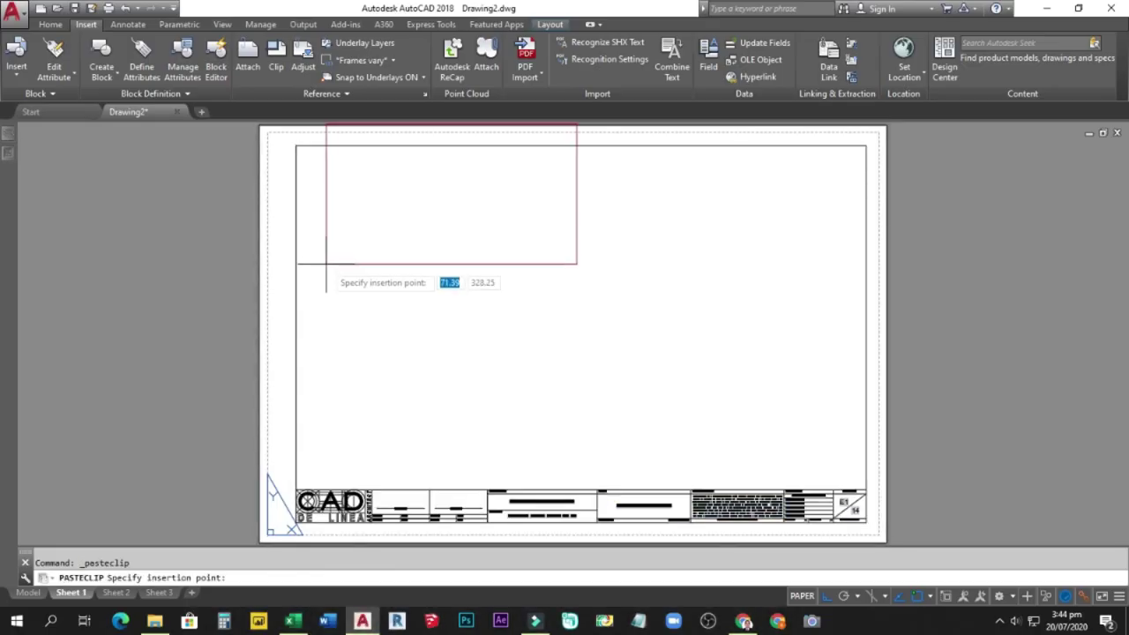
# Place the pasted schedule on Sheet 1, then Paste Special a second Excel worksheet copy at top right.
pyautogui.click(327, 262)
pyautogui.click(756, 305)
pyautogui.click(50, 24)
pyautogui.click(1030, 77)
pyautogui.click(1020, 214)
pyautogui.click(679, 246)
pyautogui.click(580, 156)
# Paste Special another Excel worksheet copy of the schedule onto Sheet 1.
pyautogui.click(1030, 78)
pyautogui.click(1023, 213)
pyautogui.click(679, 246)
pyautogui.click(297, 297)
# Stretch the pasted schedule larger toward the right using its corner grip.
pyautogui.click(529, 312)
pyautogui.click(844, 300)
pyautogui.click(838, 295)
pyautogui.moveTo(844, 477); pyautogui.dragTo(796, 393, button='middle')
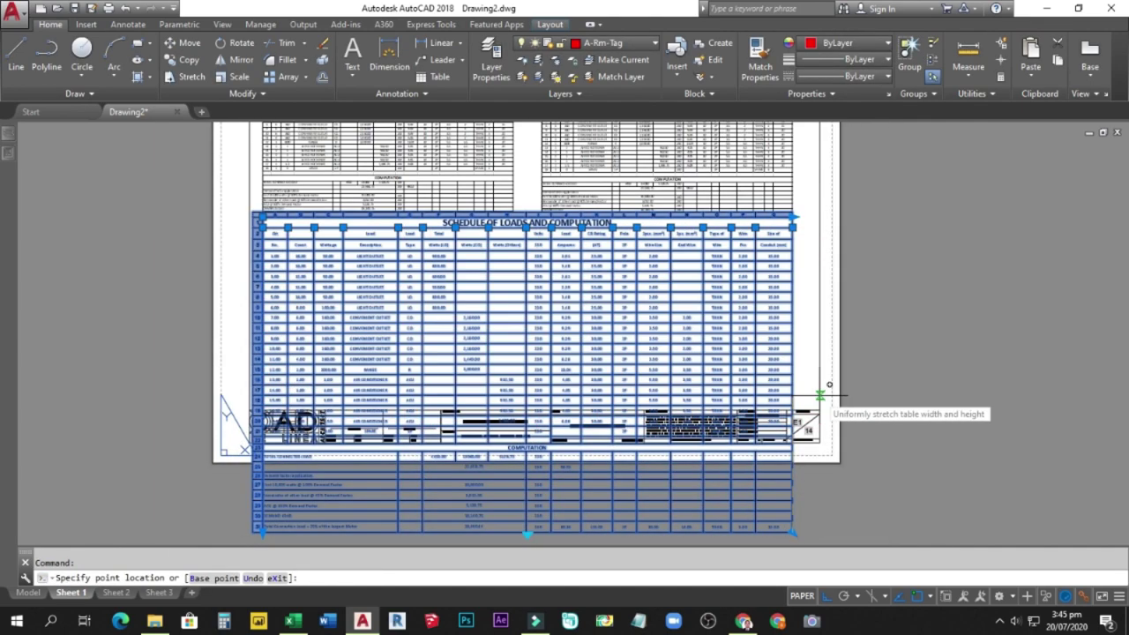
pyautogui.click(882, 396)
pyautogui.middleClick(882, 396)
pyautogui.middleClick(882, 396)
pyautogui.press('Escape')
# On Sheet 2, Paste Special the schedule as an Excel worksheet at the top-left.
pyautogui.click(115, 592)
pyautogui.click(1030, 77)
pyautogui.click(1038, 213)
pyautogui.click(680, 246)
pyautogui.click(313, 157)
# Paste Special a second Excel worksheet schedule below the first on Sheet 2.
pyautogui.click(1030, 78)
pyautogui.click(1038, 213)
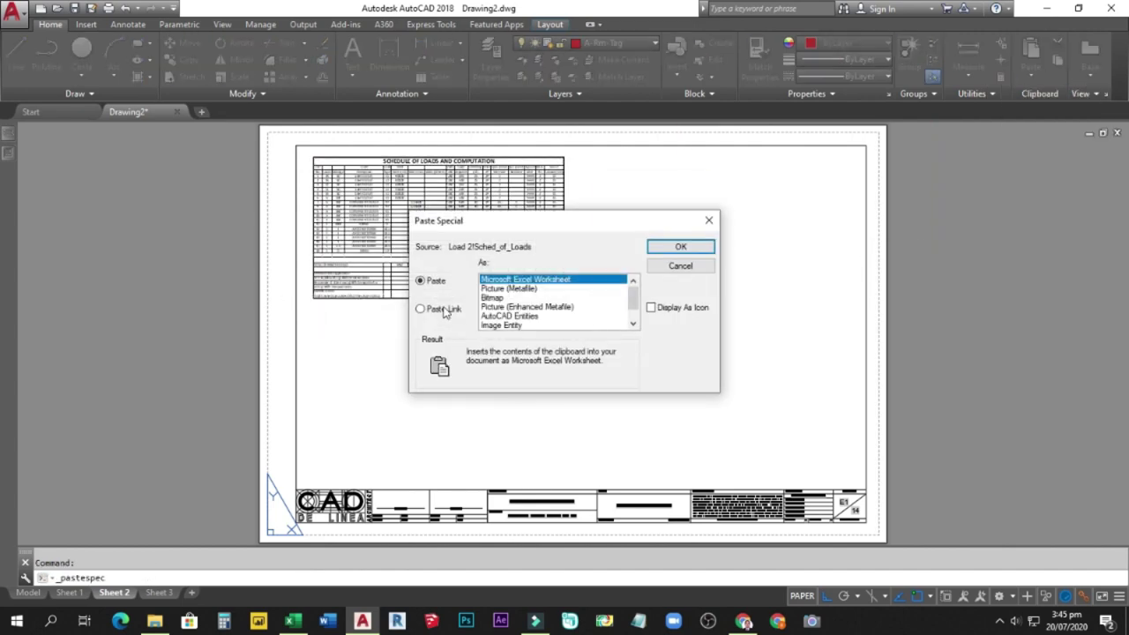
pyautogui.click(680, 246)
pyautogui.click(304, 298)
# Try stretching the lower Sheet 2 schedule wider with its grips.
pyautogui.click(565, 306)
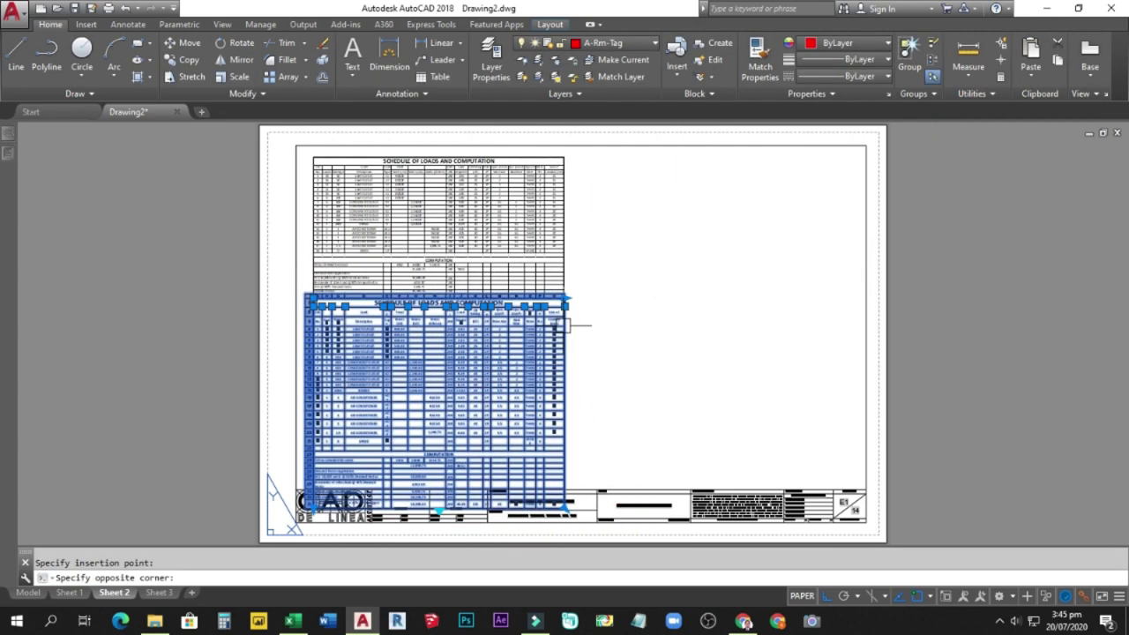
pyautogui.click(565, 306)
pyautogui.click(865, 303)
pyautogui.press('Escape')
pyautogui.click(860, 481)
pyautogui.click(867, 486)
pyautogui.press('Escape')
# Look at the Image Entity paste format, then close Paste Special without pasting.
pyautogui.click(1030, 78)
pyautogui.click(1043, 216)
pyautogui.click(515, 324)
pyautogui.click(680, 266)
pyautogui.click(127, 23)
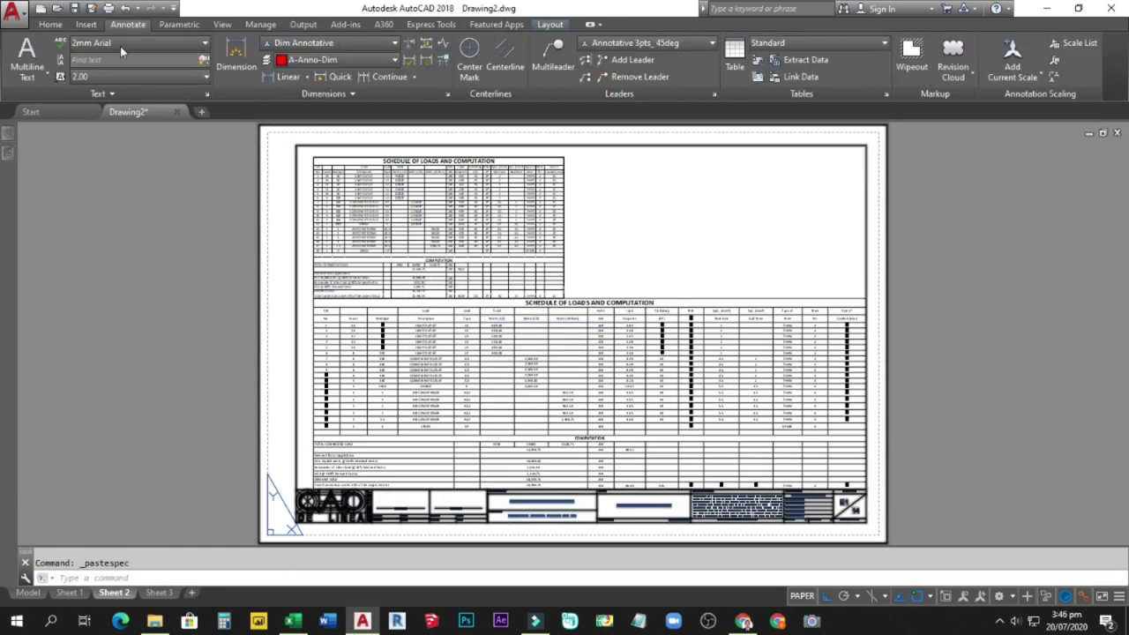
# Insert the schedule workbook as an OLE object from file and place it on the sheet.
pyautogui.click(86, 24)
pyautogui.click(760, 60)
pyautogui.click(418, 283)
pyautogui.click(503, 289)
pyautogui.doubleClick(529, 300)
pyautogui.click(661, 241)
pyautogui.scroll(5, 167, 177)
pyautogui.scroll(-5, 597, 194)
pyautogui.click(597, 194)
# Try resizing the inserted workbook table from its top-right corner, then fit the sheet in view.
pyautogui.click(599, 197)
pyautogui.press('Escape')
pyautogui.click(573, 264)
pyautogui.click(599, 197)
pyautogui.press('Escape')
pyautogui.scroll(-3, 670, 313)
pyautogui.middleClick(1009, 363)
pyautogui.middleClick(1010, 363)
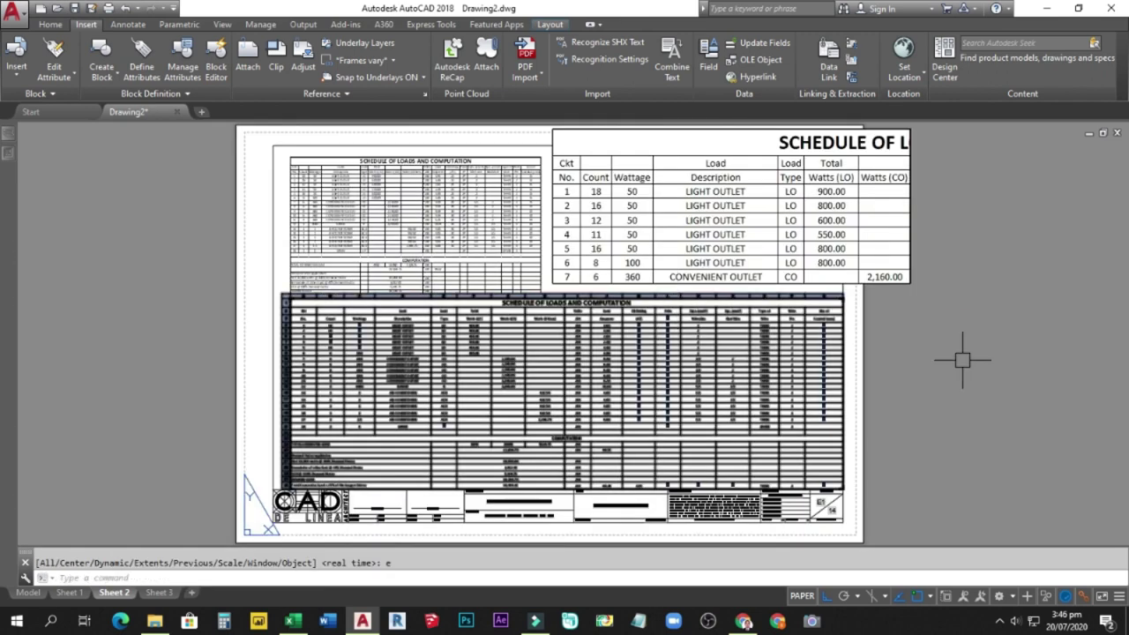
# On Sheet 3, start a new table based on a data link.
pyautogui.click(158, 591)
pyautogui.click(128, 24)
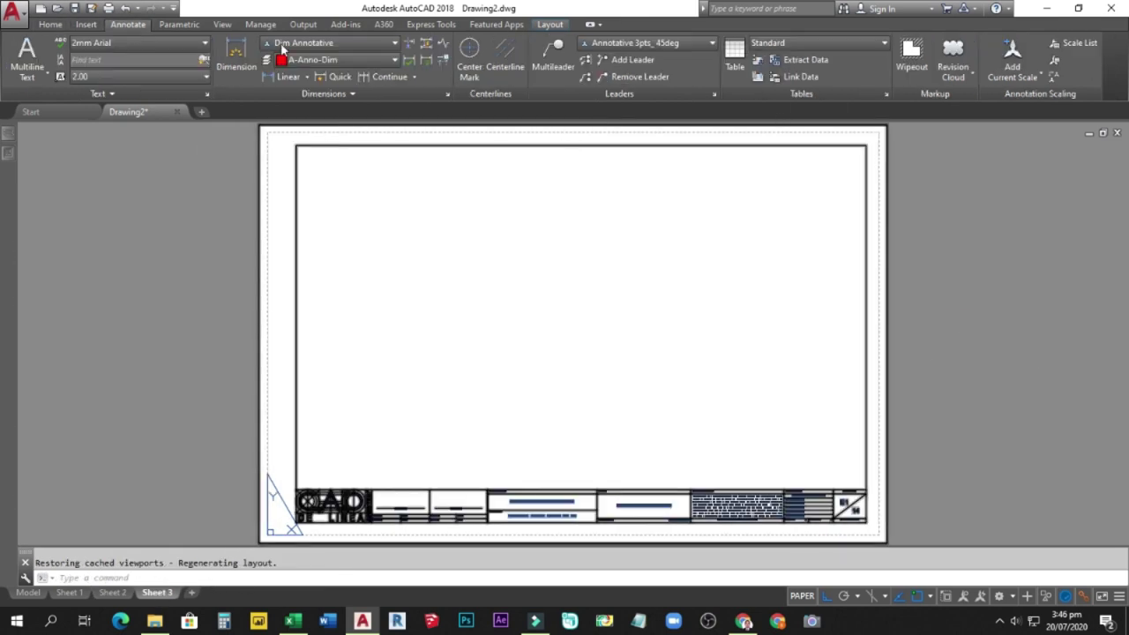
pyautogui.click(735, 53)
pyautogui.click(339, 233)
pyautogui.click(394, 249)
# Select the sched of loads data link for the Sheet 3 table.
pyautogui.click(378, 298)
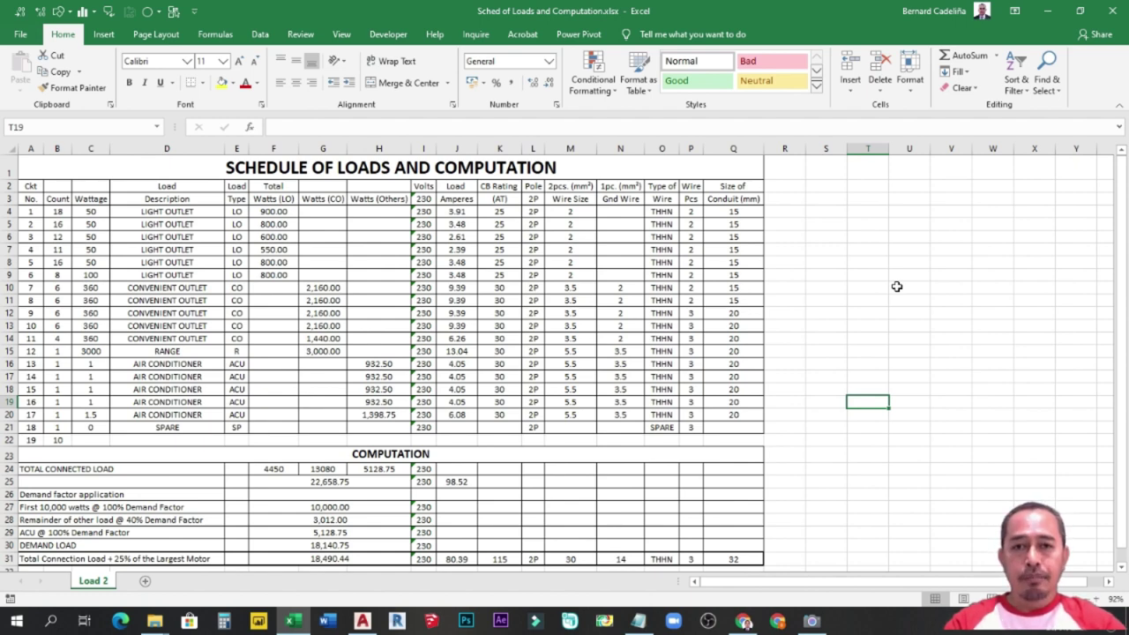
# Select the schedule range A1:Q31 in Excel and copy it.
pyautogui.click(894, 289)
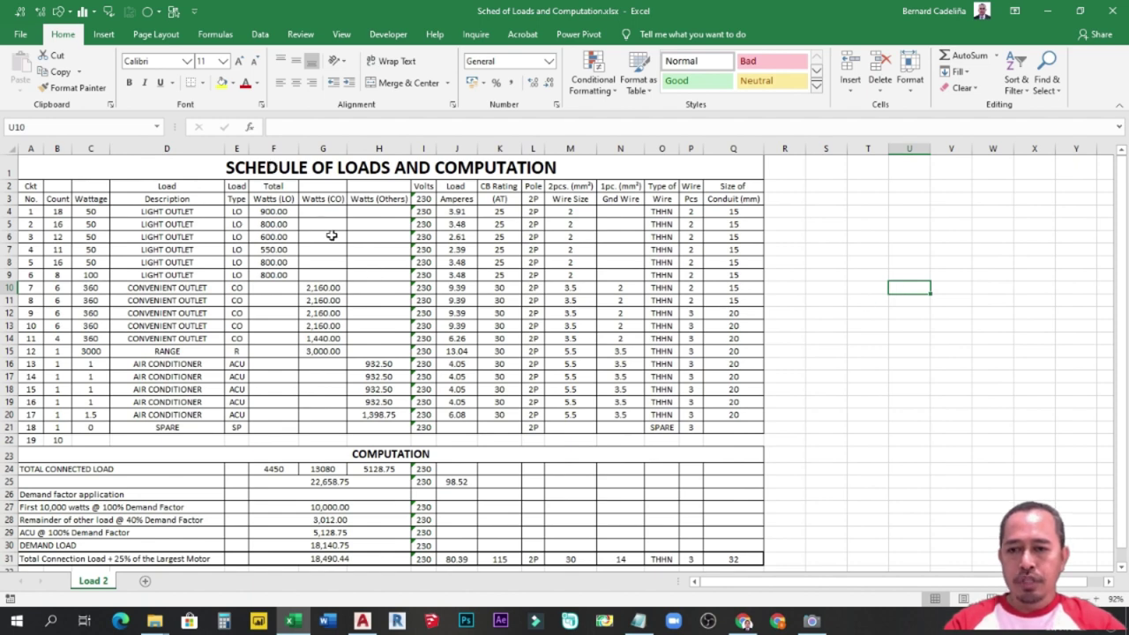
pyautogui.moveTo(27, 162); pyautogui.dragTo(692, 560)
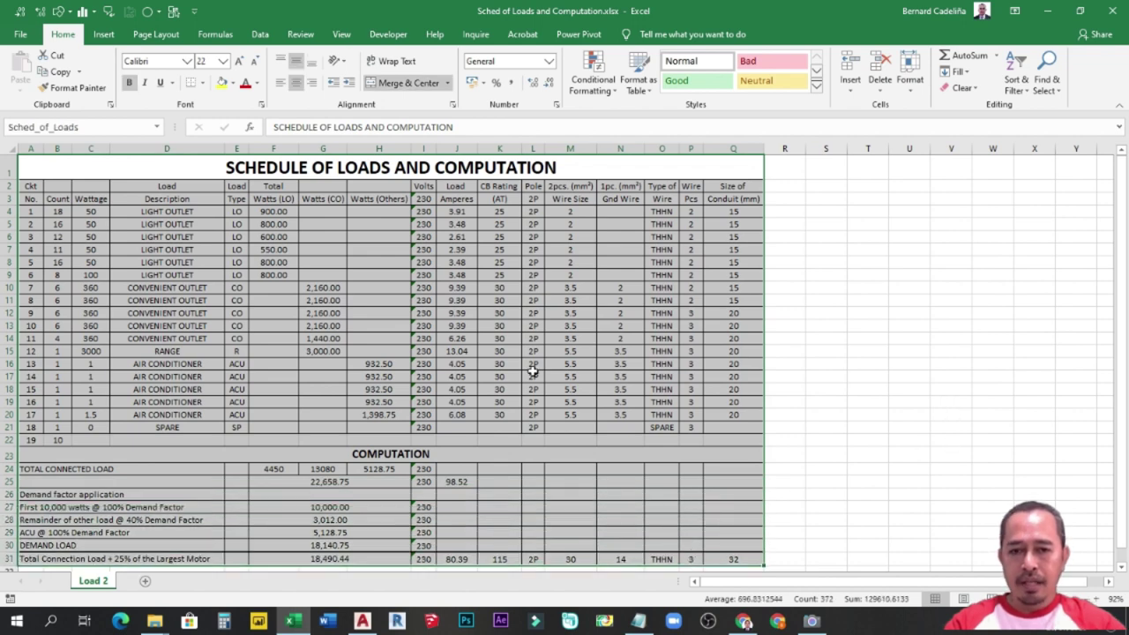
pyautogui.hotkey('ctrl', 'c')
# Paste the schedule as an OLE object near Drawing5's top-left border, accepting the suggested text size.
pyautogui.click(360, 622)
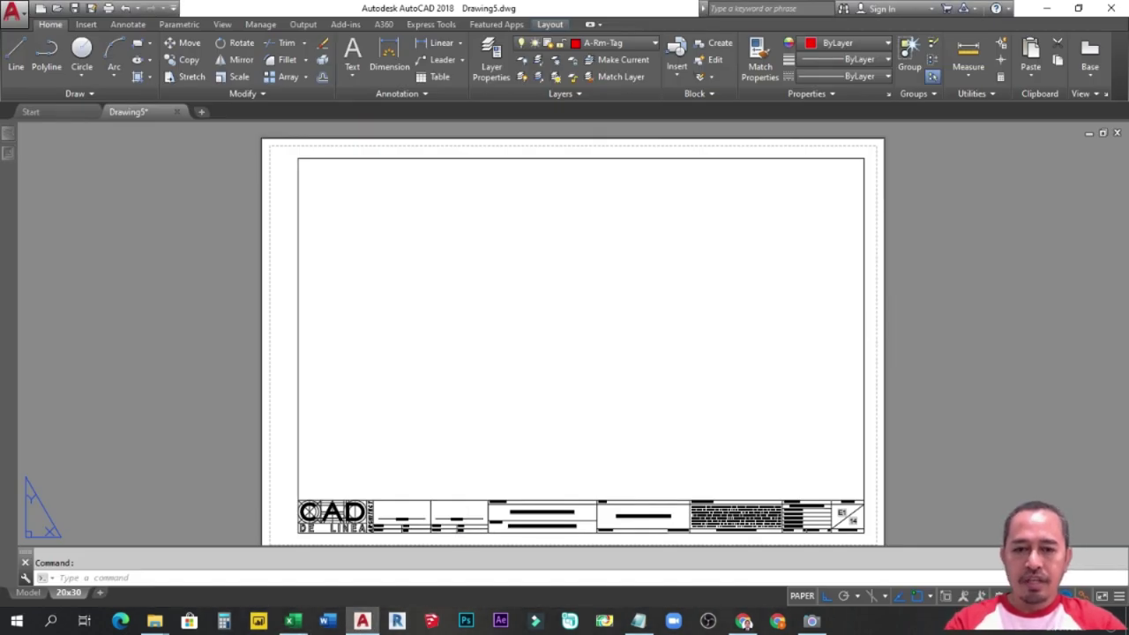
pyautogui.hotkey('ctrl', 'v')
pyautogui.click(309, 316)
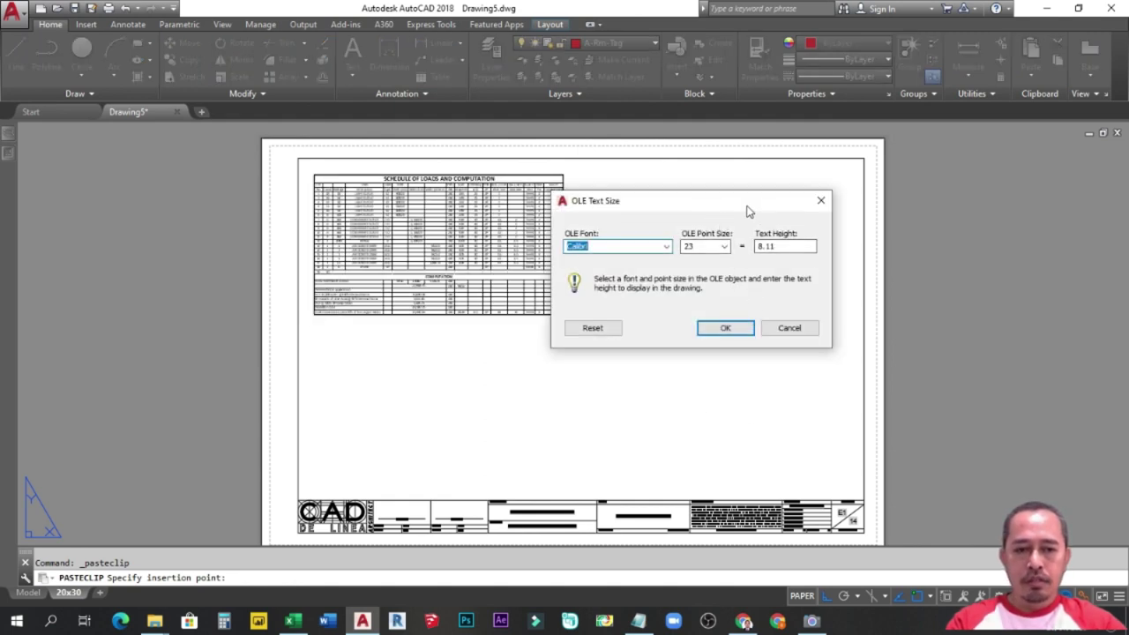
pyautogui.moveTo(746, 205); pyautogui.dragTo(779, 189)
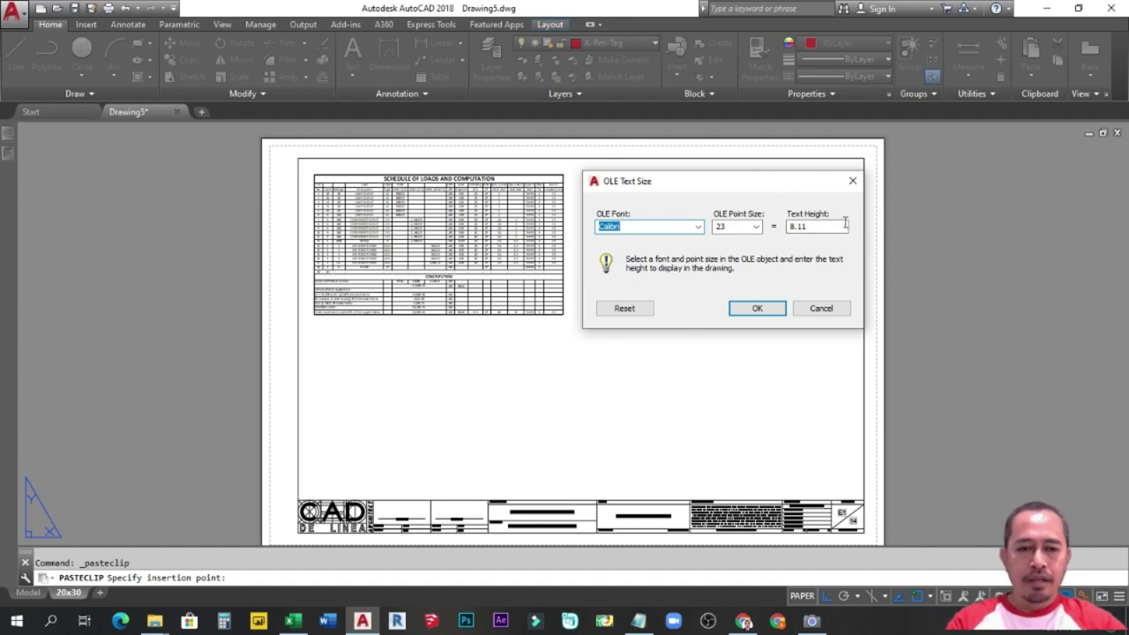
pyautogui.click(757, 309)
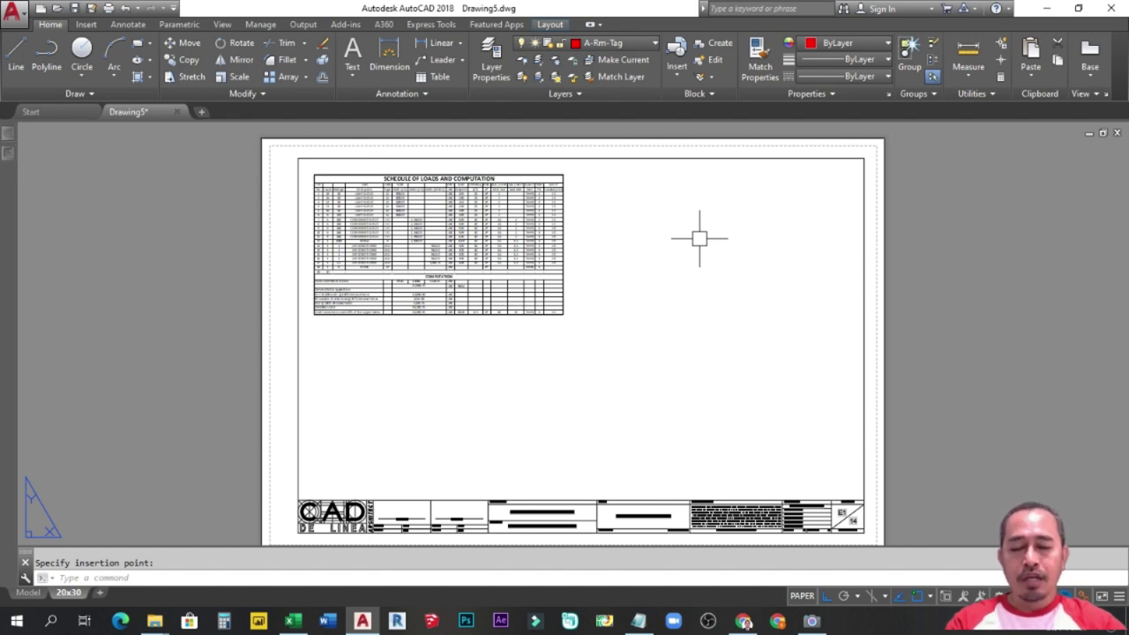
pyautogui.click(538, 310)
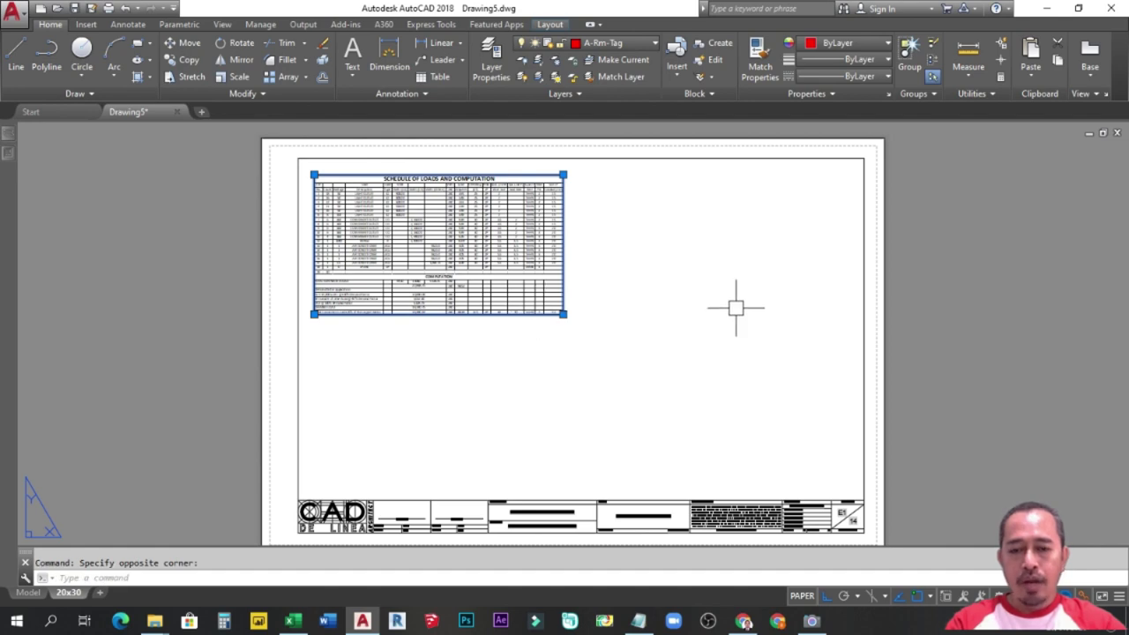
pyautogui.press('Escape')
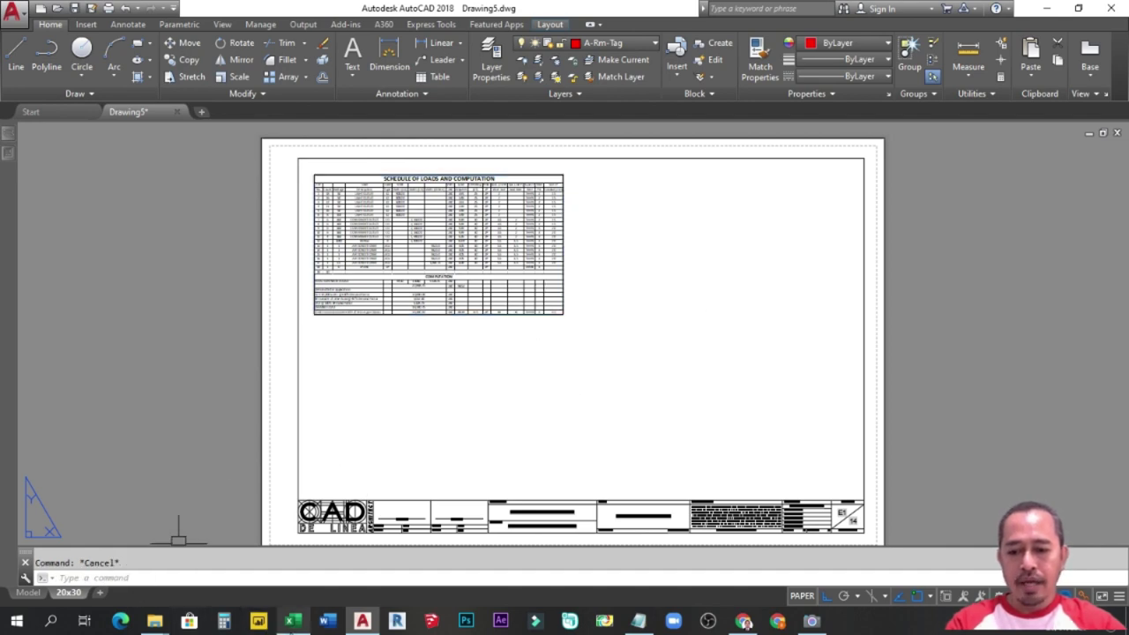
pyautogui.click(293, 621)
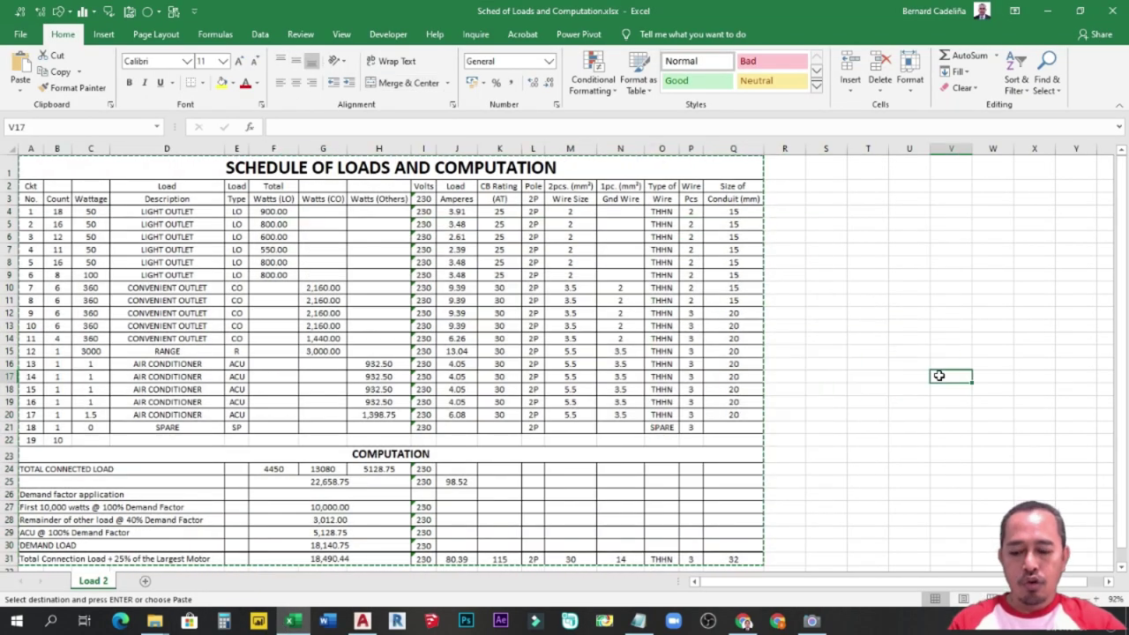
pyautogui.press('Escape')
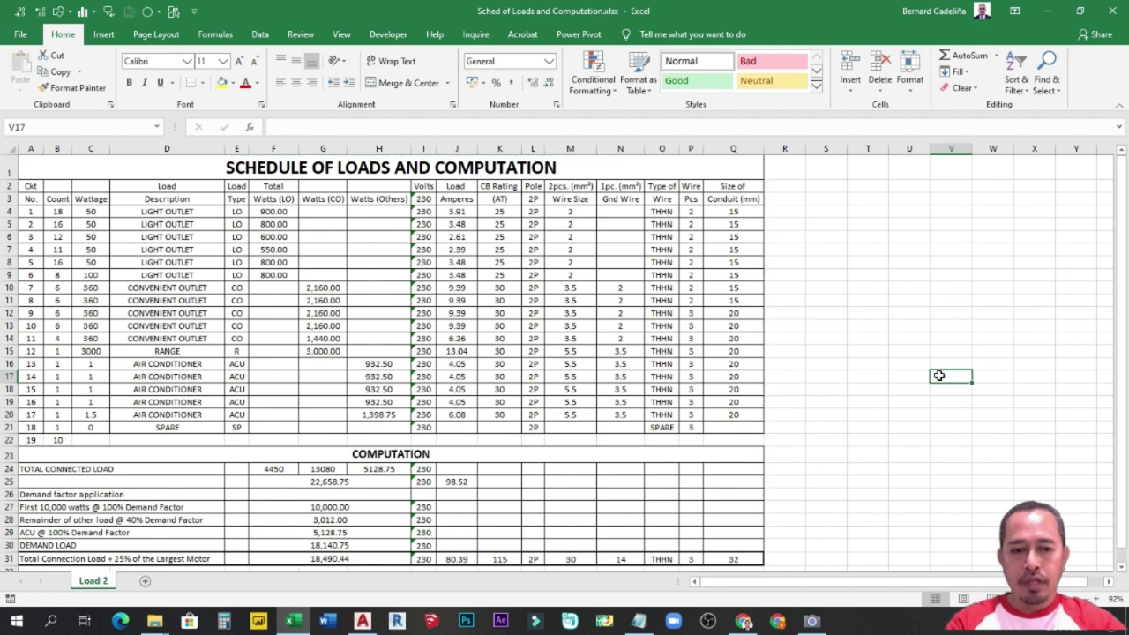
pyautogui.click(363, 621)
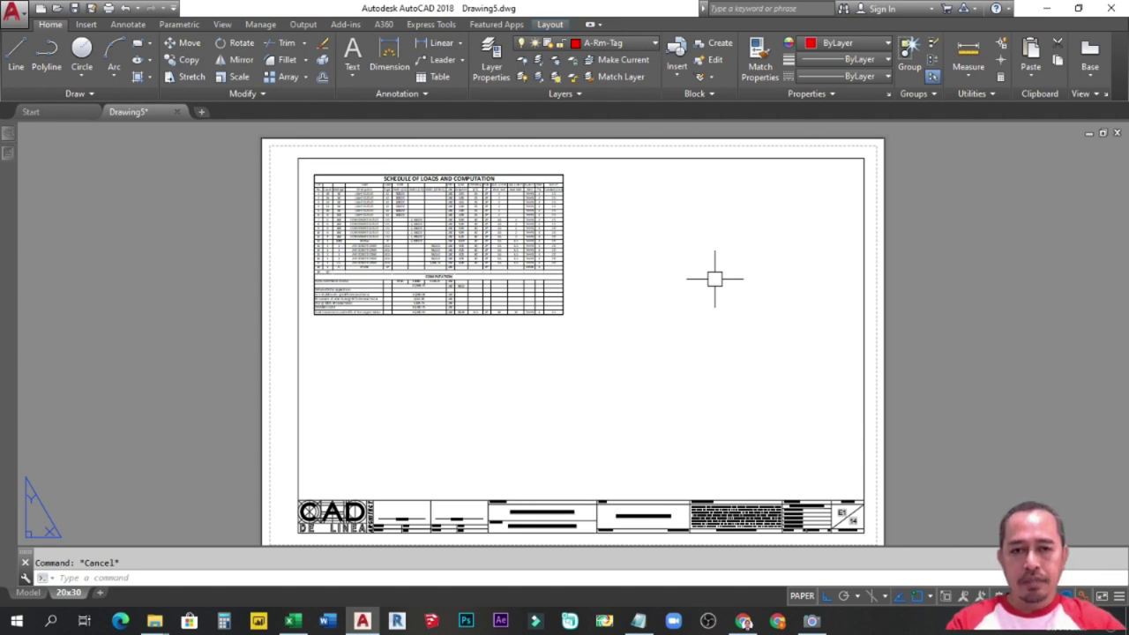
# Select the Sched_of_Loads range from A1 in Excel and copy it.
pyautogui.click(292, 621)
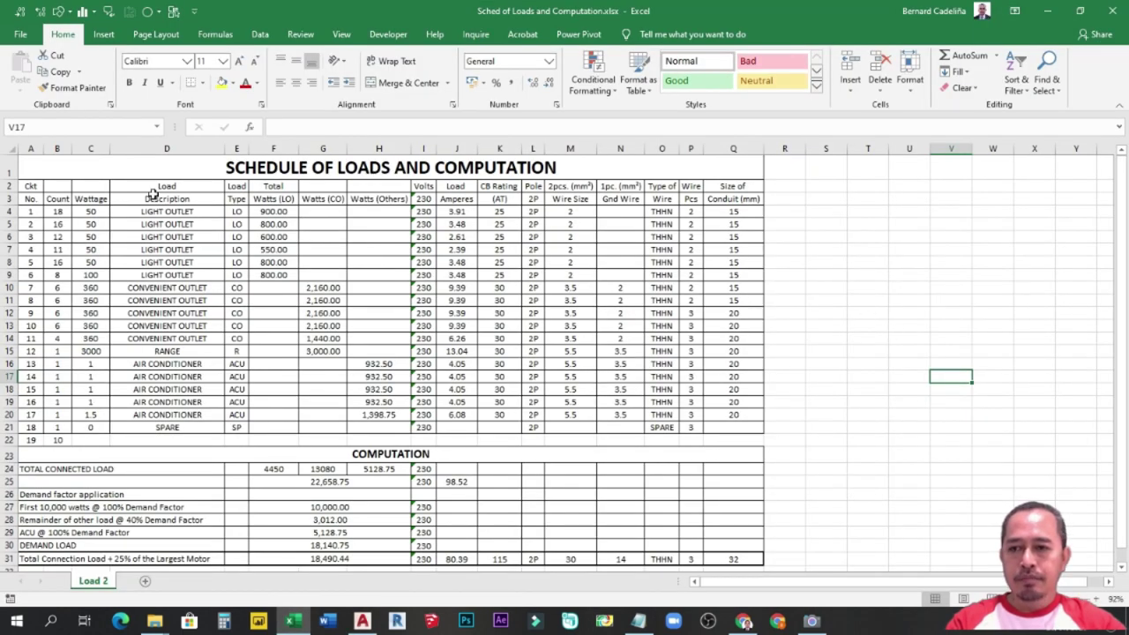
pyautogui.moveTo(30, 162); pyautogui.dragTo(680, 559)
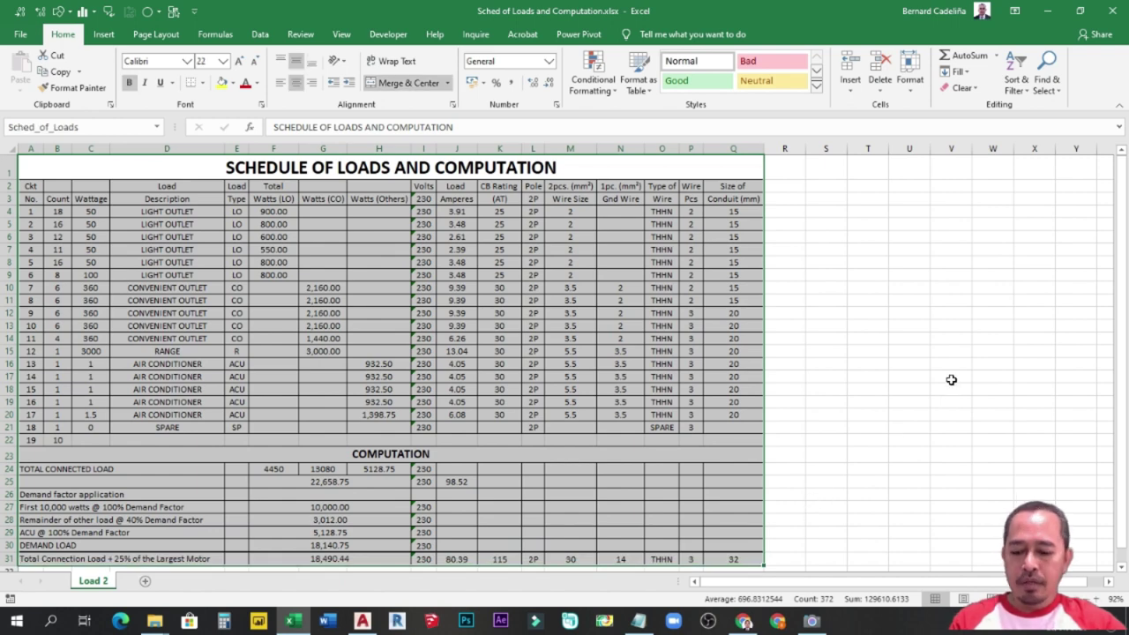
pyautogui.hotkey('ctrl', 'c')
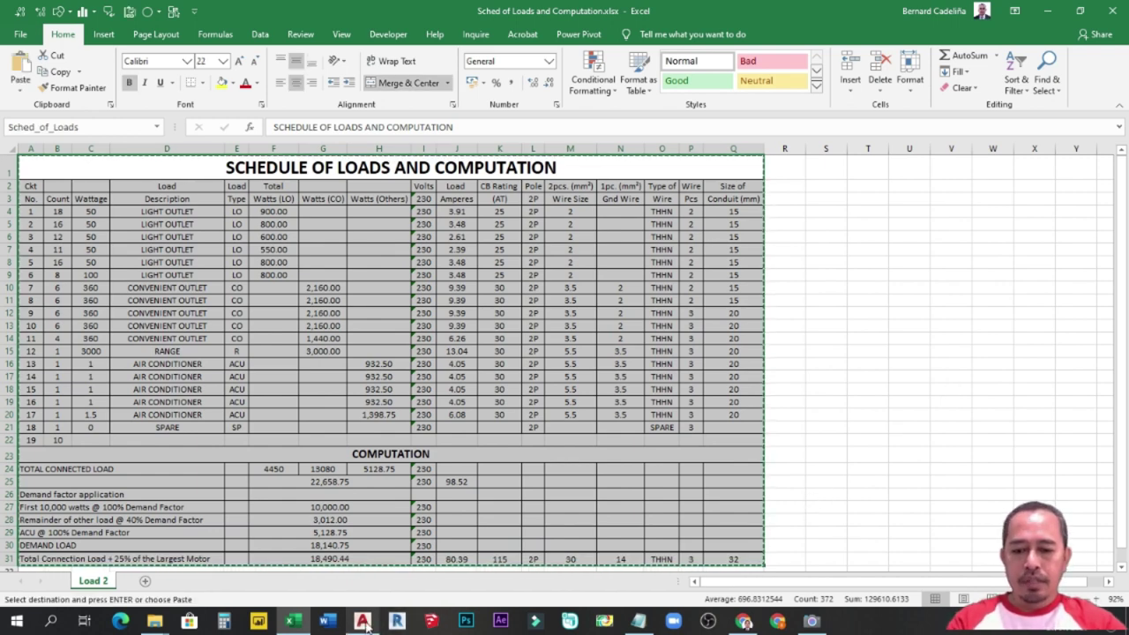
# Paste Special the schedule as a Microsoft Excel Worksheet to the right of the first table.
pyautogui.hotkey('alt', 'Tab')
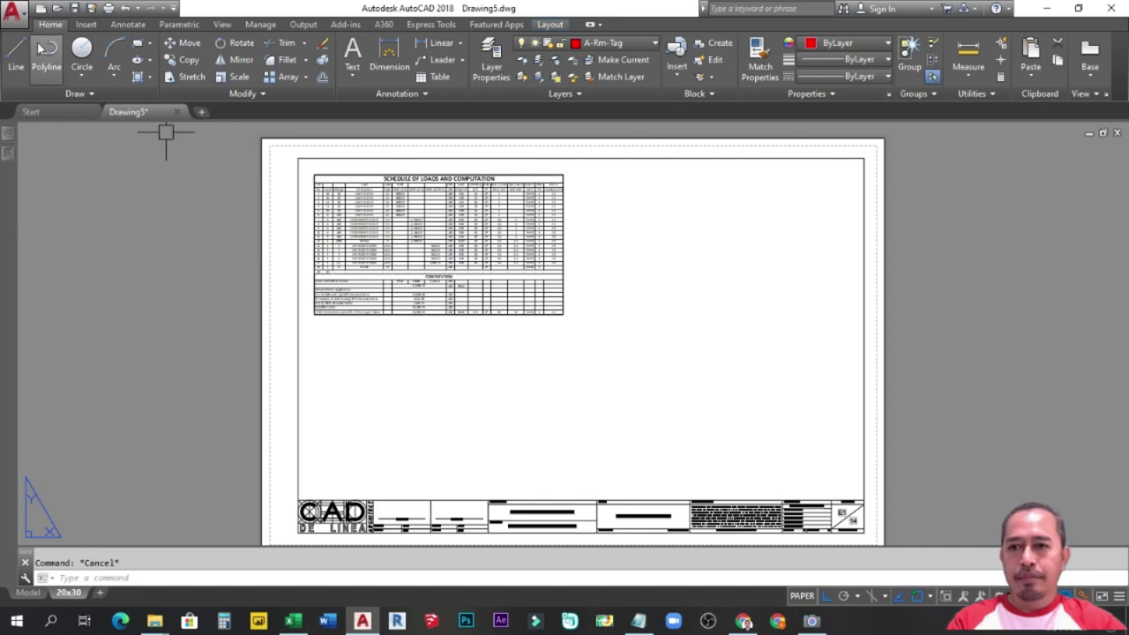
pyautogui.click(1034, 79)
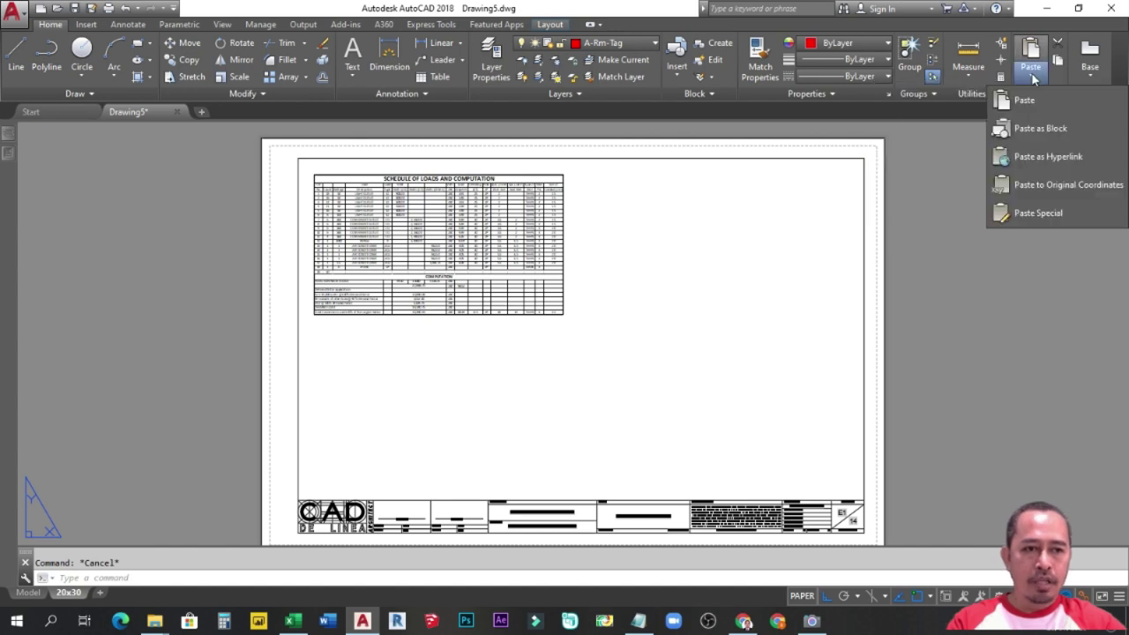
pyautogui.click(1050, 210)
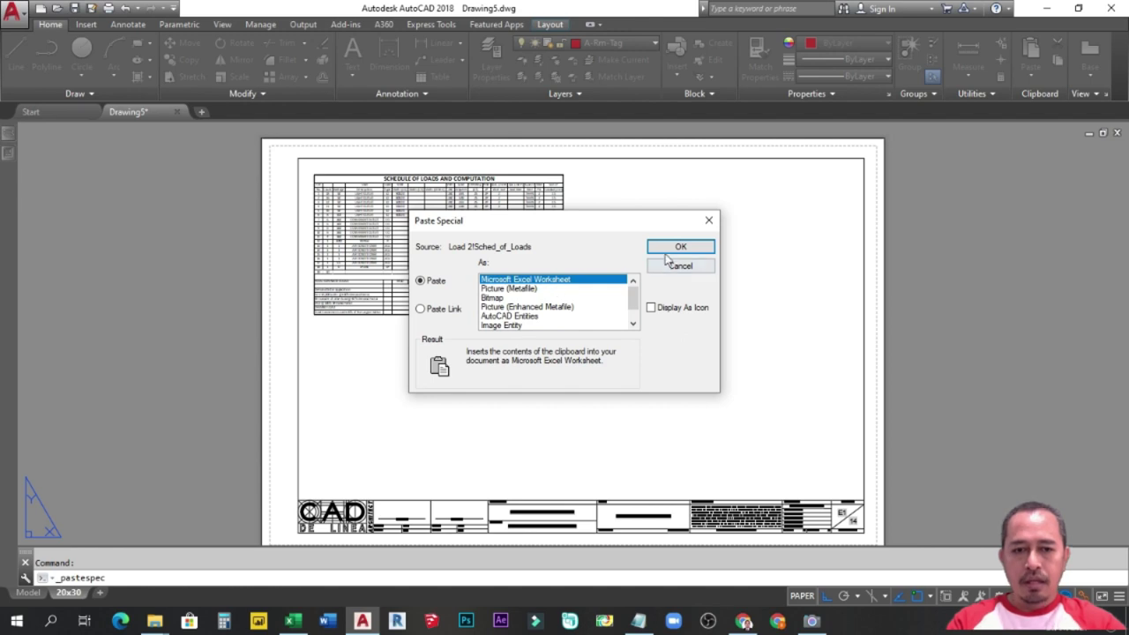
pyautogui.click(680, 248)
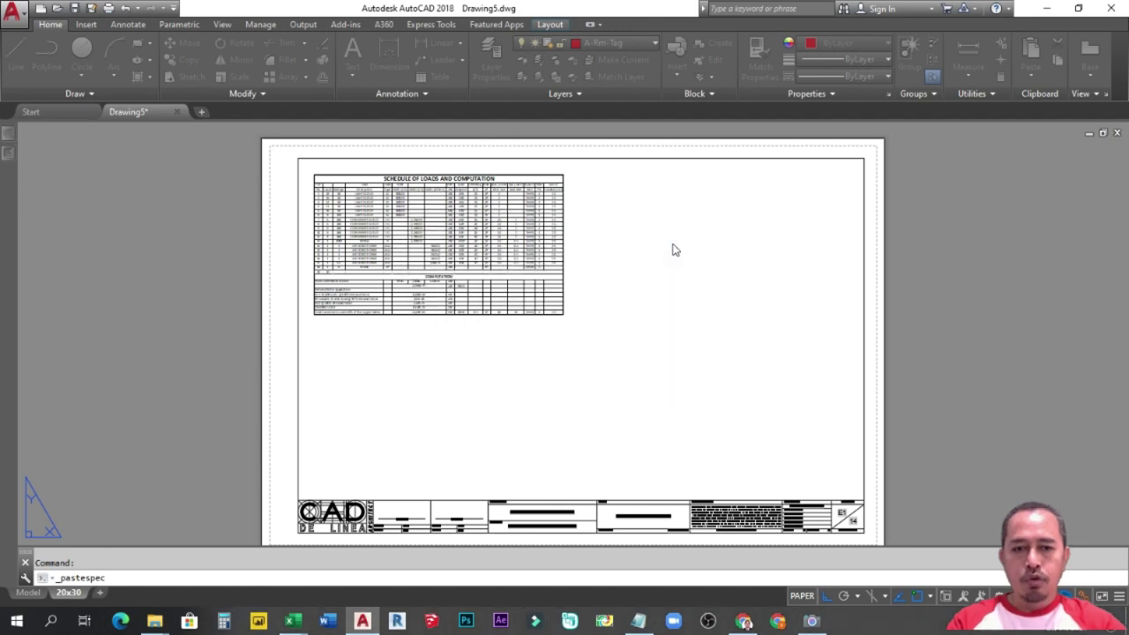
pyautogui.click(592, 309)
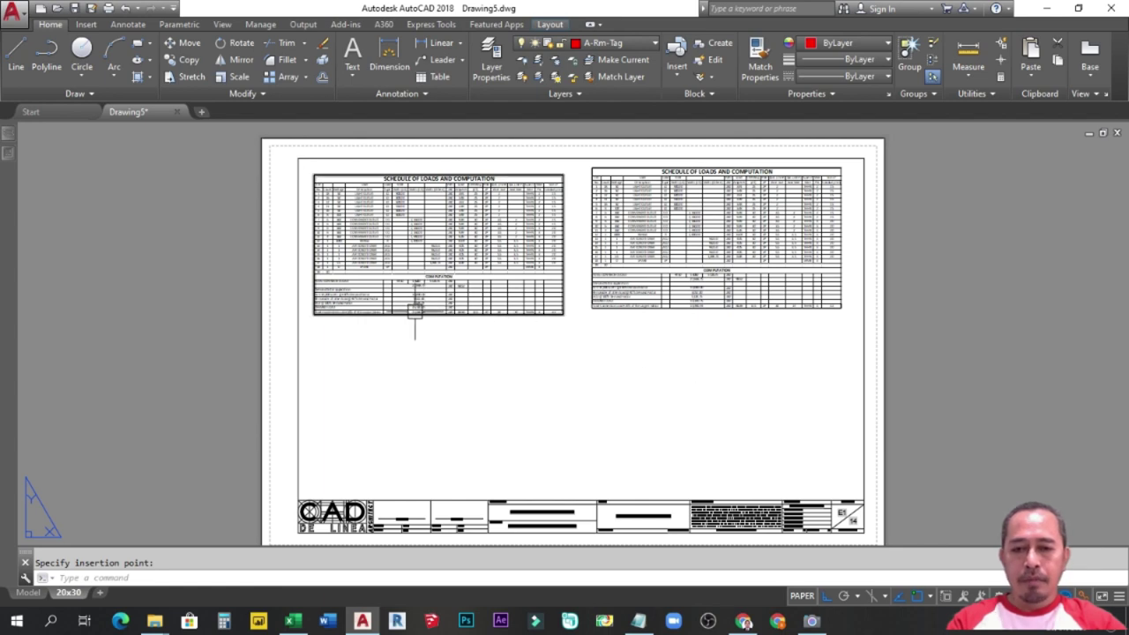
pyautogui.click(413, 312)
# Select both schedule tables on the layout and copy them.
pyautogui.click(679, 305)
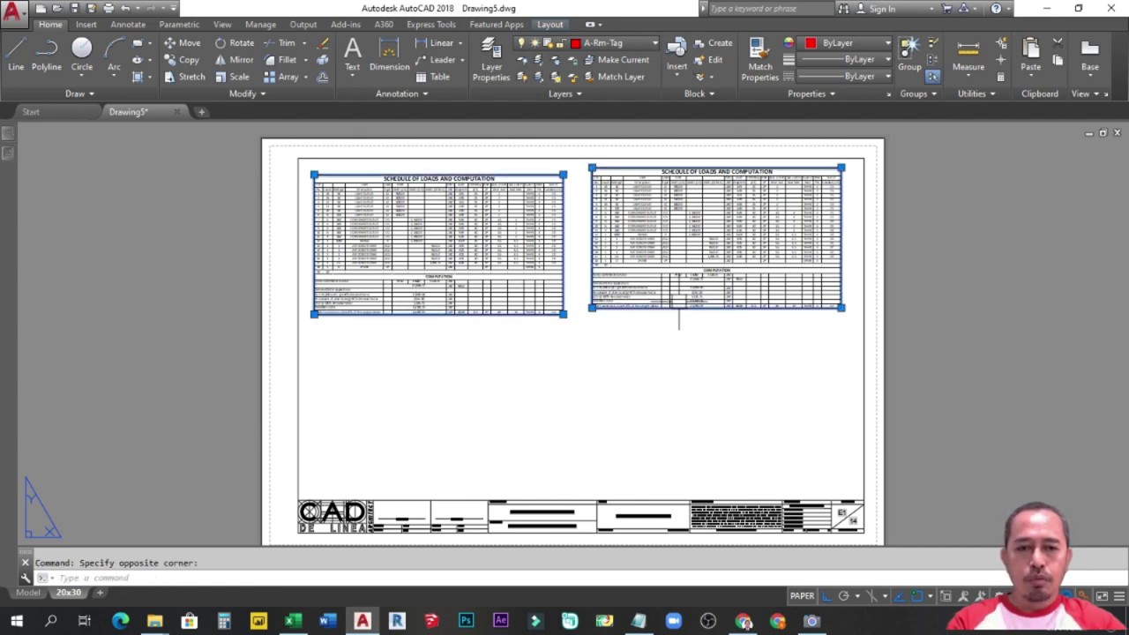
pyautogui.press('Escape')
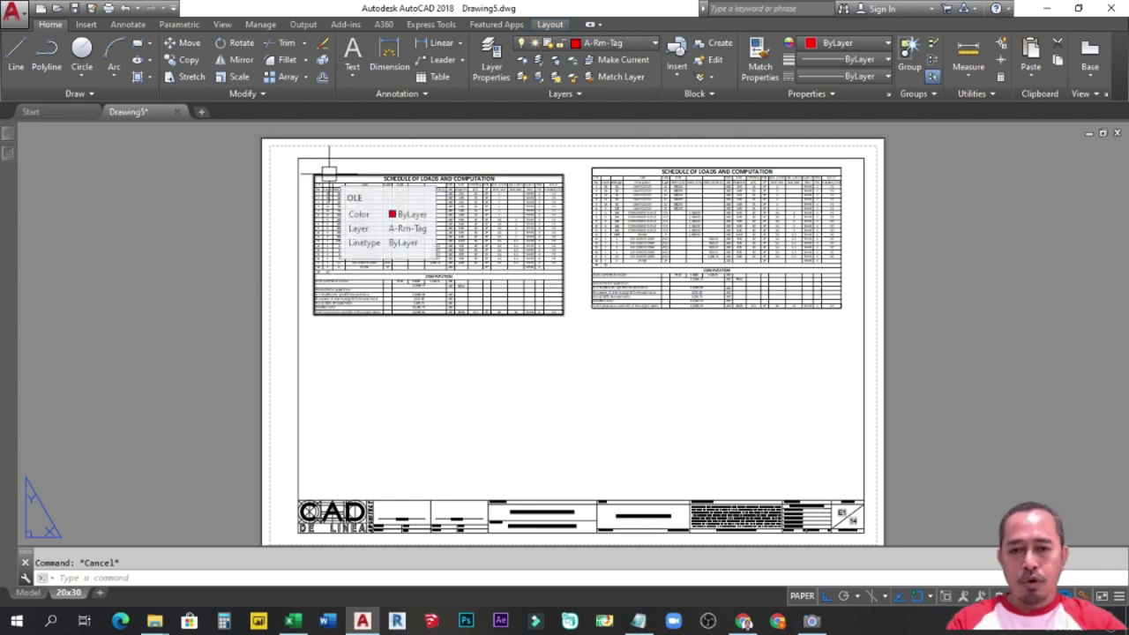
pyautogui.click(706, 168)
pyautogui.press('Escape')
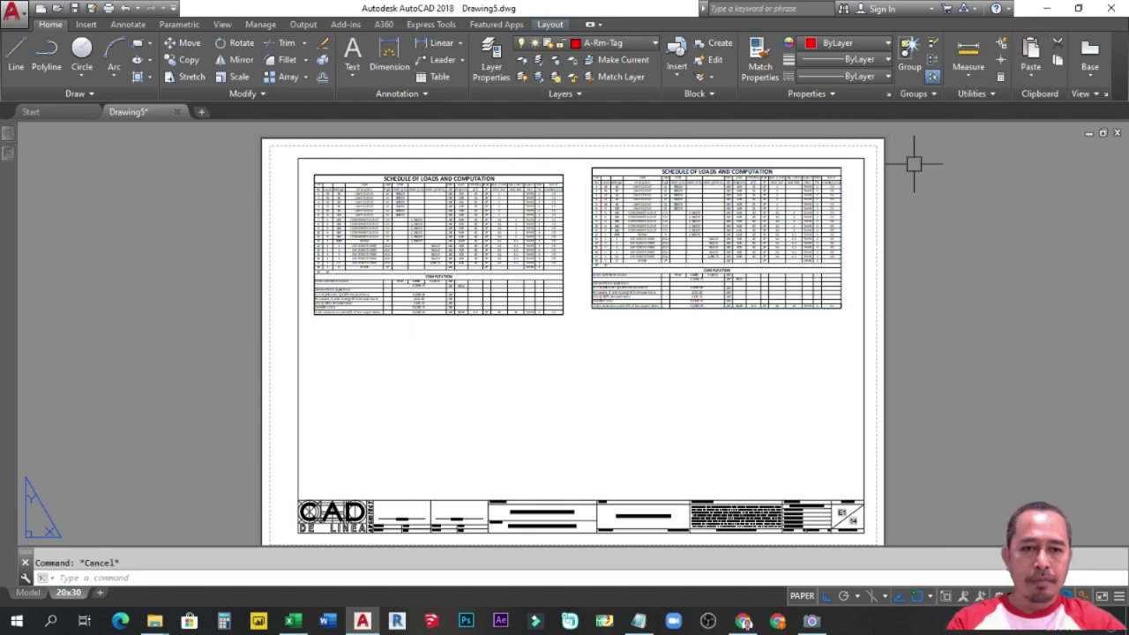
pyautogui.click(648, 397)
pyautogui.click(565, 295)
pyautogui.hotkey('ctrl', 'c')
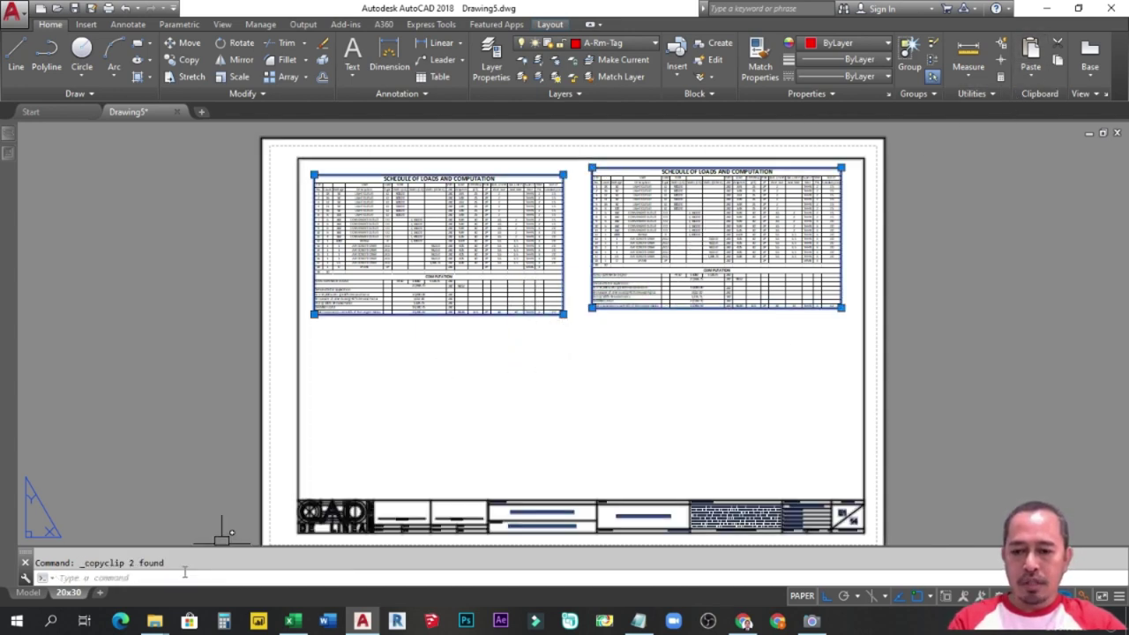
# Paste both tables into model space and MOVE the right table next to the left one.
pyautogui.click(27, 593)
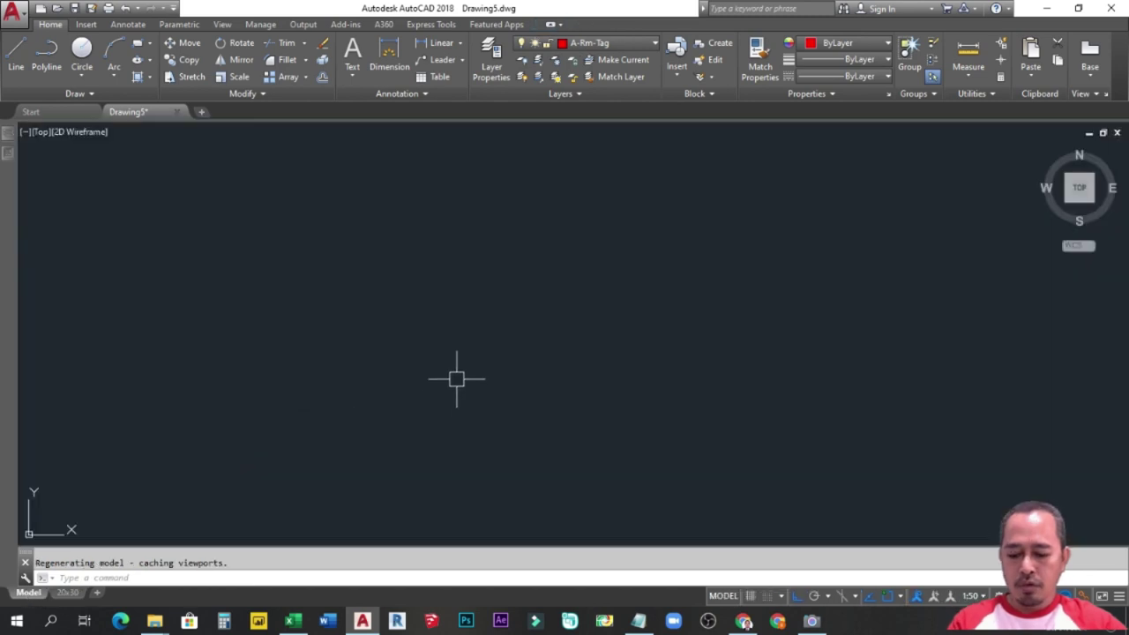
pyautogui.hotkey('ctrl', 'v')
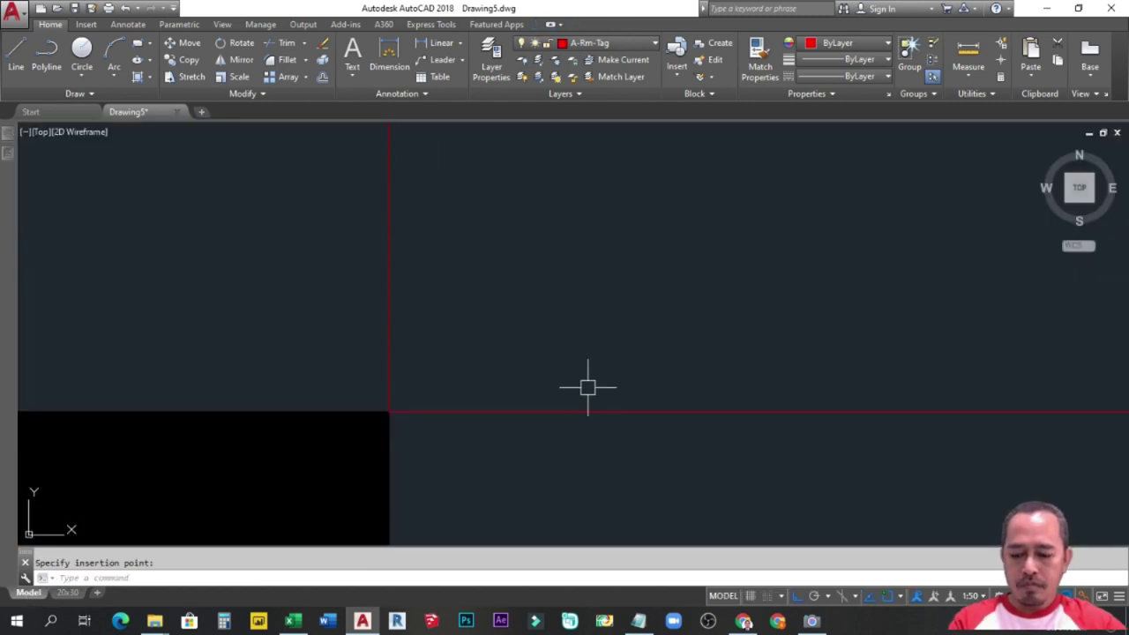
pyautogui.click(587, 383)
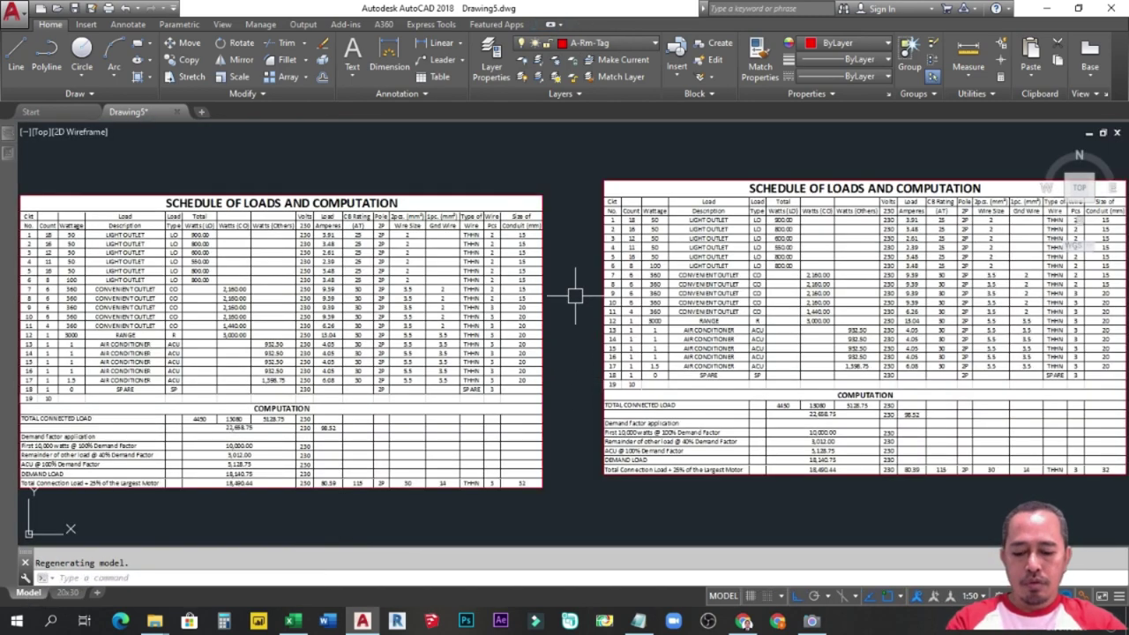
pyautogui.write('m')
pyautogui.press('Return')
pyautogui.click(614, 162)
pyautogui.click(583, 209)
pyautogui.press('Return')
pyautogui.click(603, 180)
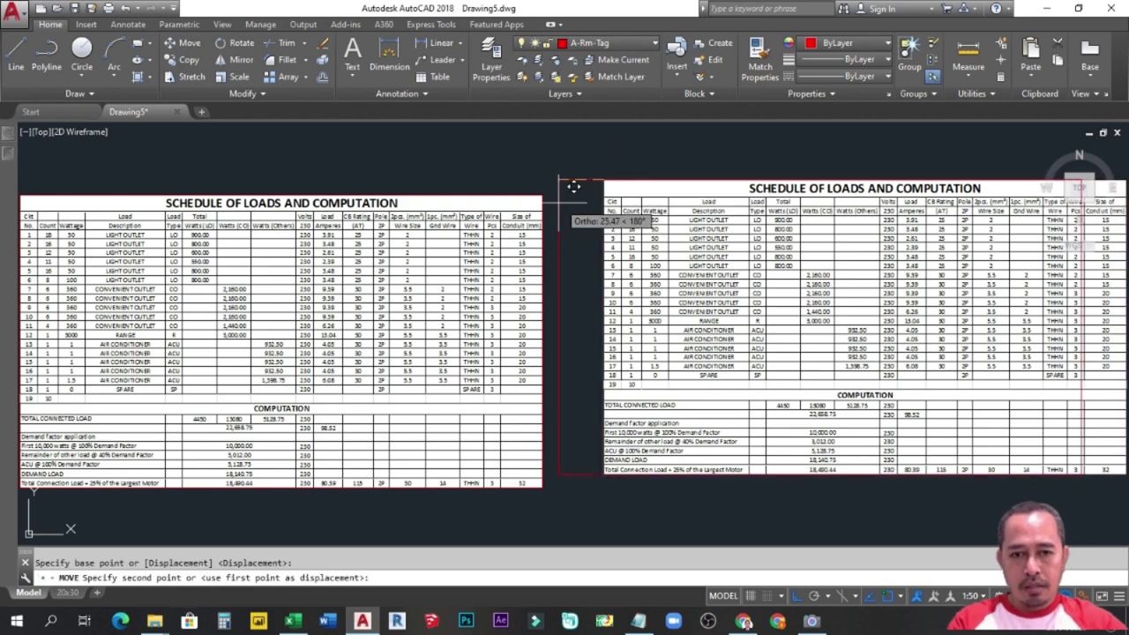
pyautogui.click(558, 178)
# Move the right table again so it sits beside the left table.
pyautogui.scroll(-3, 552, 197)
pyautogui.press('Return')
pyautogui.click(891, 397)
pyautogui.click(609, 182)
pyautogui.press('Return')
pyautogui.click(552, 204)
pyautogui.click(724, 202)
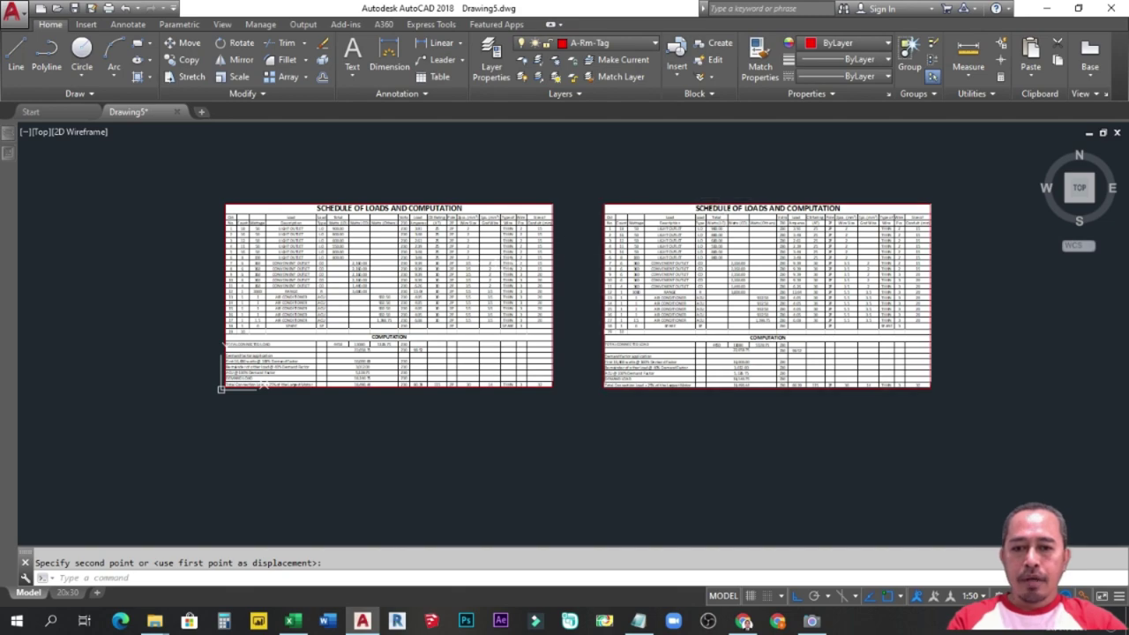
pyautogui.scroll(2, 371, 247)
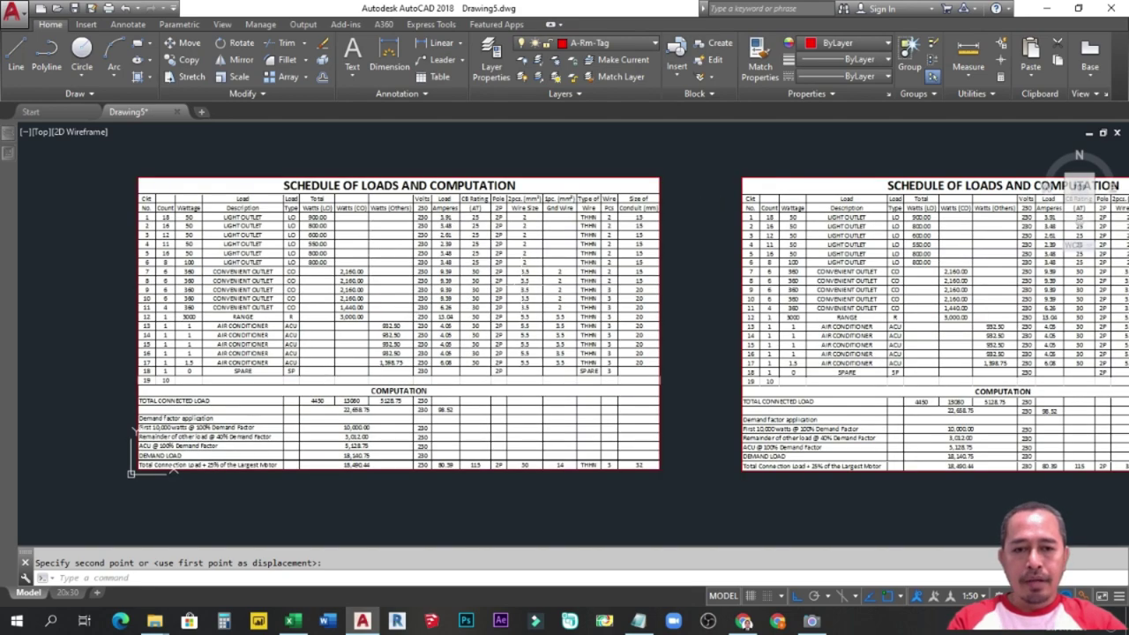
pyautogui.click(292, 621)
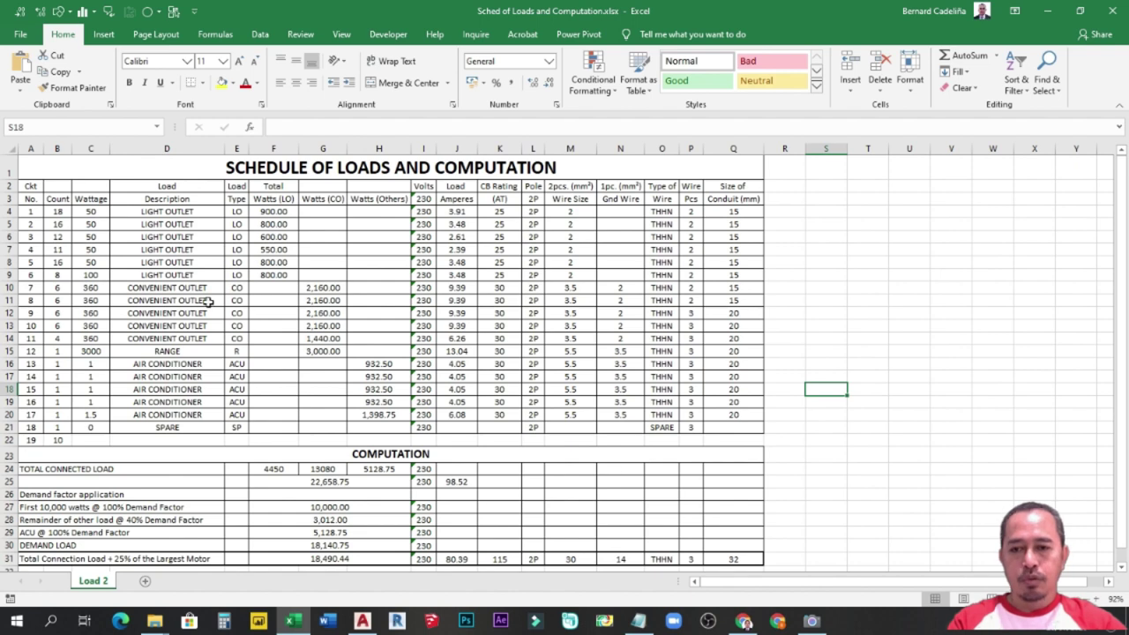
# Copy the A1:Q31 schedule range in Excel and return to AutoCAD.
pyautogui.moveTo(31, 167)
pyautogui.mouseDown()
pyautogui.moveTo(361, 252)
pyautogui.moveTo(693, 466)
pyautogui.moveTo(696, 555)
pyautogui.moveTo(706, 558)
pyautogui.mouseUp()
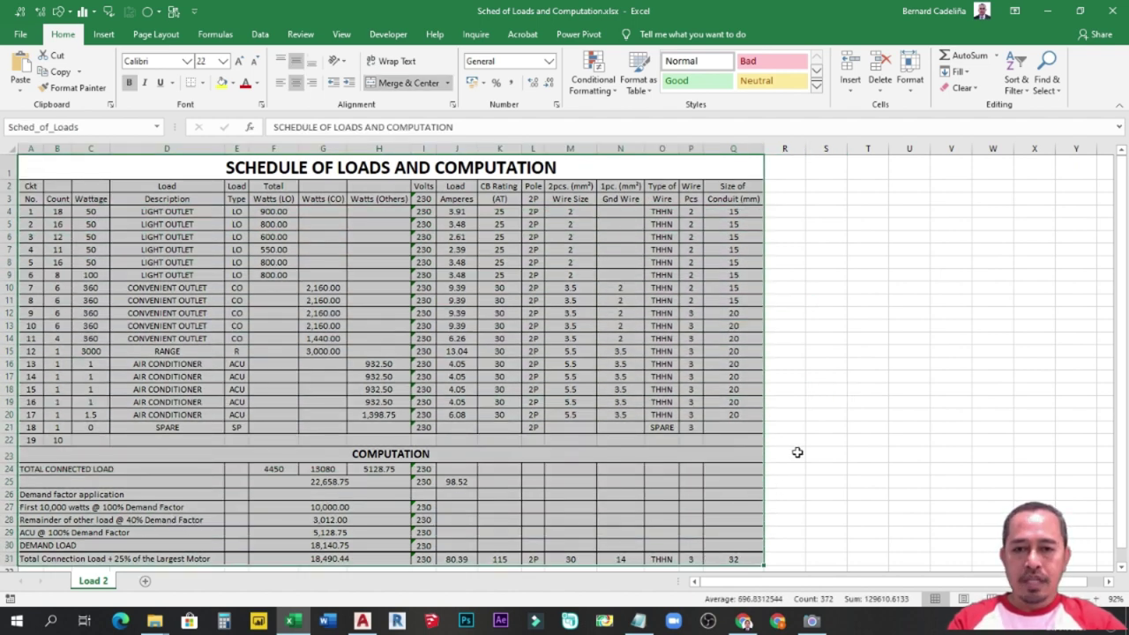
pyautogui.hotkey('ctrl', 'c')
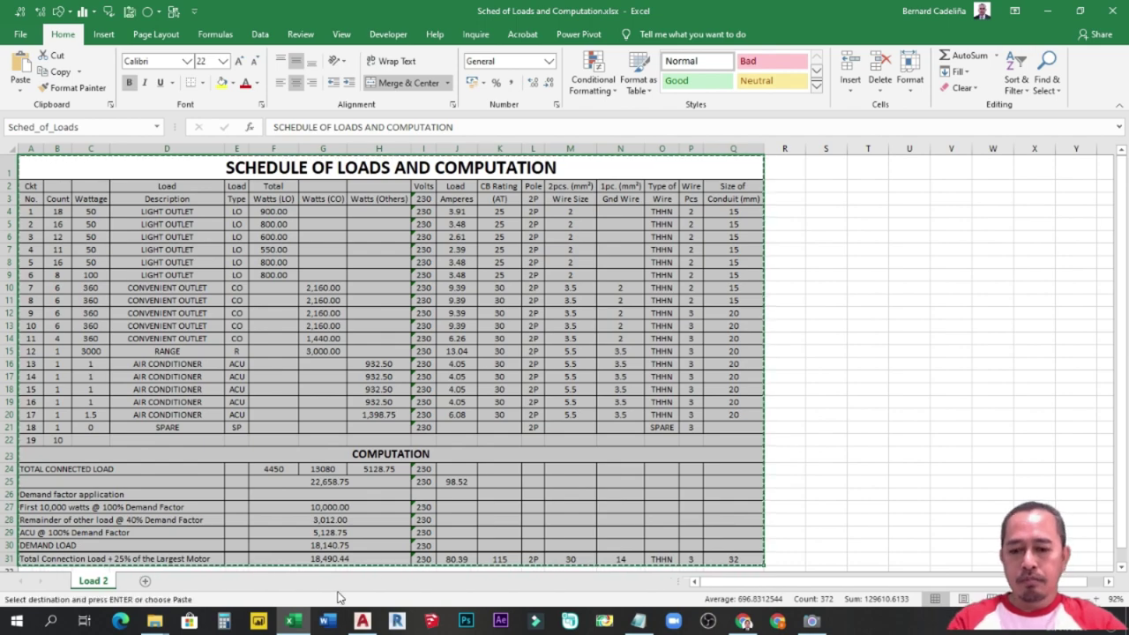
pyautogui.click(361, 621)
# Paste Special the schedule as AutoCAD Entities to the right of the two model-space tables.
pyautogui.scroll(-4, 573, 326)
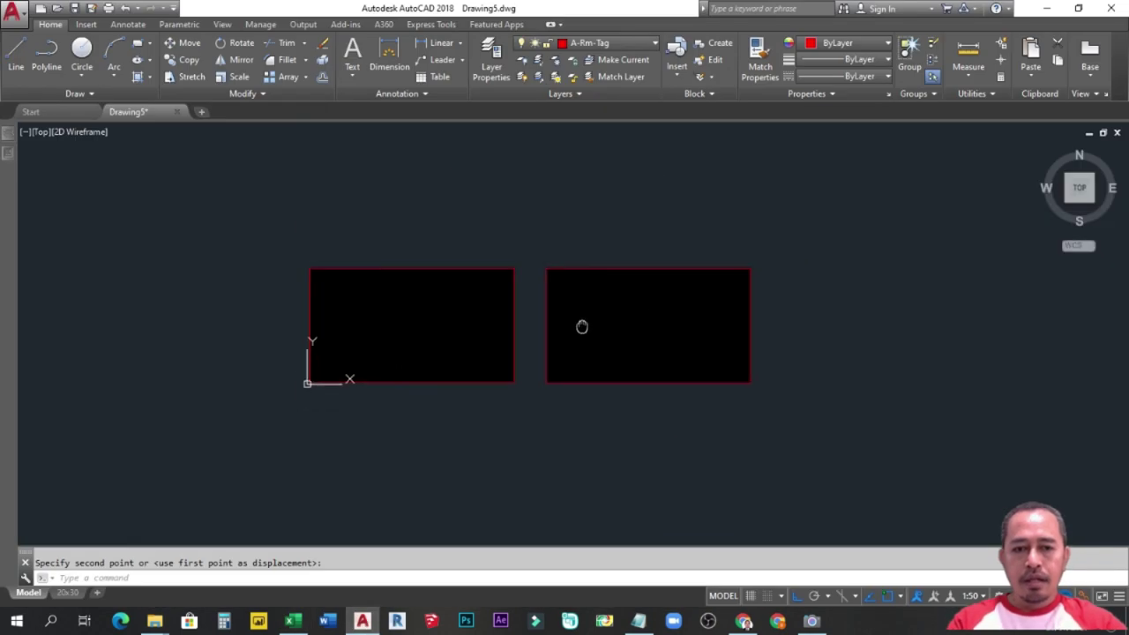
pyautogui.moveTo(521, 327); pyautogui.dragTo(413, 327, button='middle')
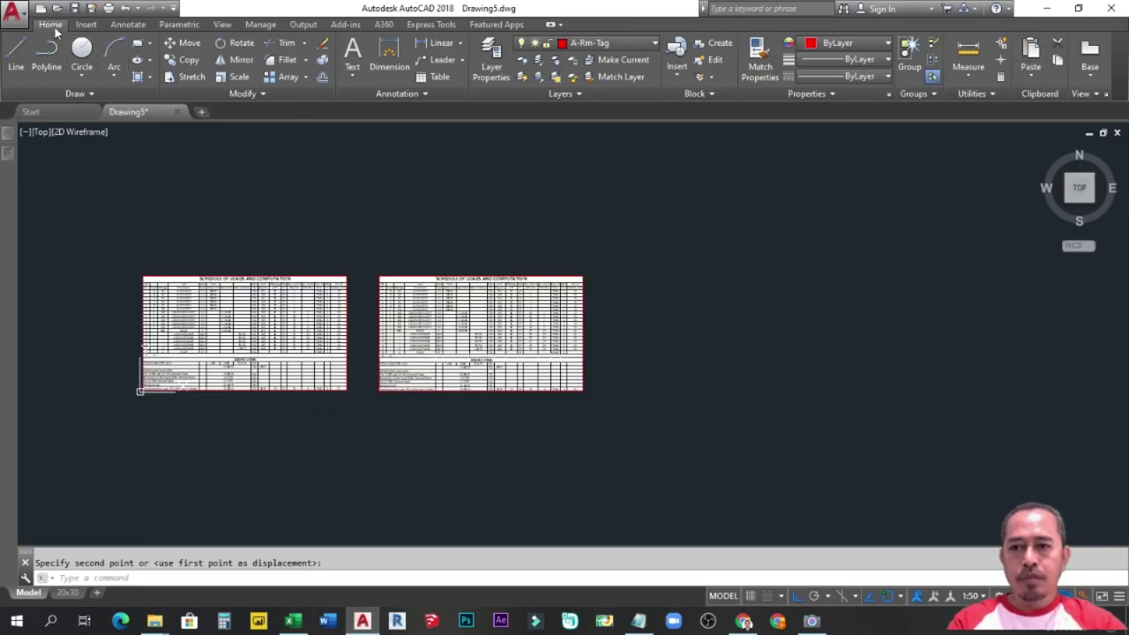
pyautogui.click(1033, 80)
pyautogui.click(1039, 212)
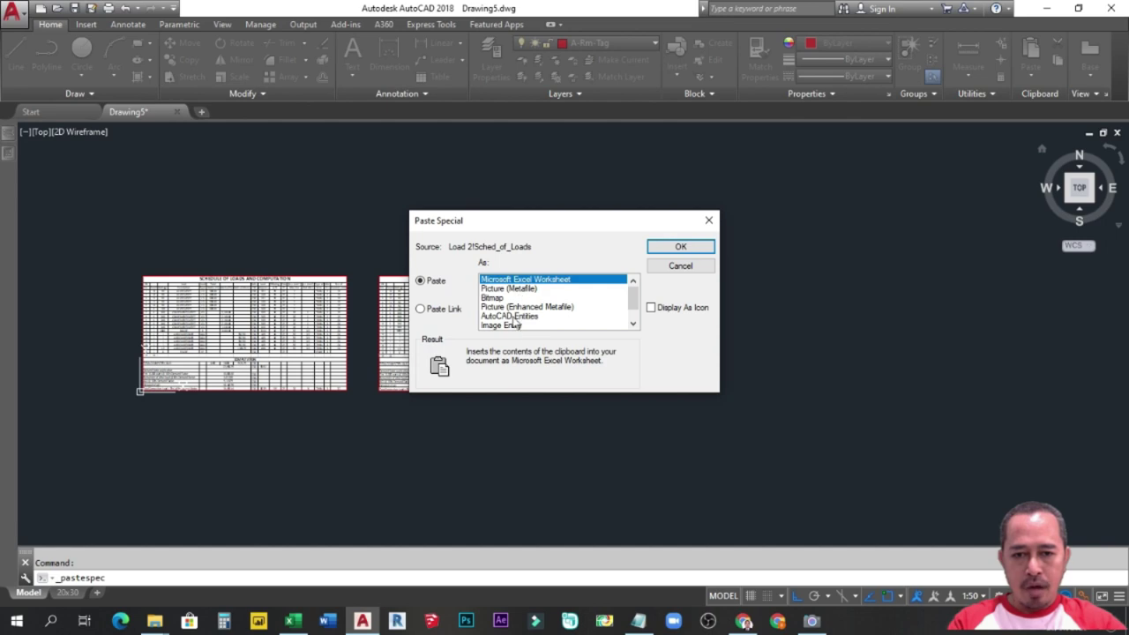
pyautogui.click(515, 316)
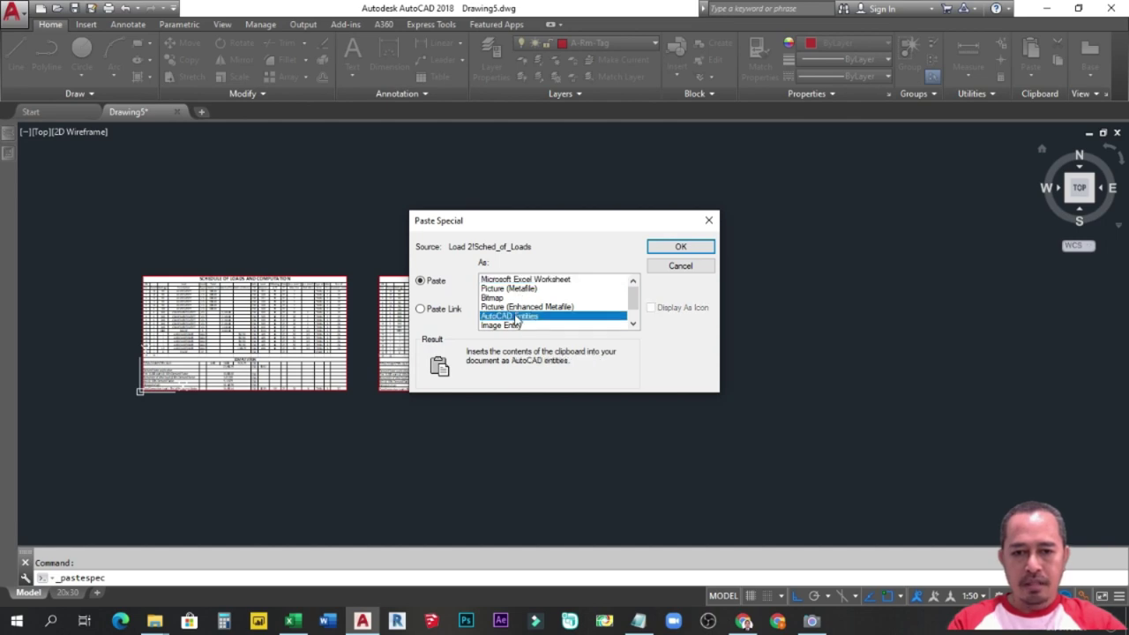
pyautogui.click(677, 250)
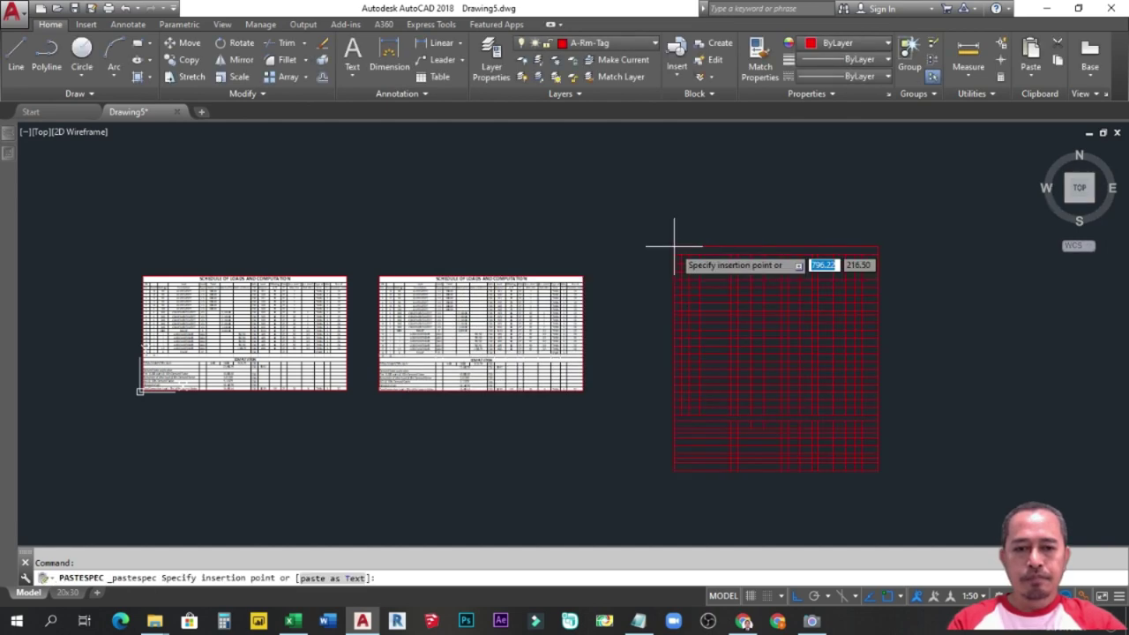
pyautogui.click(623, 277)
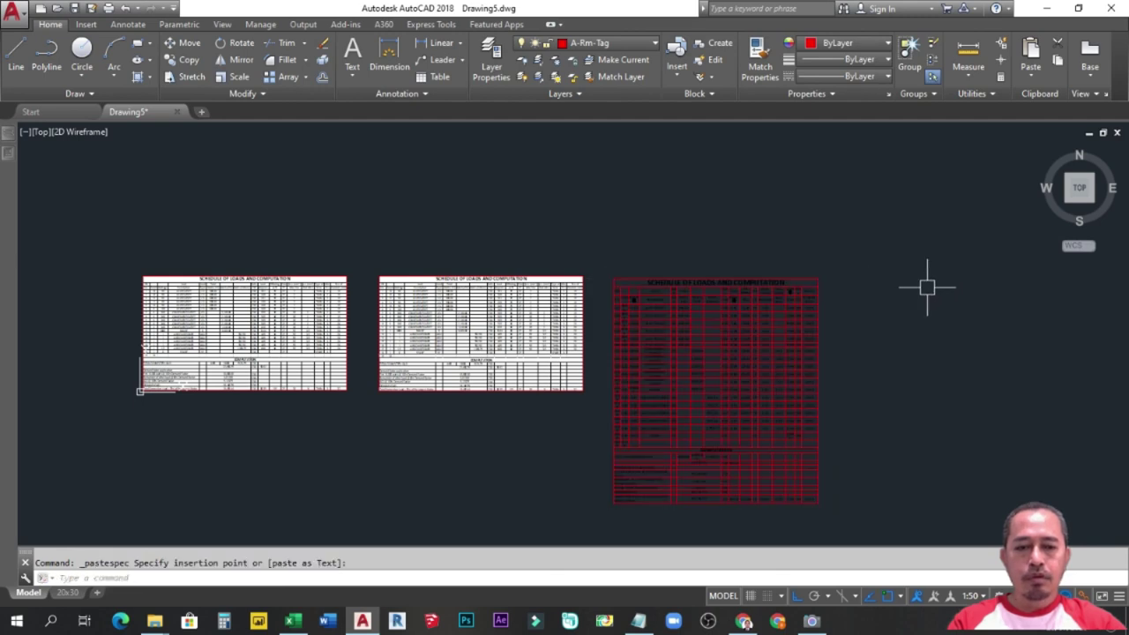
pyautogui.scroll(2, 831, 268)
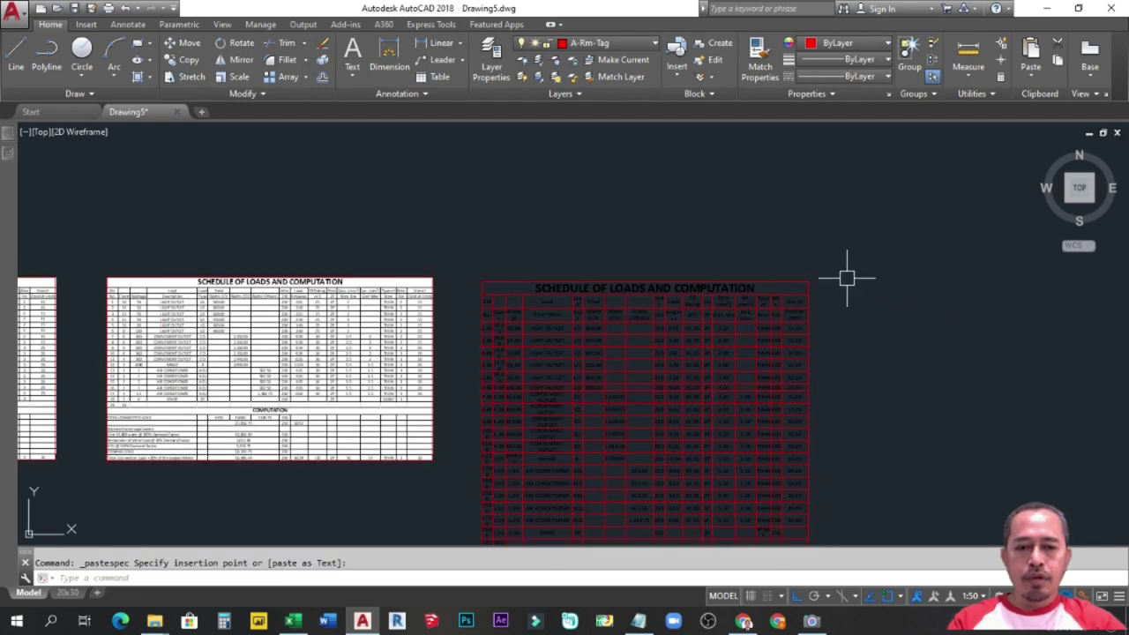
pyautogui.scroll(2, 841, 277)
pyautogui.moveTo(816, 292); pyautogui.dragTo(762, 191, button='middle')
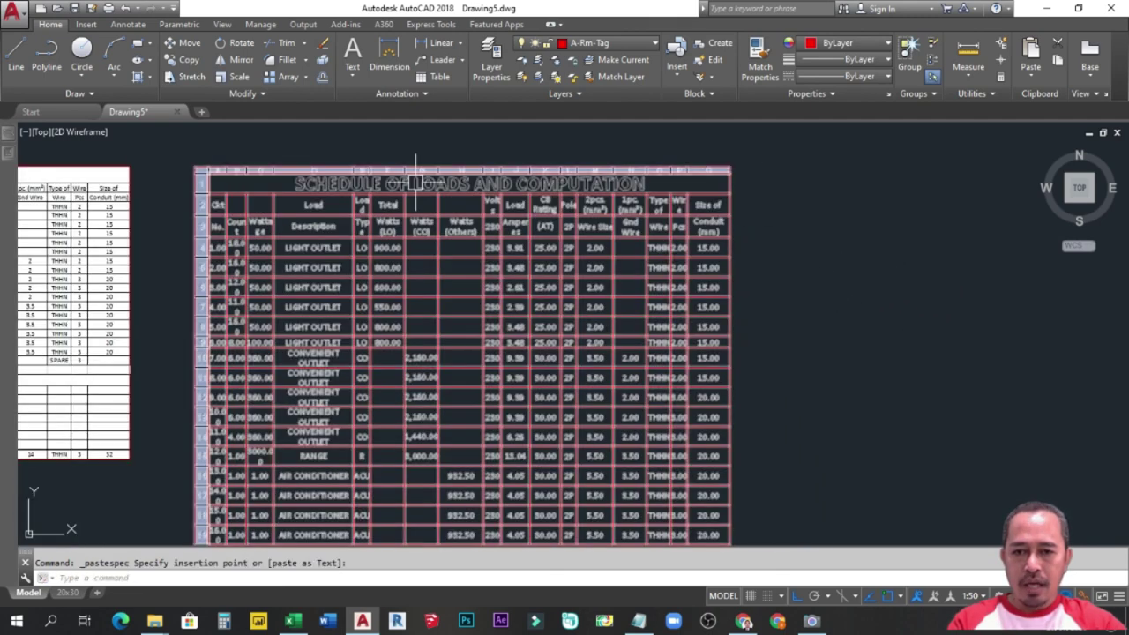
pyautogui.scroll(8, 391, 171)
pyautogui.scroll(-10, 477, 254)
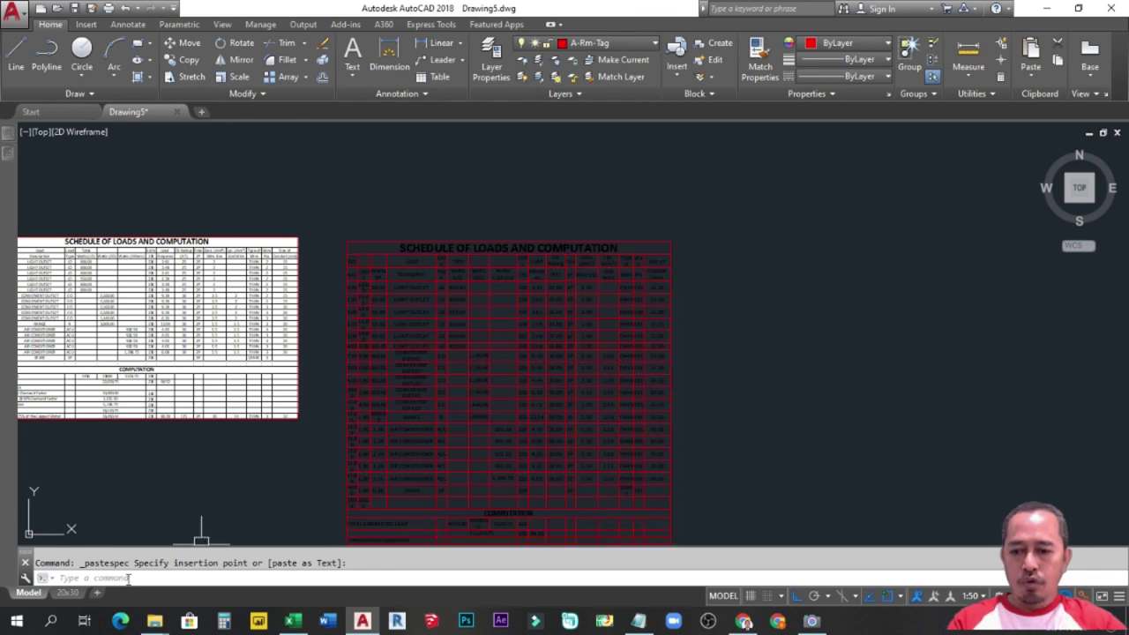
# Copy the entity schedule from model space and paste it beside the 20x30 layout sheet.
pyautogui.click(68, 592)
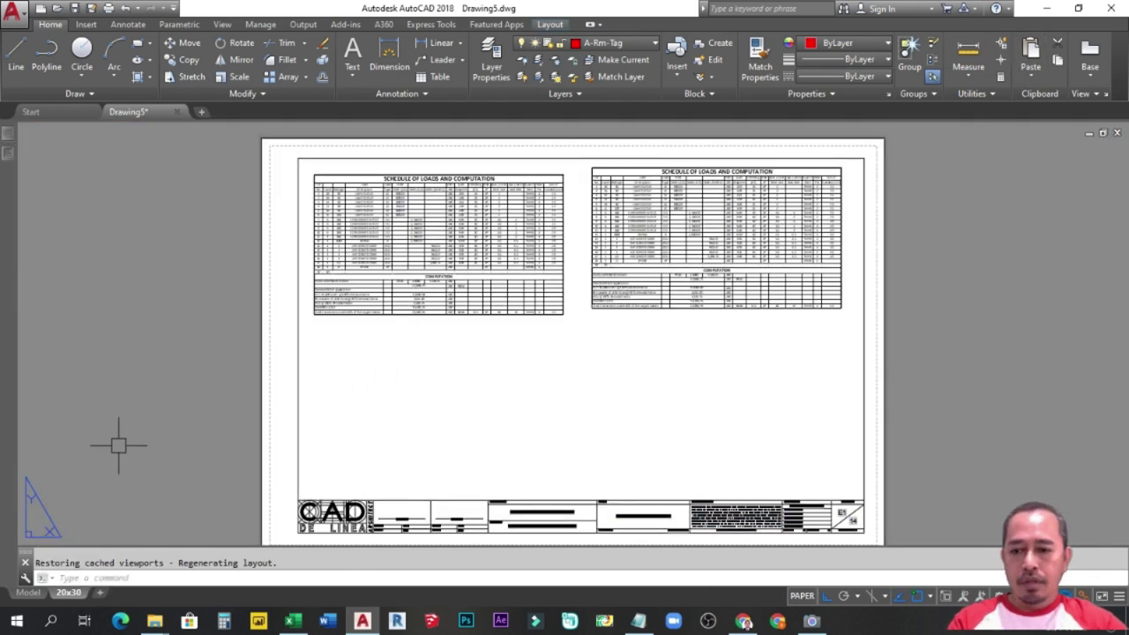
pyautogui.click(31, 591)
pyautogui.click(556, 274)
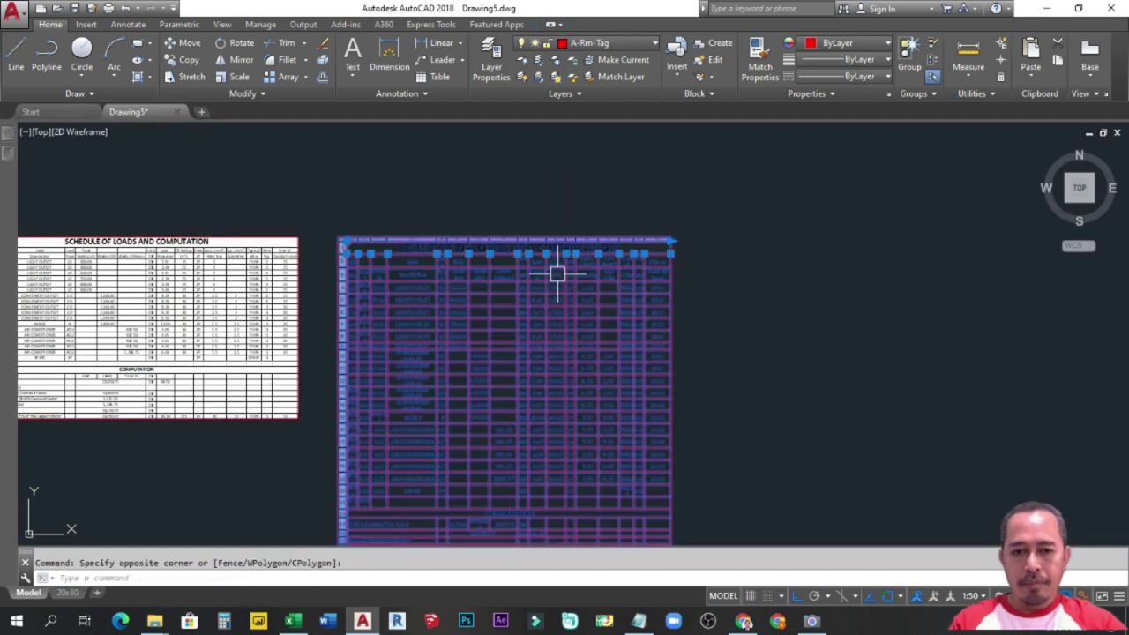
pyautogui.hotkey('ctrl', 'c')
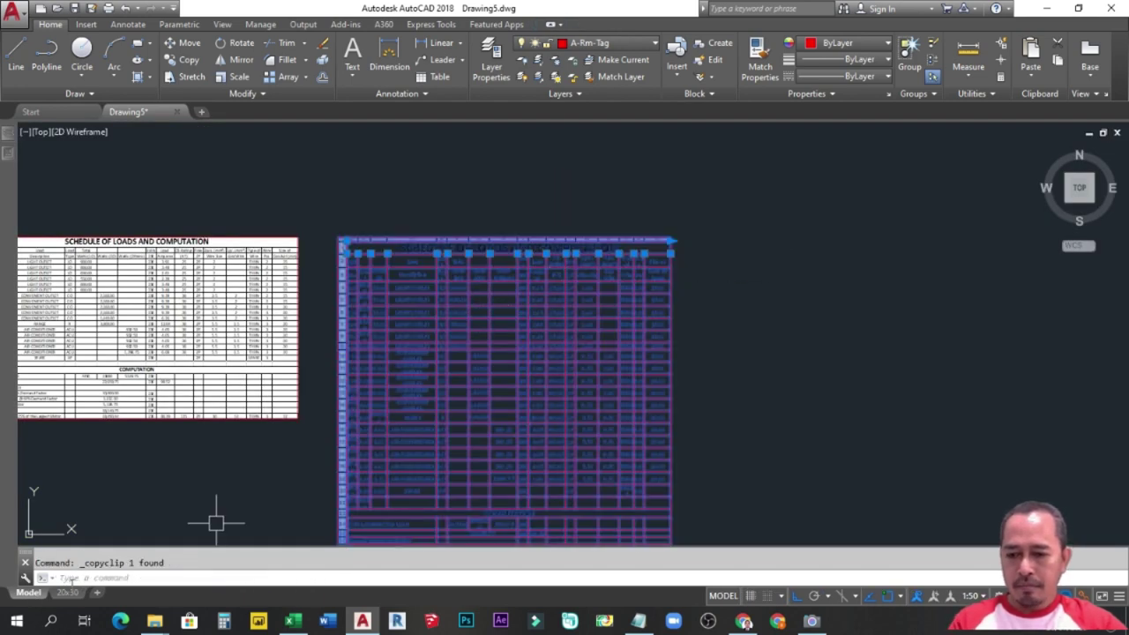
pyautogui.click(67, 592)
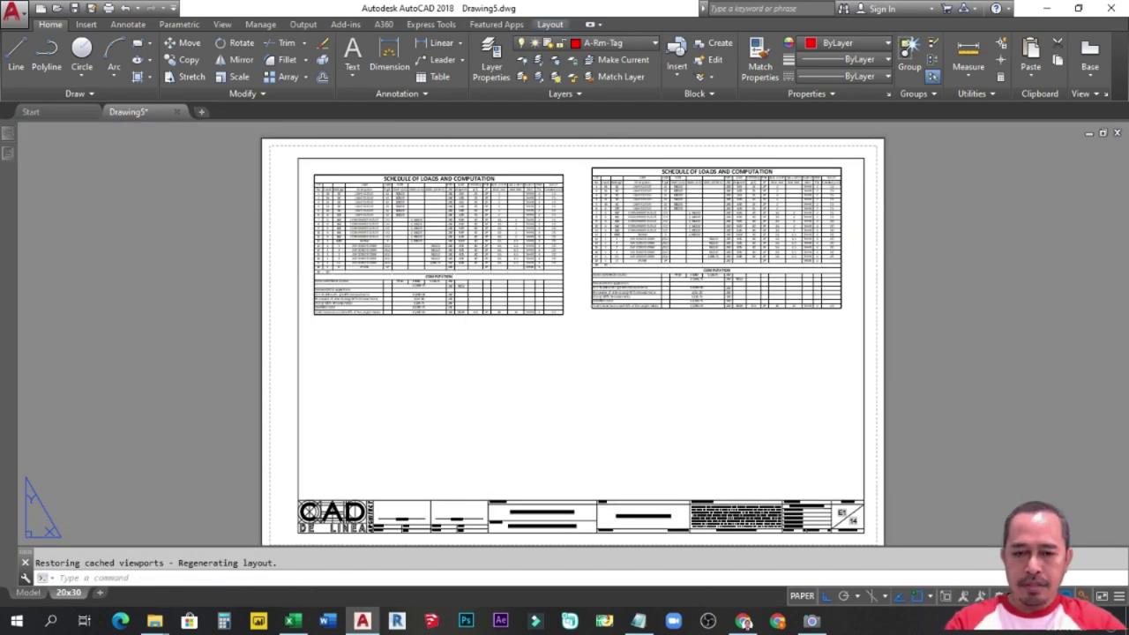
pyautogui.hotkey('ctrl', 'v')
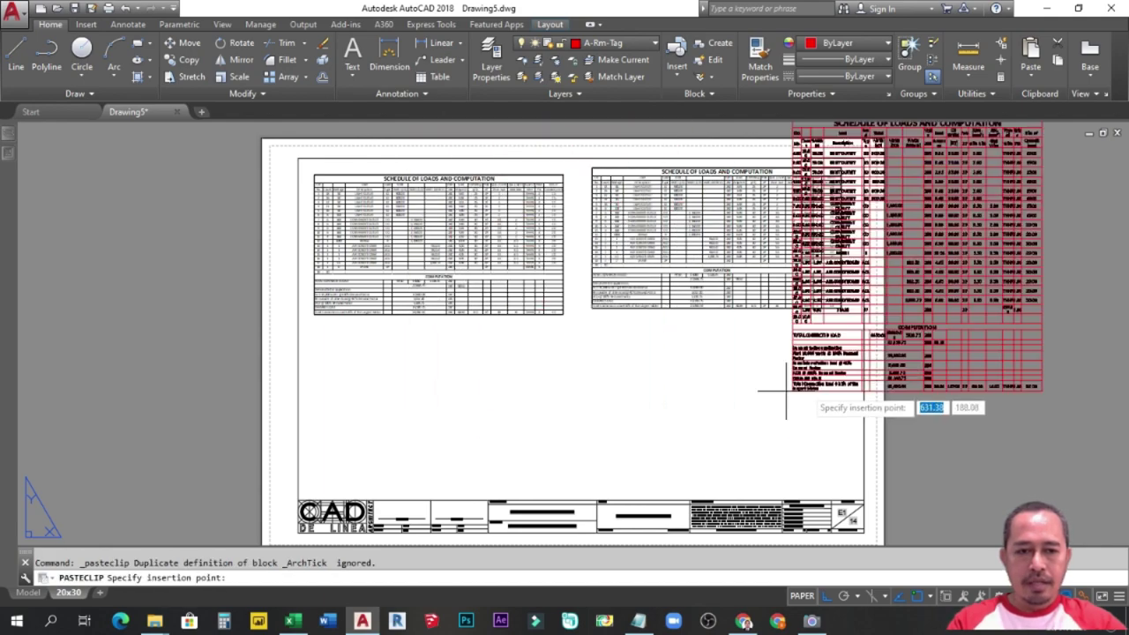
pyautogui.click(945, 413)
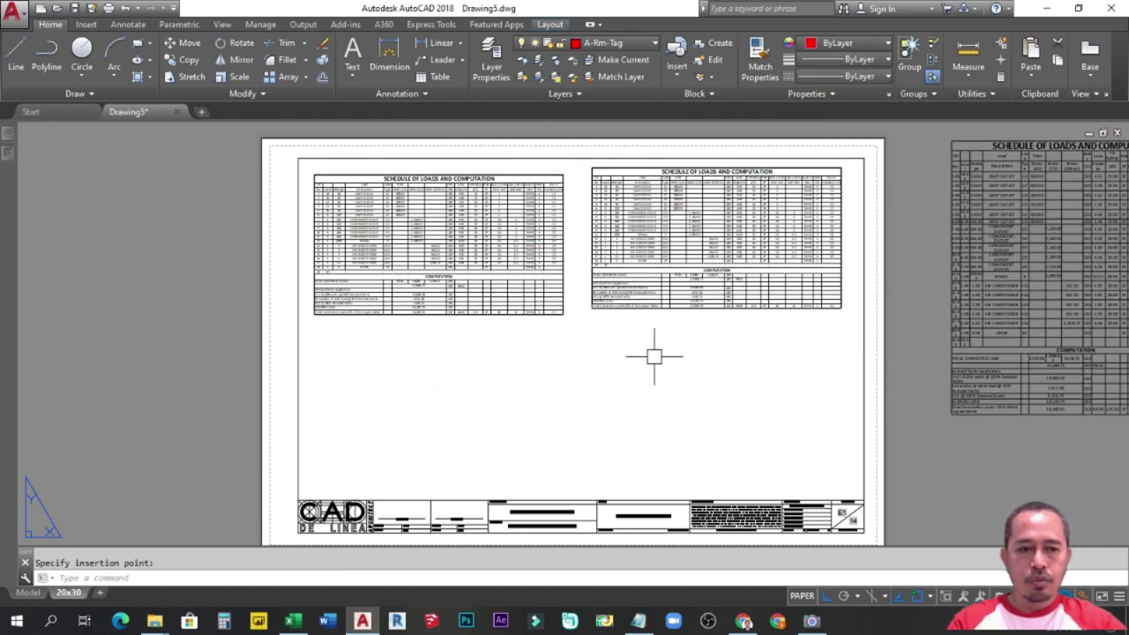
pyautogui.scroll(-2, 653, 356)
pyautogui.moveTo(662, 340); pyautogui.dragTo(499, 340, button='middle')
pyautogui.scroll(5, 650, 260)
pyautogui.scroll(-2, 637, 266)
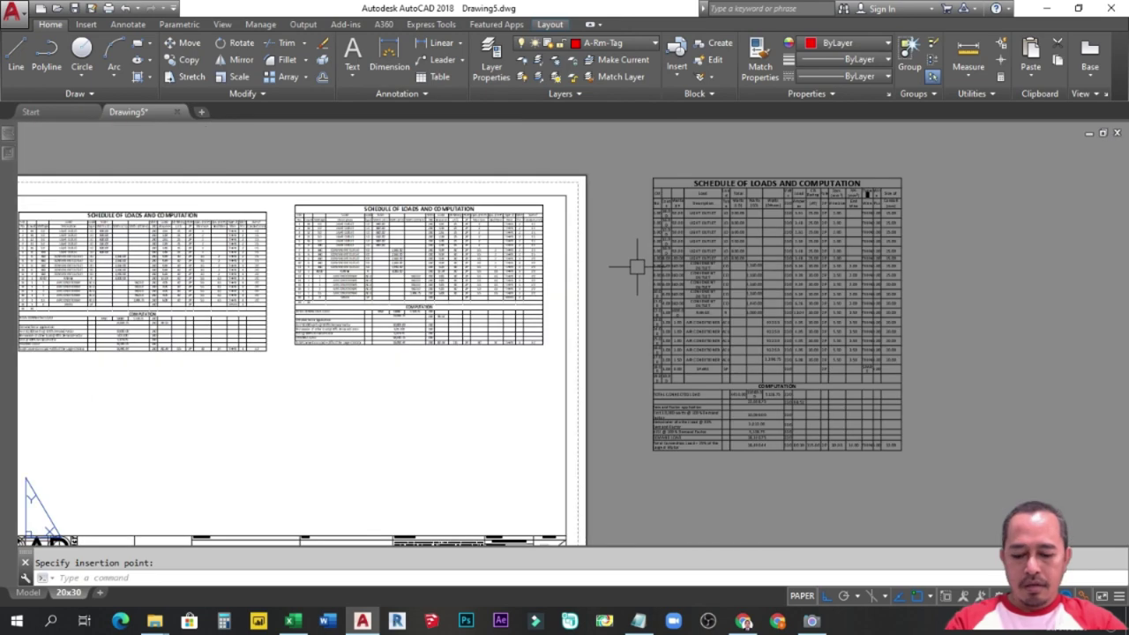
# Move the pasted table below the left schedule with Ortho turned off.
pyautogui.write('m')
pyautogui.press('Return')
pyautogui.click(712, 167)
pyautogui.click(796, 247)
pyautogui.press('Return')
pyautogui.click(796, 247)
pyautogui.moveTo(642, 316); pyautogui.dragTo(790, 245, button='middle')
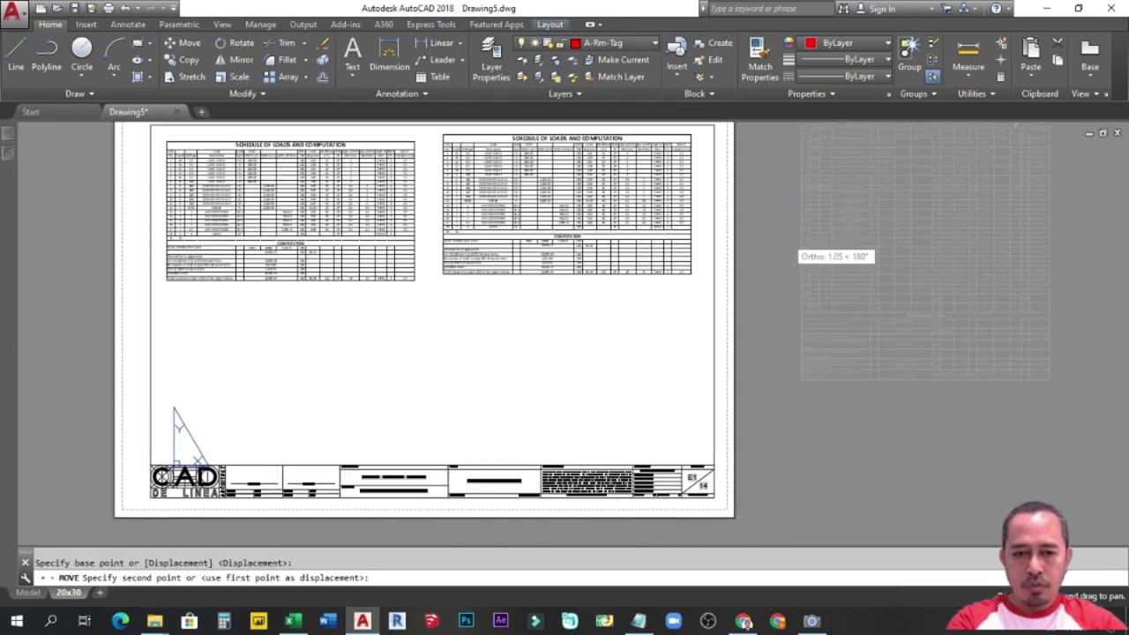
pyautogui.press('F8')
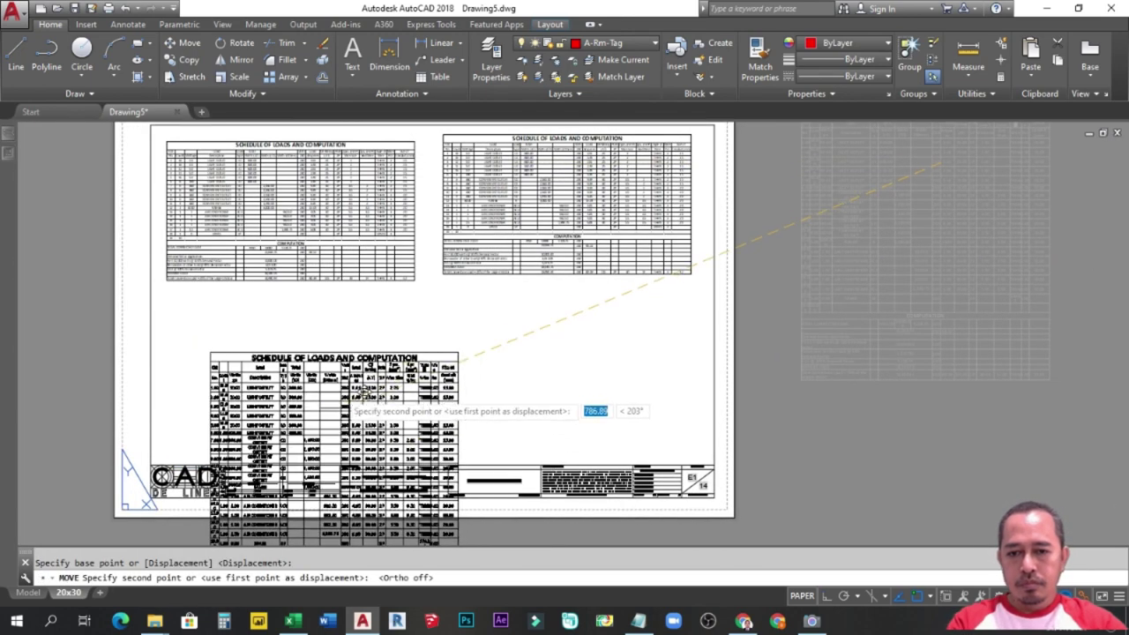
pyautogui.click(321, 322)
pyautogui.scroll(2, 424, 351)
pyautogui.moveTo(509, 320); pyautogui.dragTo(585, 456, button='middle')
pyautogui.moveTo(517, 331); pyautogui.dragTo(524, 375, button='middle')
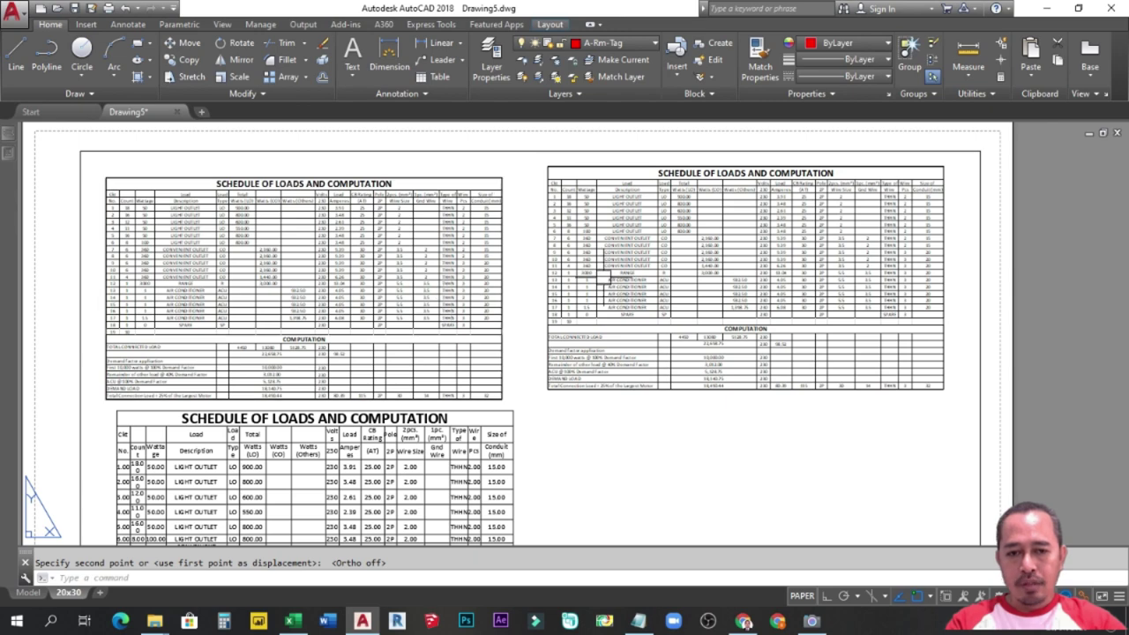
# Select the lower schedule table and make a first resize attempt, then cancel it.
pyautogui.press('Escape')
pyautogui.click(561, 166)
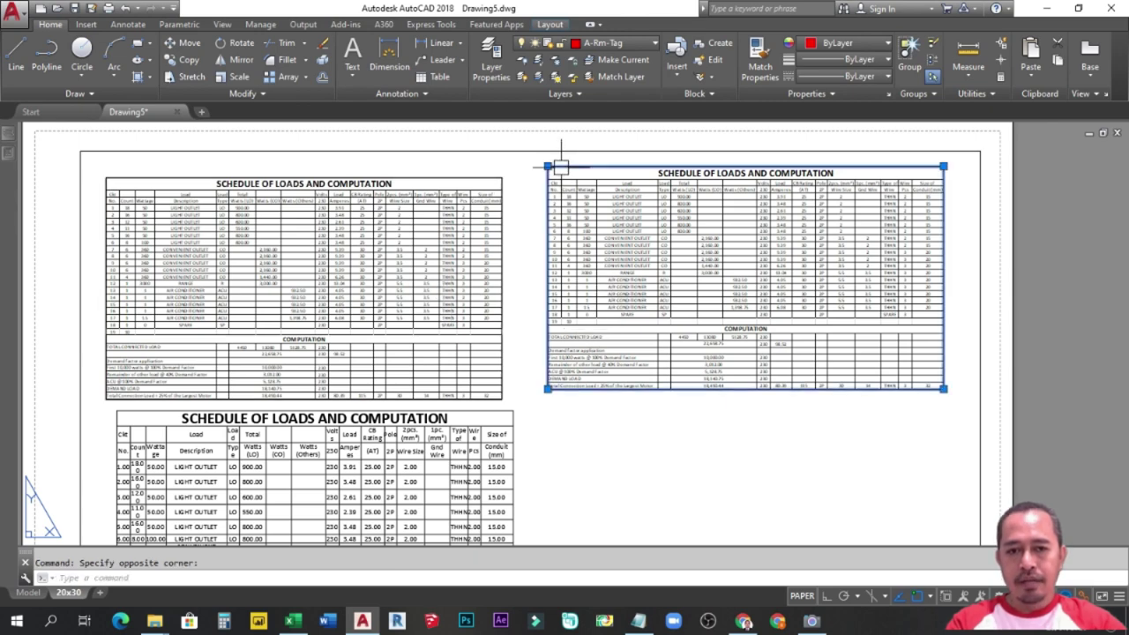
pyautogui.press('Escape')
pyautogui.moveTo(549, 390); pyautogui.dragTo(545, 251, button='middle')
pyautogui.click(505, 342)
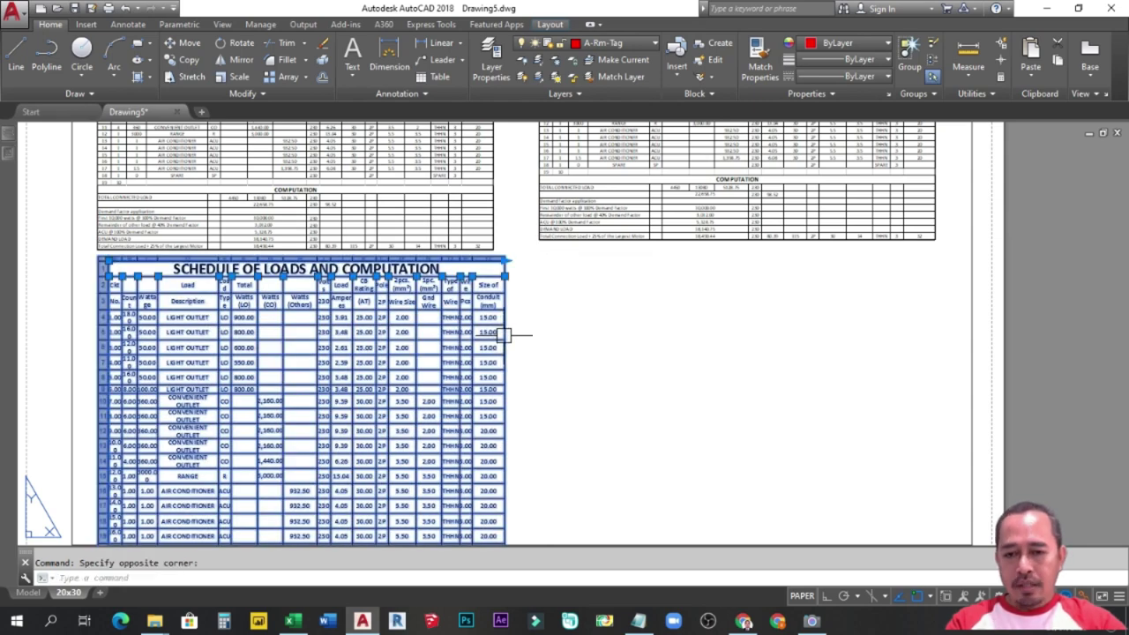
pyautogui.press('Escape')
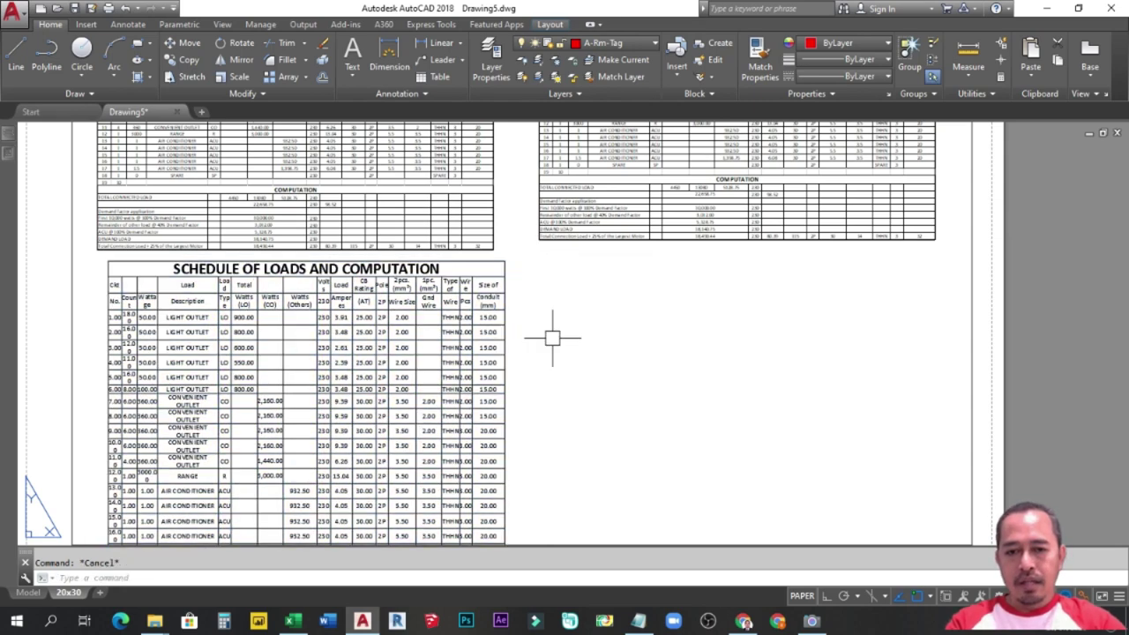
pyautogui.click(507, 261)
pyautogui.click(505, 261)
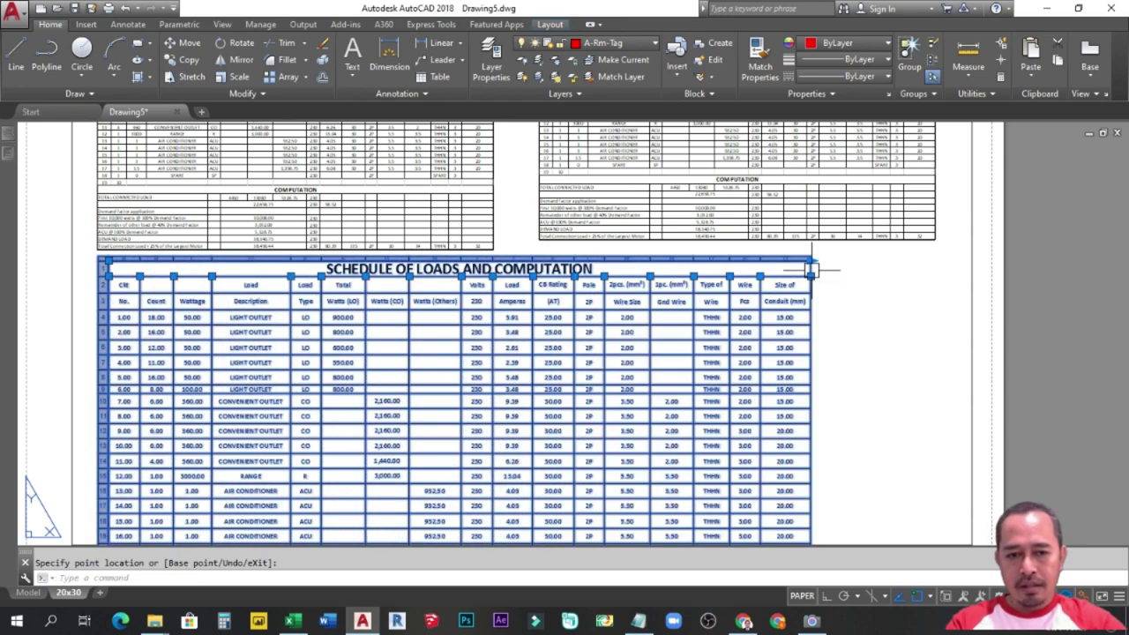
pyautogui.press('Escape')
# Enlarge the schedule table uniformly from its bottom-right corner grip.
pyautogui.scroll(-4, 824, 270)
pyautogui.click(786, 417)
pyautogui.click(786, 429)
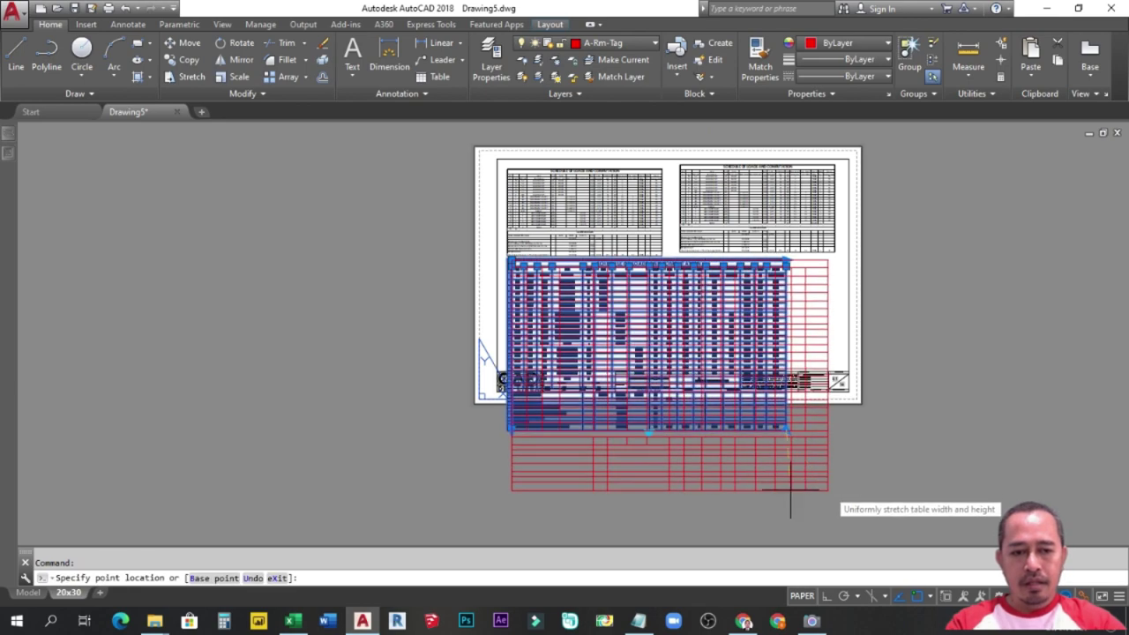
pyautogui.click(820, 372)
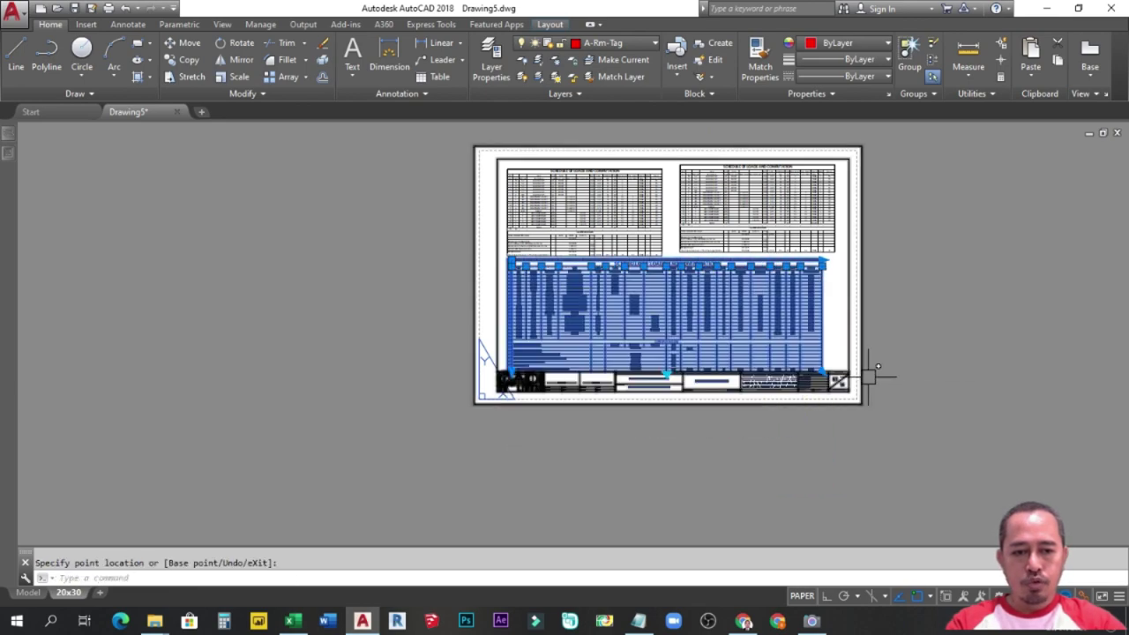
pyautogui.scroll(4, 717, 313)
pyautogui.press('Escape')
# Move the enlarged table left to line up beneath the top-left schedule.
pyautogui.moveTo(538, 245); pyautogui.dragTo(530, 326, button='middle')
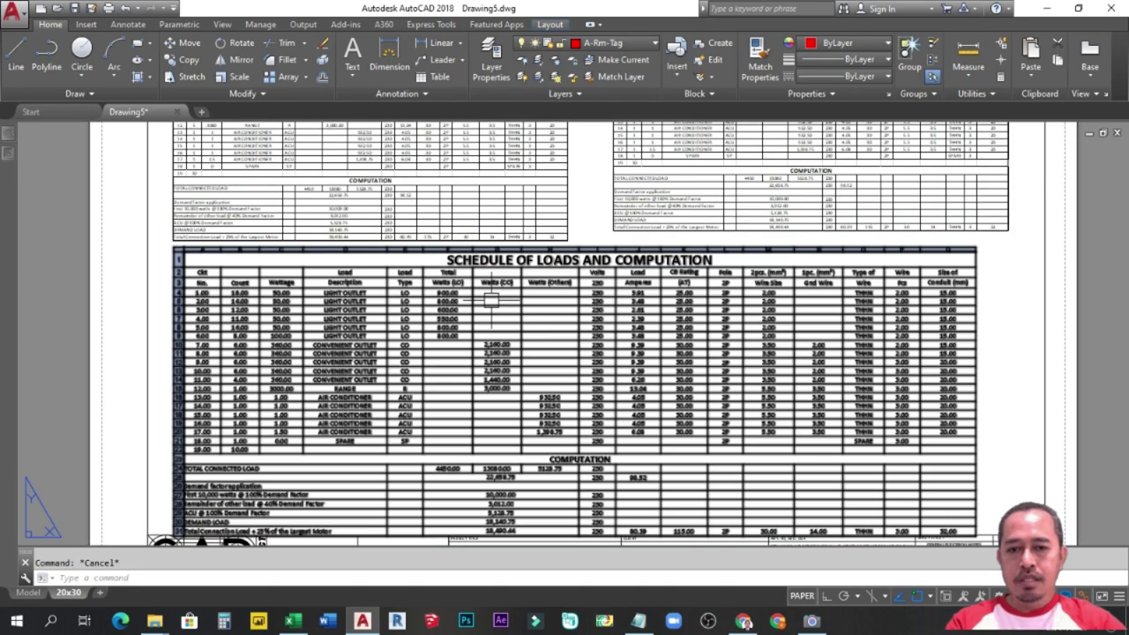
pyautogui.click(228, 254)
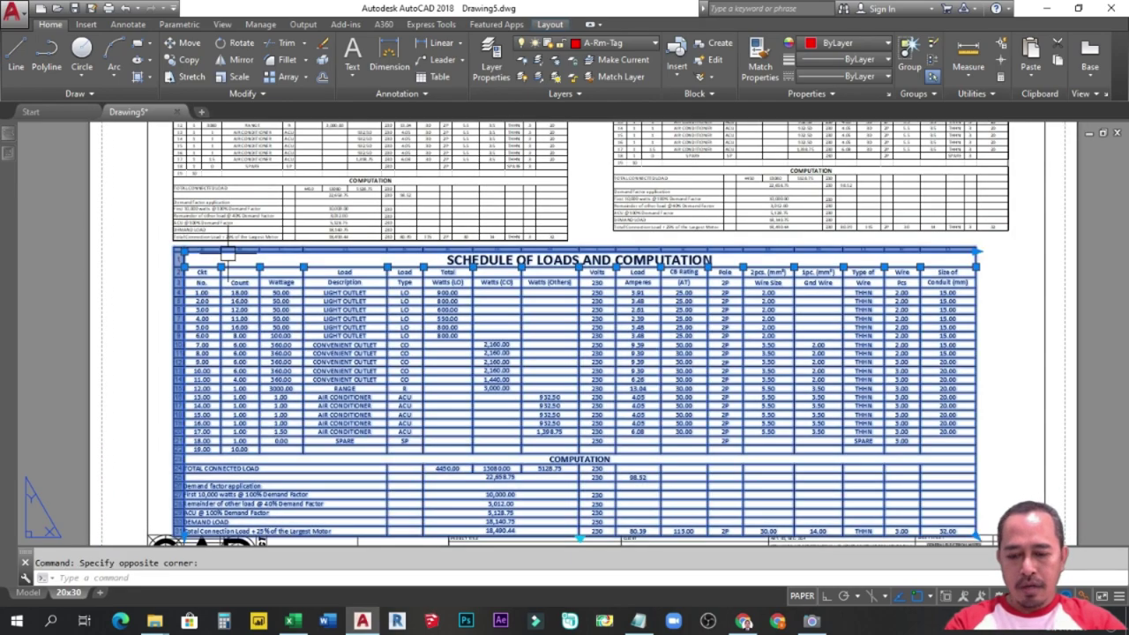
pyautogui.press('m')
pyautogui.press('Return')
pyautogui.click(227, 256)
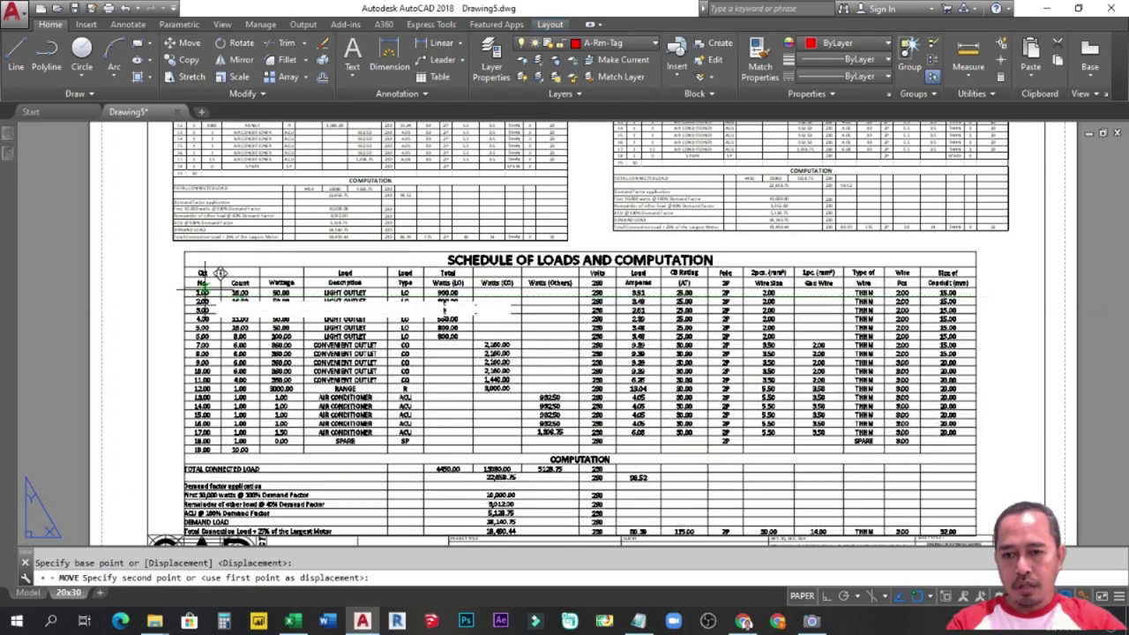
pyautogui.scroll(-4, 426, 284)
pyautogui.scroll(2, 549, 178)
pyautogui.scroll(2, 549, 178)
pyautogui.click(547, 178)
# Select the top-right schedule and begin stretching it from its top-right grip.
pyautogui.click(546, 176)
pyautogui.click(839, 168)
pyautogui.moveTo(776, 253); pyautogui.dragTo(530, 337, button='middle')
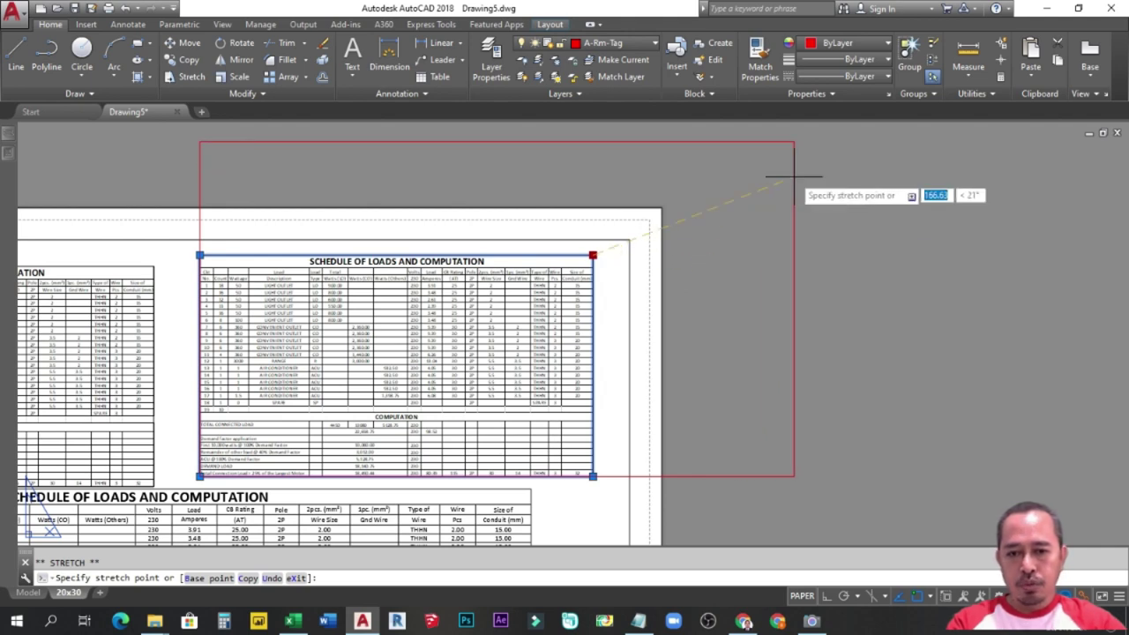
# Try enlarging and shrinking the top-right table by its corner grip, then undo with Ctrl+Z.
pyautogui.click(793, 176)
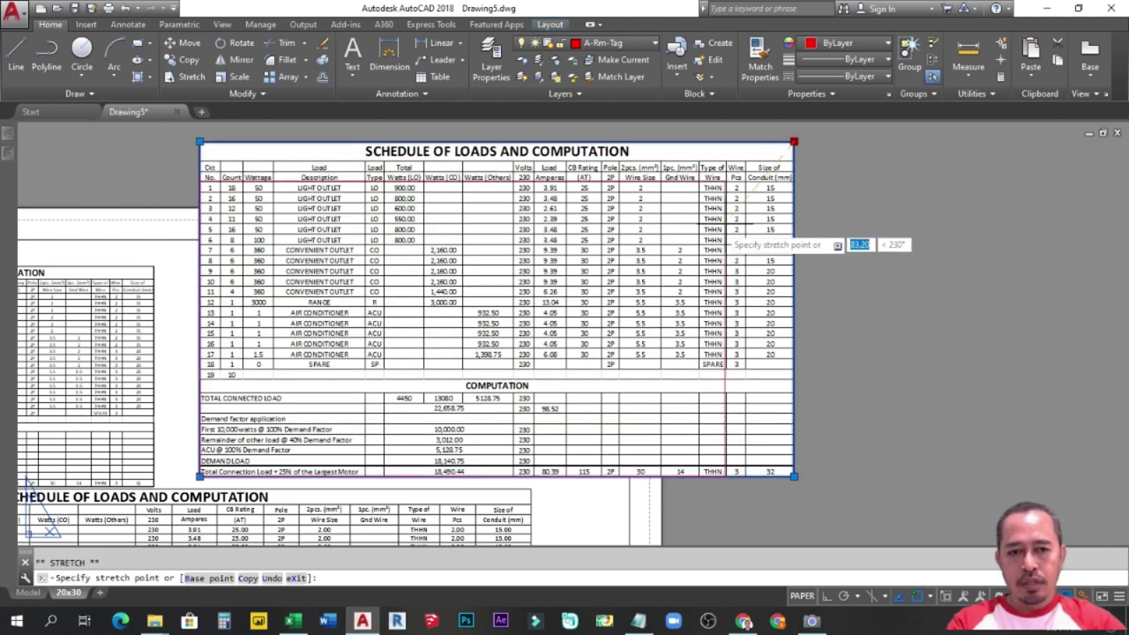
pyautogui.click(598, 252)
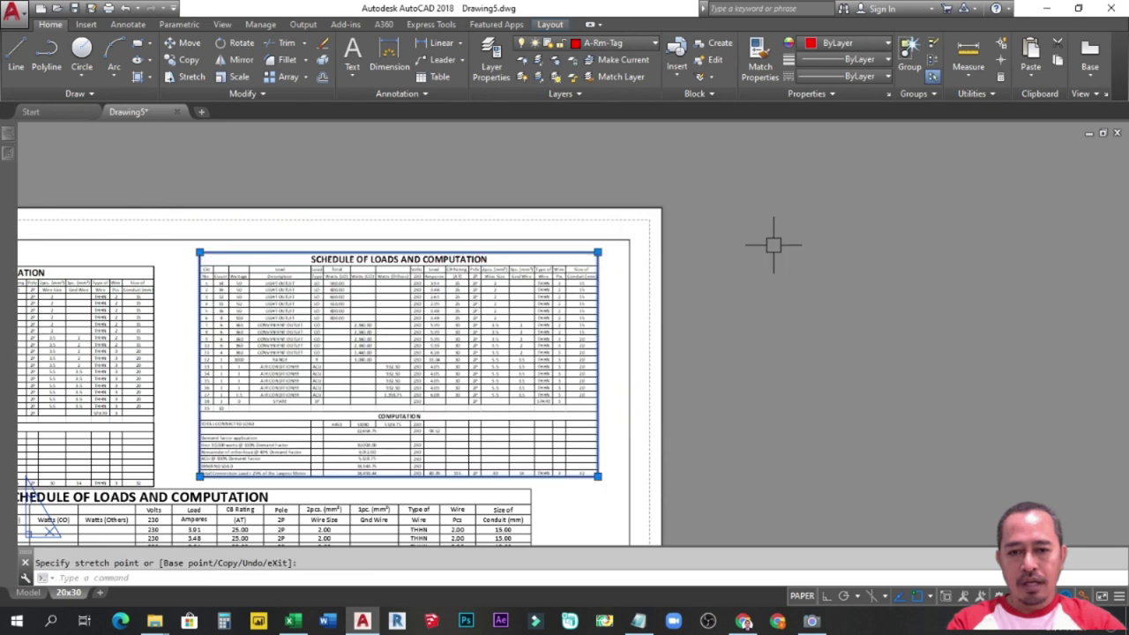
pyautogui.press('Escape')
pyautogui.click(593, 258)
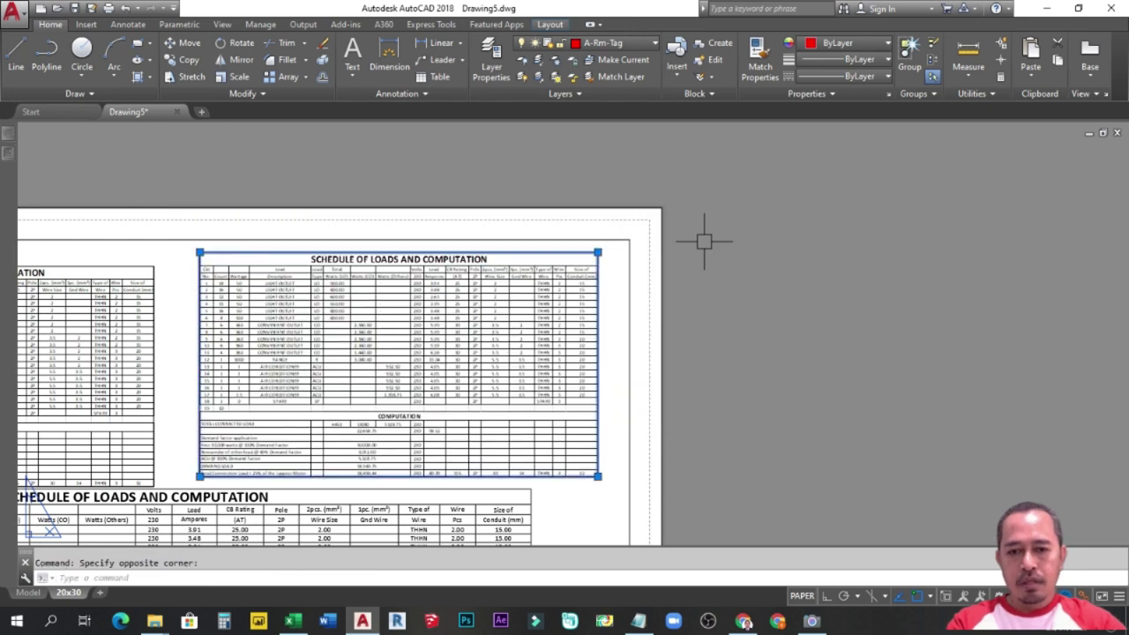
pyautogui.click(598, 252)
pyautogui.click(774, 173)
pyautogui.press('Escape')
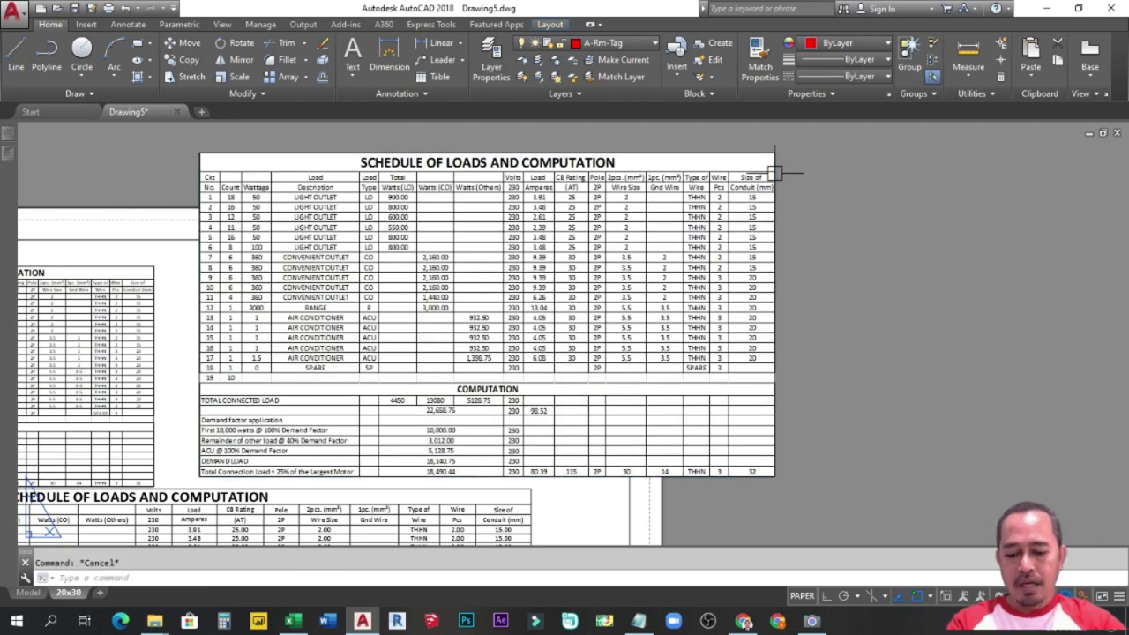
pyautogui.hotkey('ctrl', 'z')
pyautogui.hotkey('ctrl', 'z')
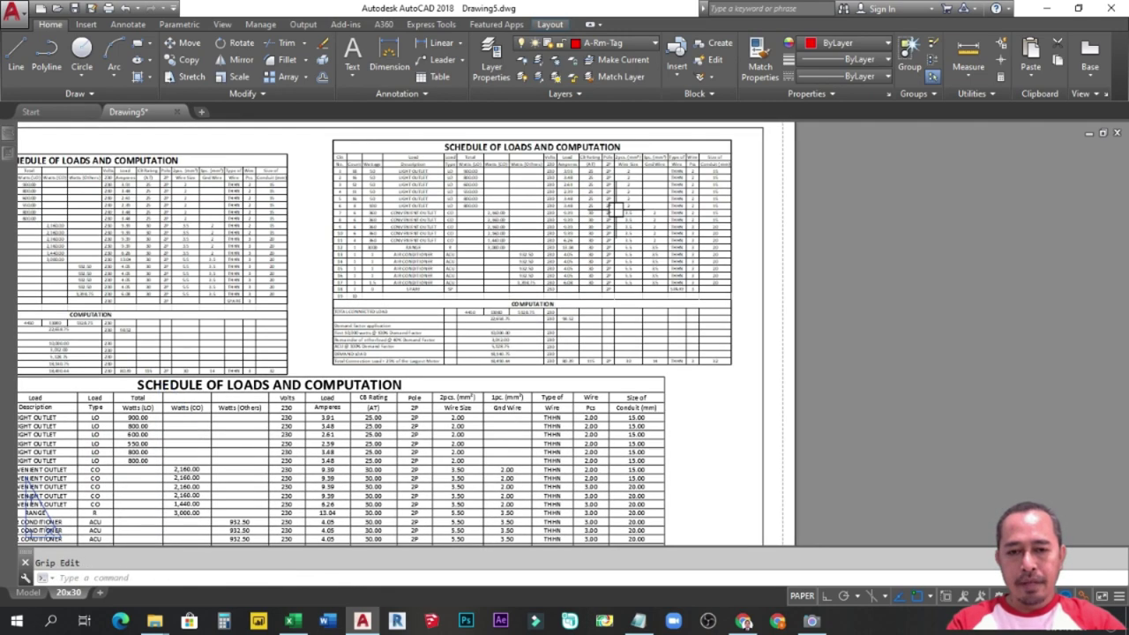
pyautogui.scroll(-4, 618, 219)
pyautogui.scroll(2, 619, 280)
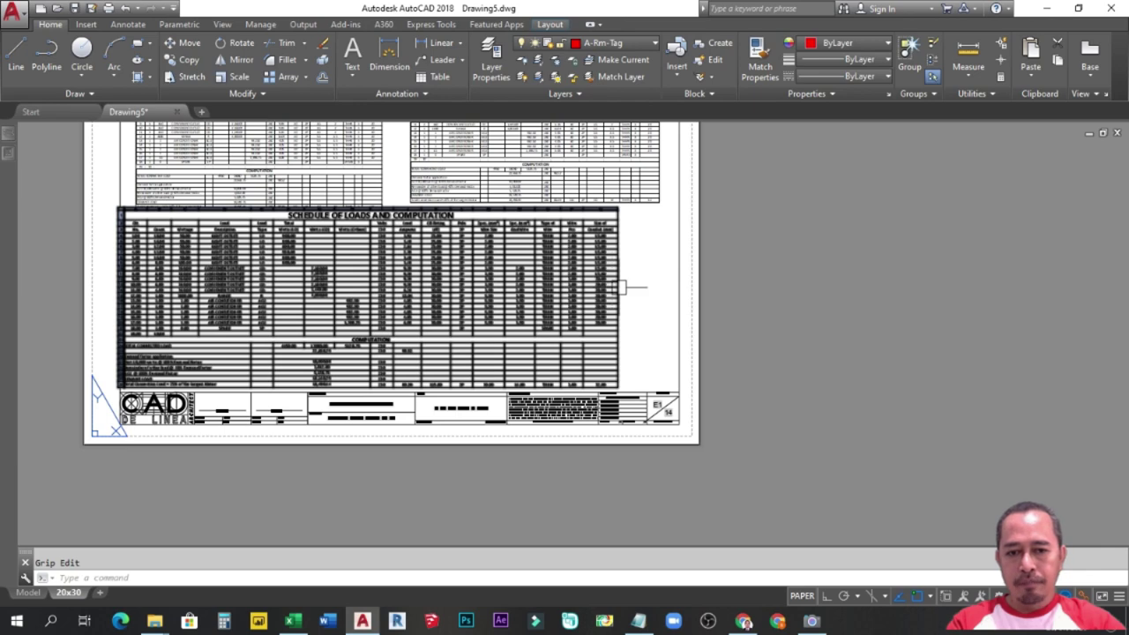
# Widen the lower schedule table from its top-right grip out to the sheet edge.
pyautogui.click(620, 286)
pyautogui.scroll(5, 622, 208)
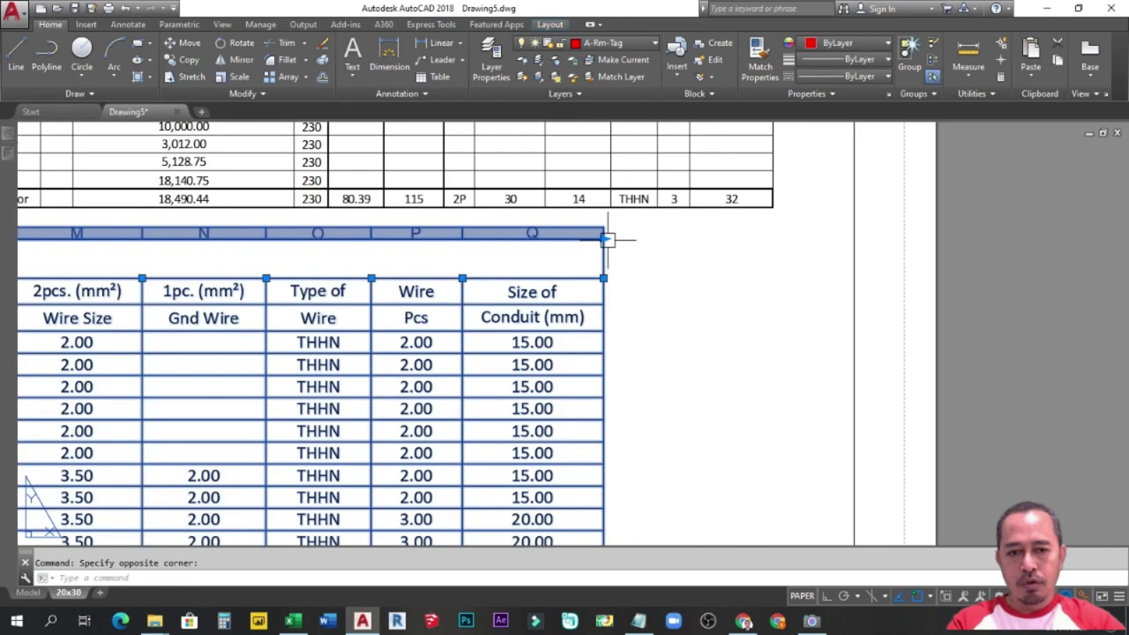
pyautogui.click(602, 237)
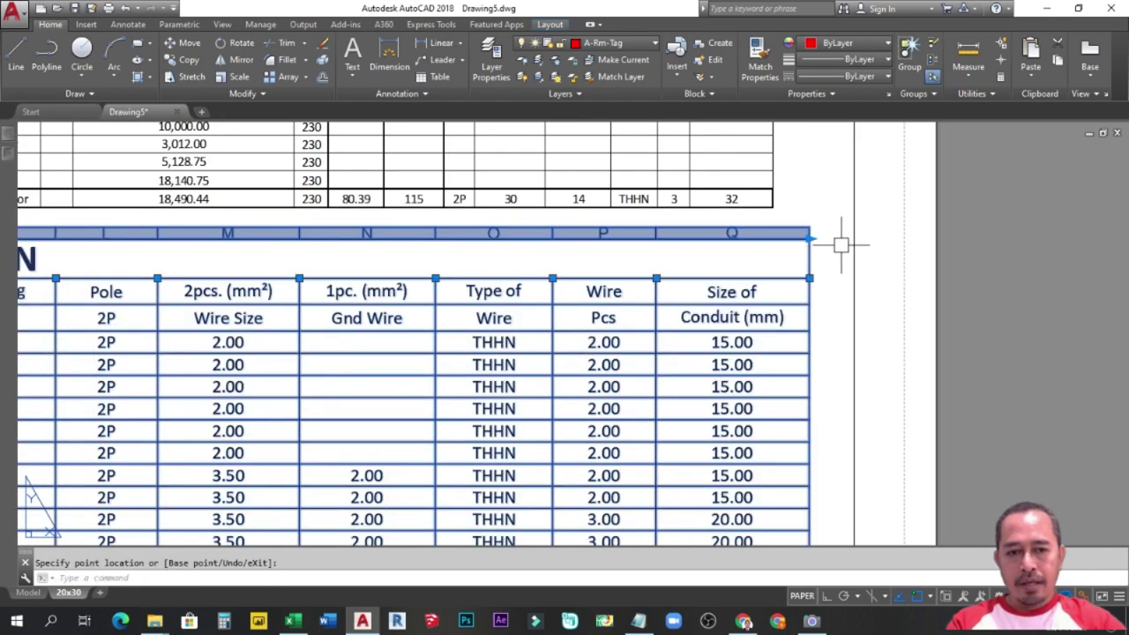
pyautogui.scroll(-5, 841, 245)
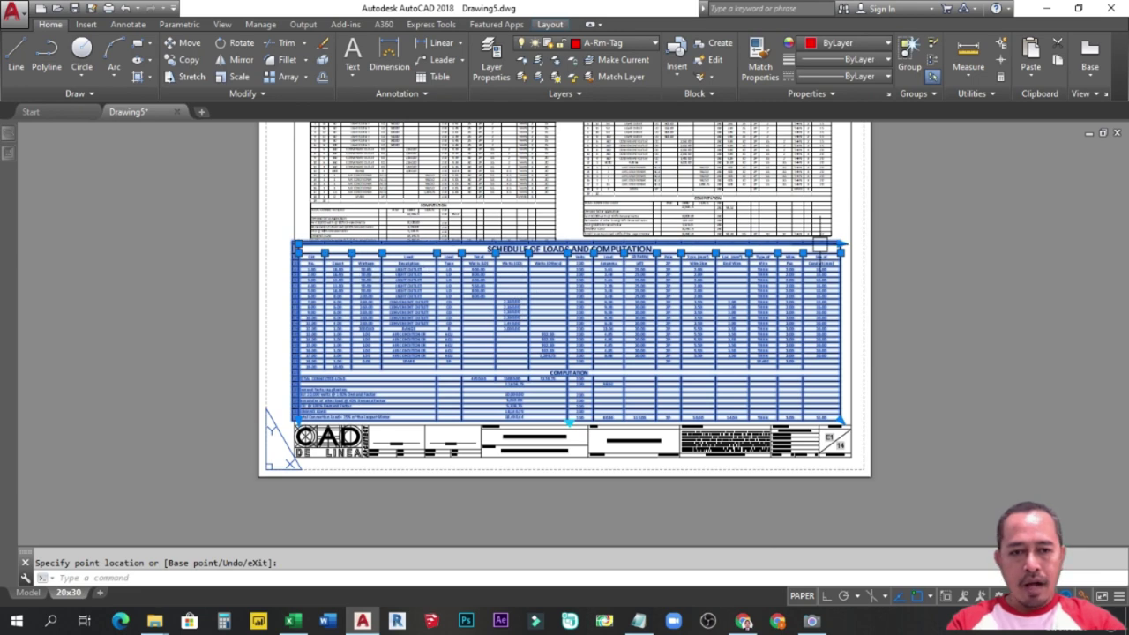
pyautogui.scroll(6, 444, 252)
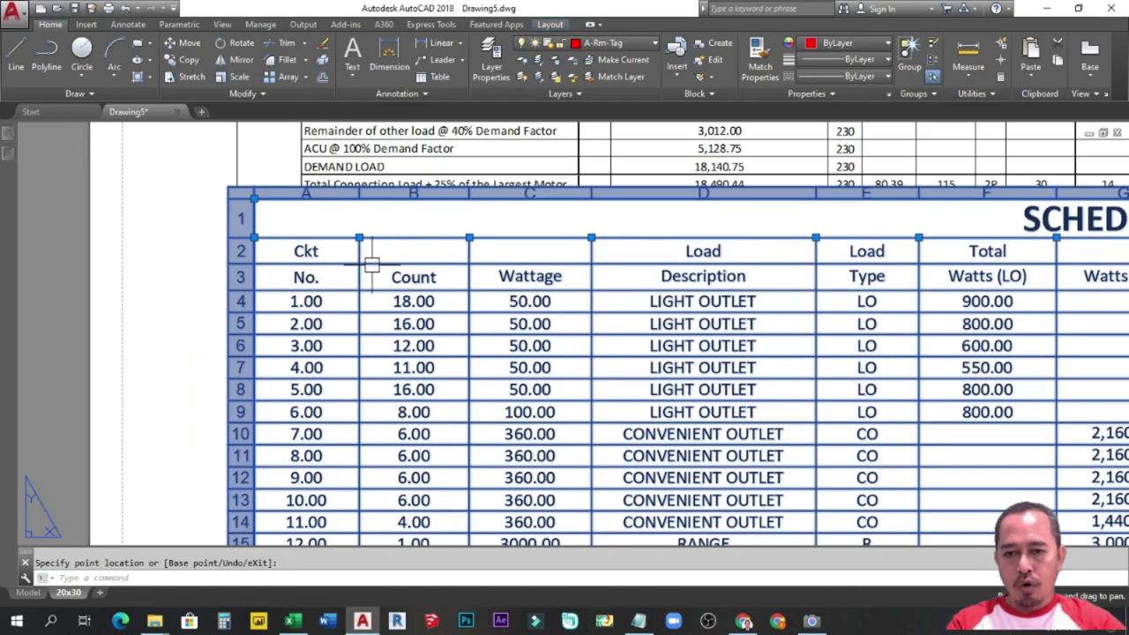
# Narrow the Ckt column, then fit the whole sheet in view.
pyautogui.click(358, 238)
pyautogui.click(325, 237)
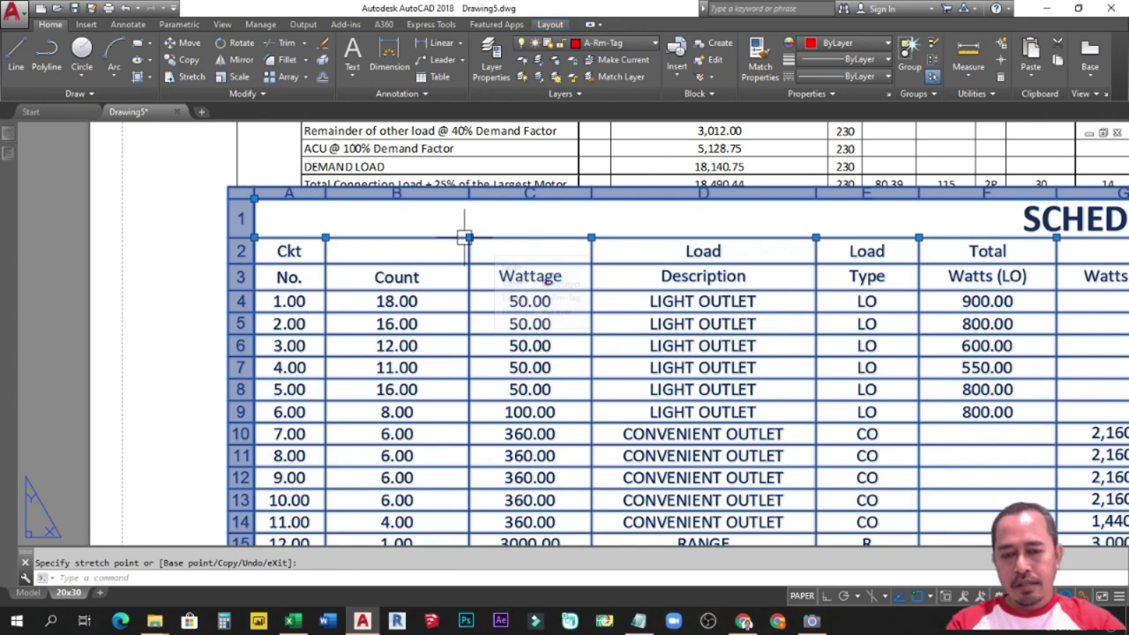
pyautogui.click(467, 237)
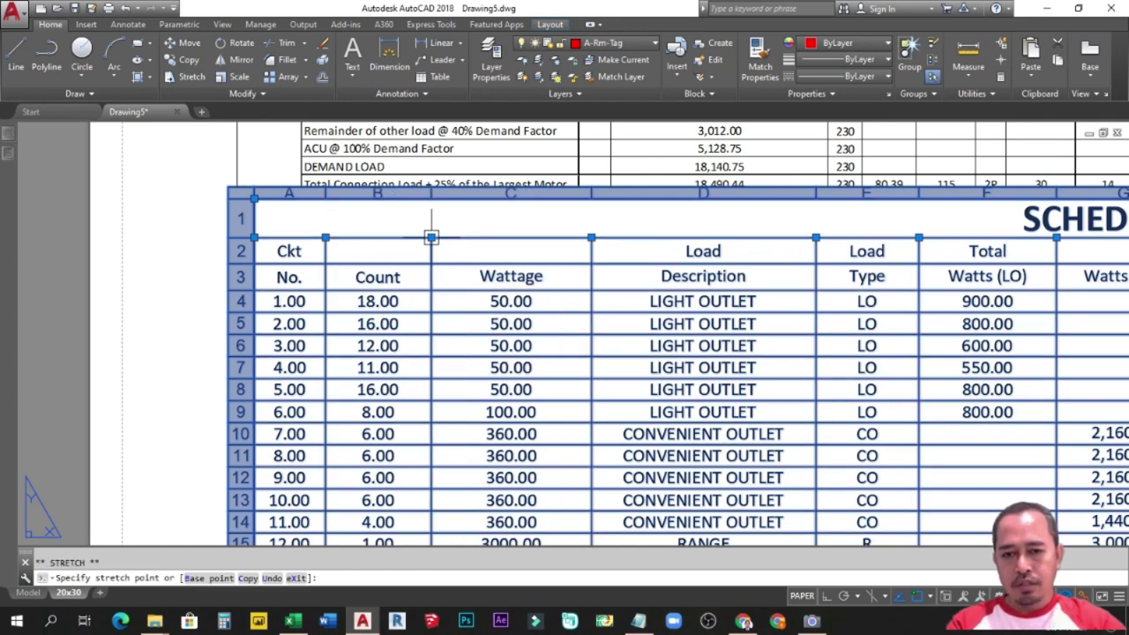
pyautogui.scroll(-5, 432, 238)
pyautogui.press('Escape')
pyautogui.scroll(-3, 381, 264)
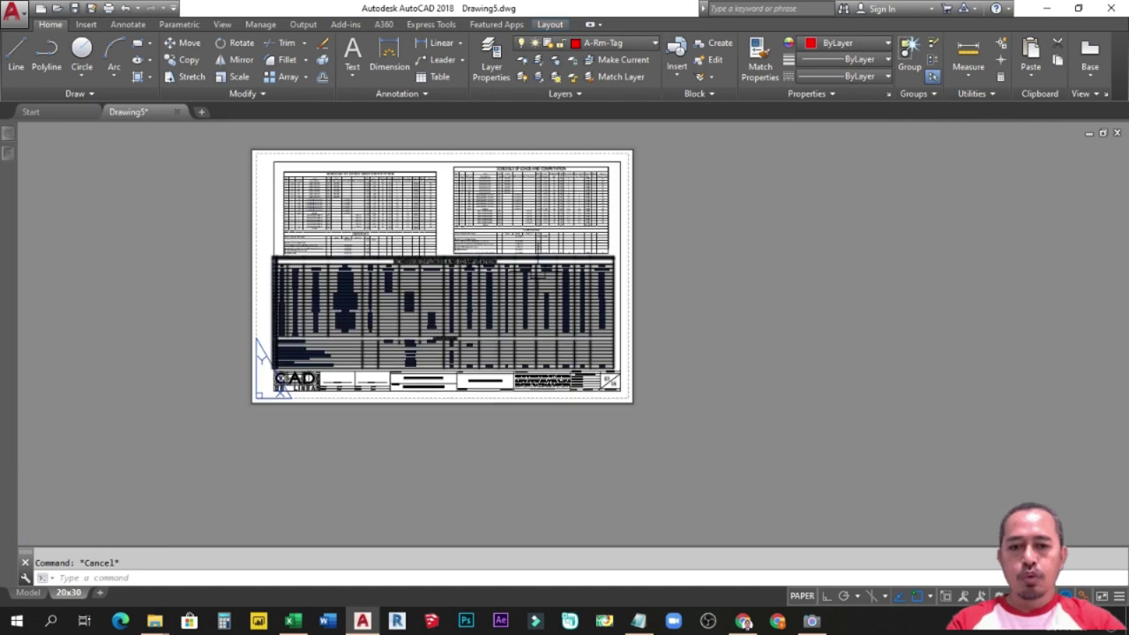
pyautogui.moveTo(744, 300); pyautogui.dragTo(731, 325, button='middle')
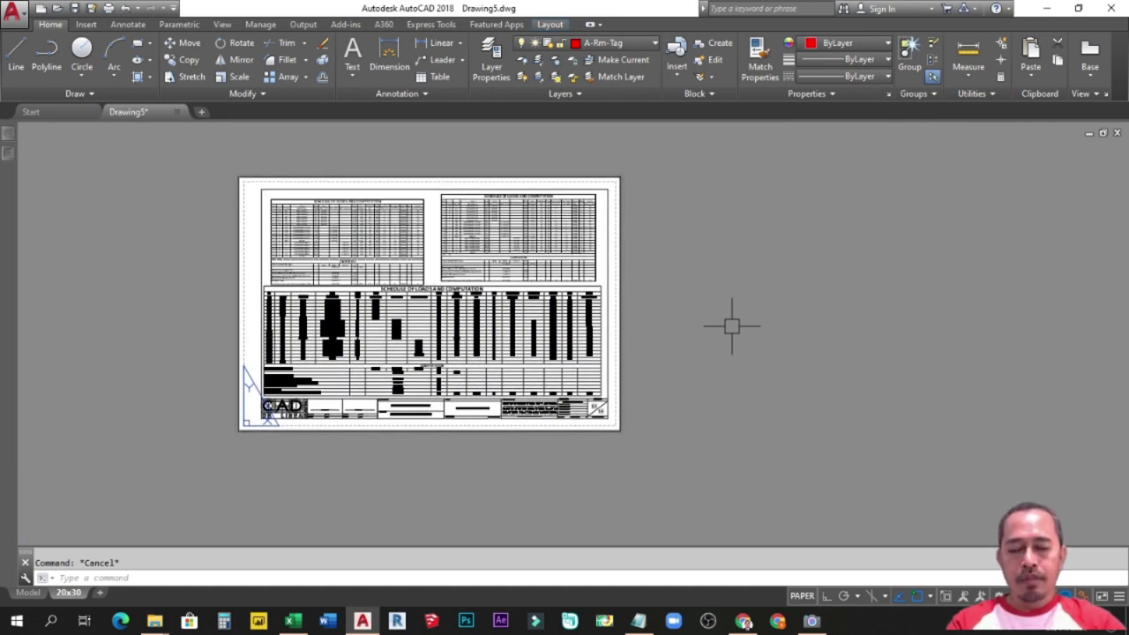
pyautogui.moveTo(675, 350); pyautogui.dragTo(710, 368, button='middle')
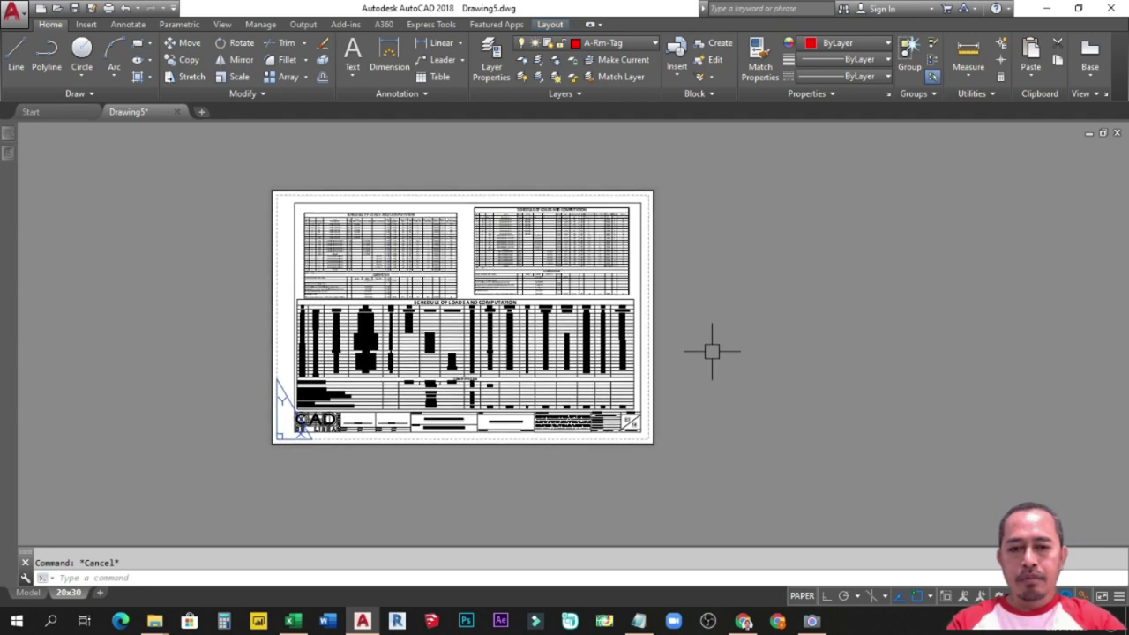
pyautogui.middleClick(711, 368)
pyautogui.middleClick(711, 368)
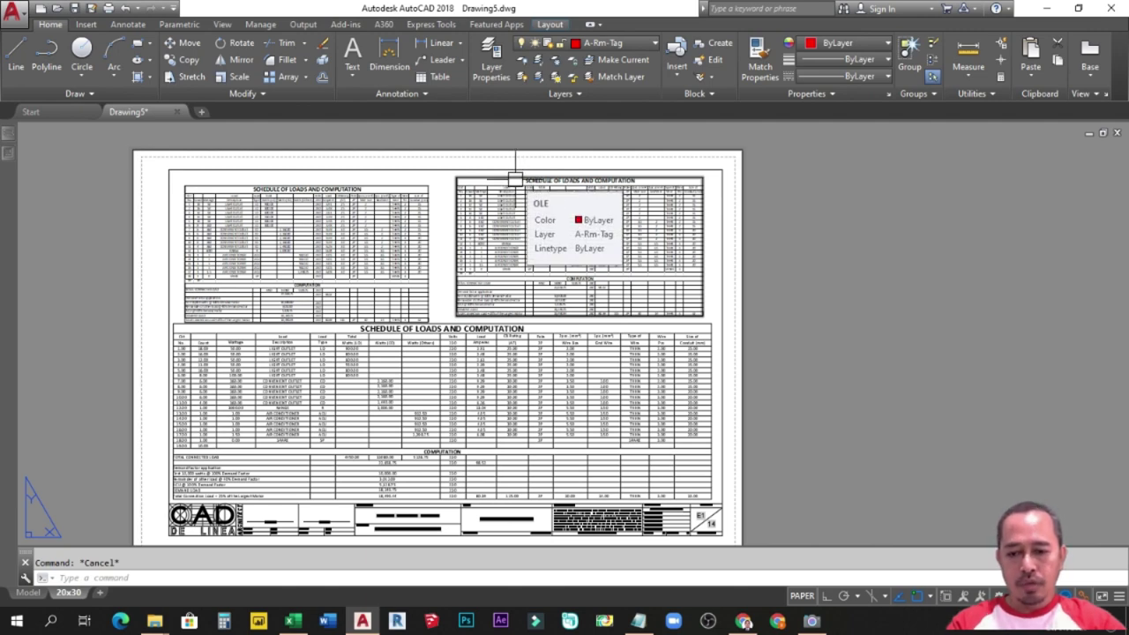
# In Excel, cancel the old copy, copy range A1:Q31 afresh, and return to AutoCAD.
pyautogui.click(292, 621)
pyautogui.click(885, 376)
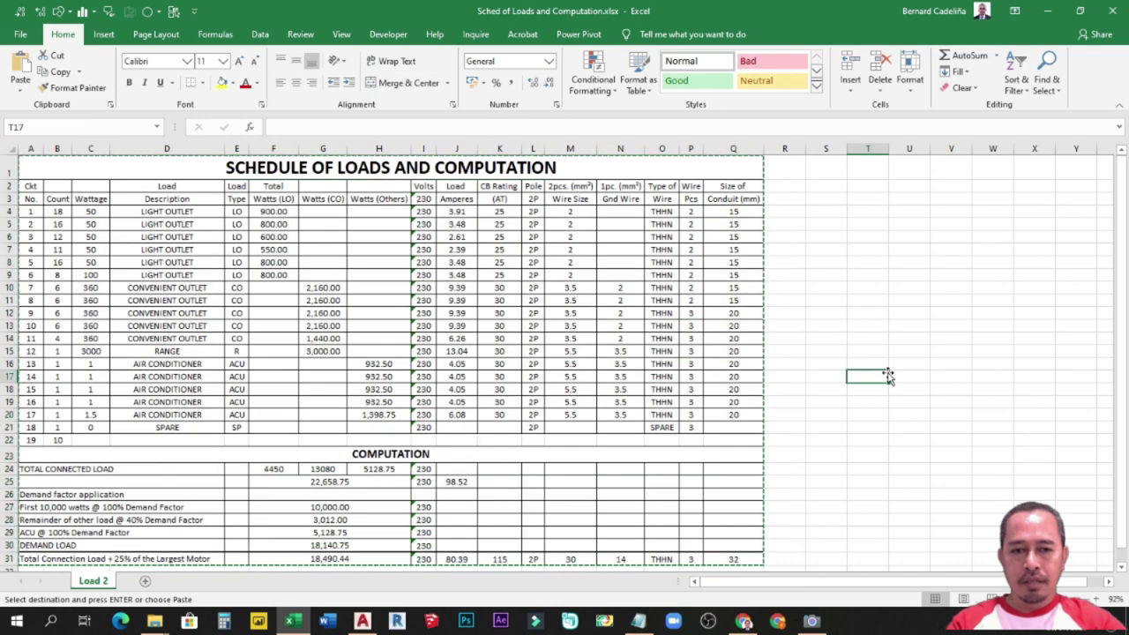
pyautogui.press('Escape')
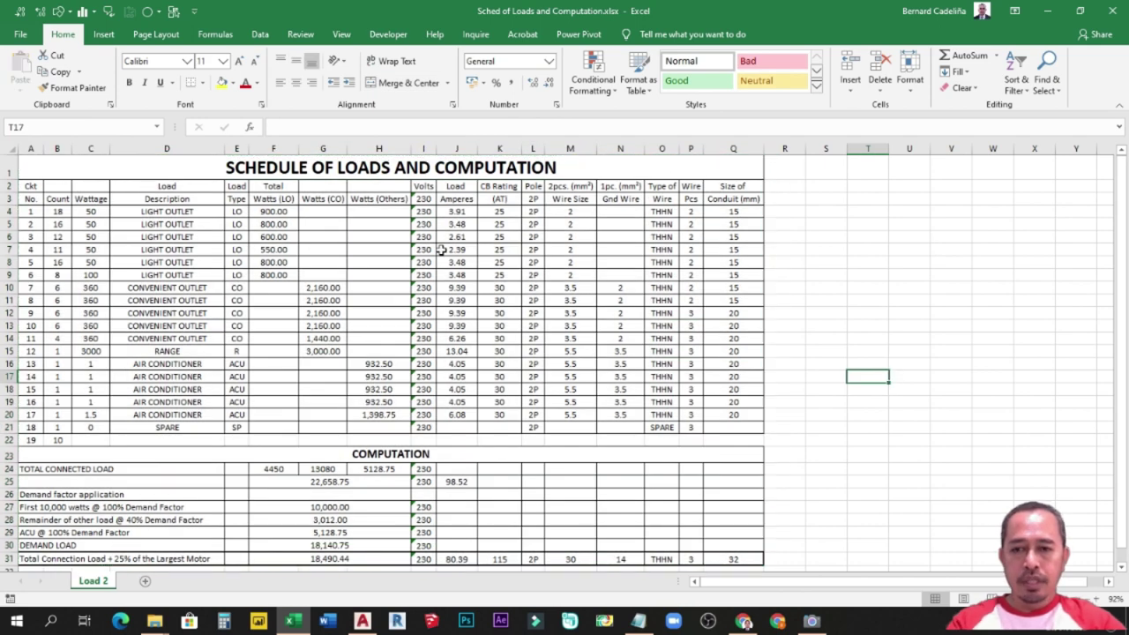
pyautogui.moveTo(29, 164); pyautogui.dragTo(687, 559)
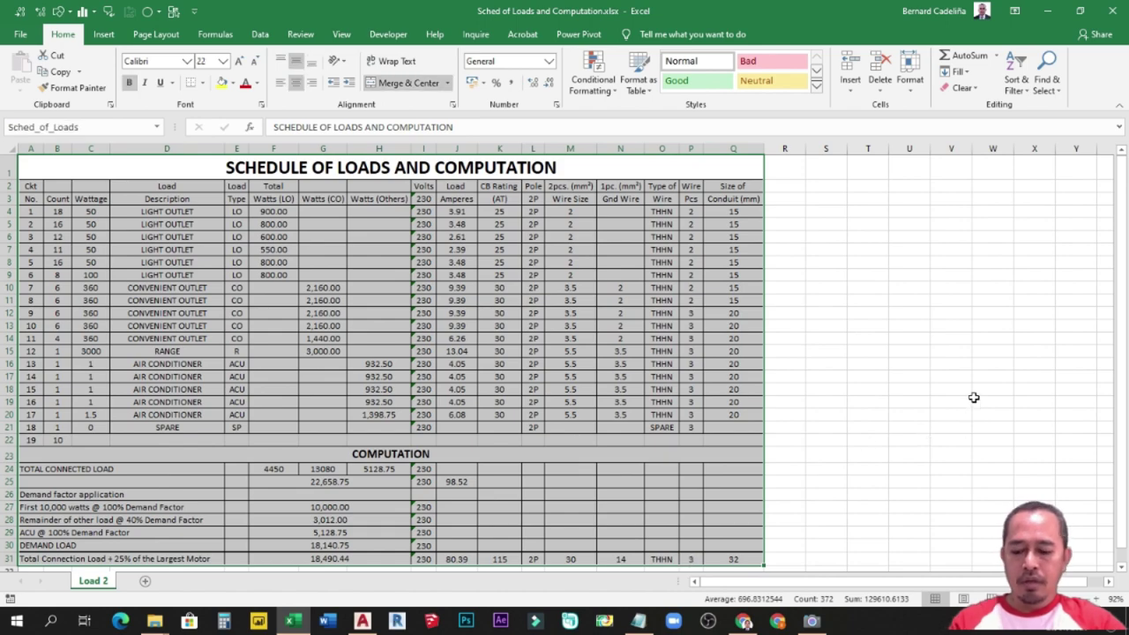
pyautogui.hotkey('ctrl', 'c')
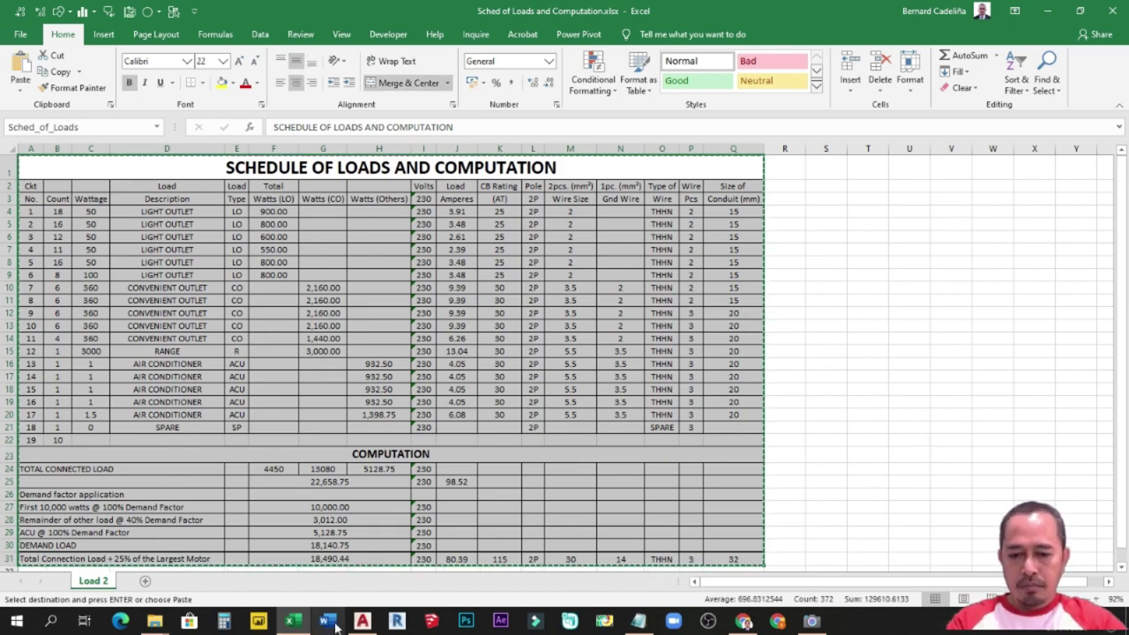
pyautogui.click(362, 621)
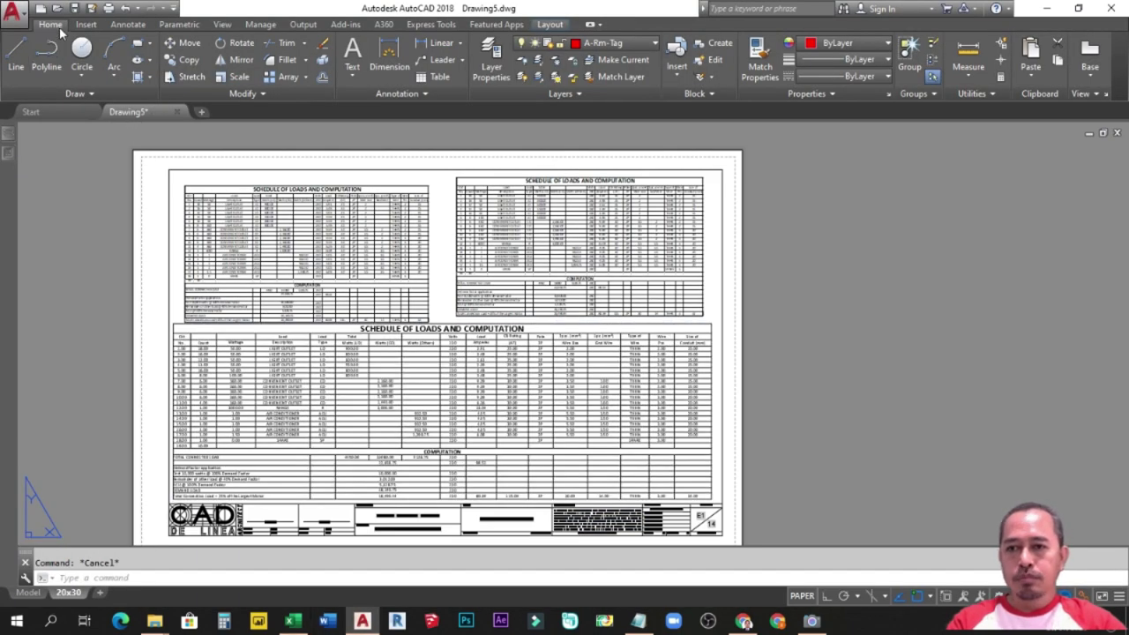
# Paste Special the clipboard as a Paste Link Microsoft Excel Worksheet.
pyautogui.click(1032, 76)
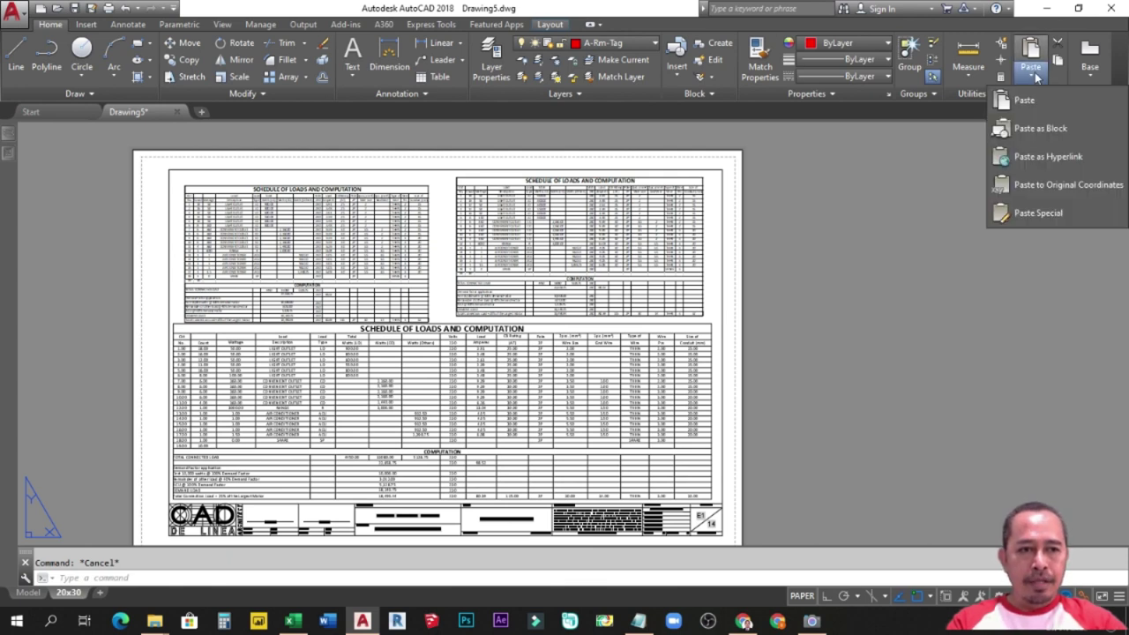
pyautogui.click(1046, 217)
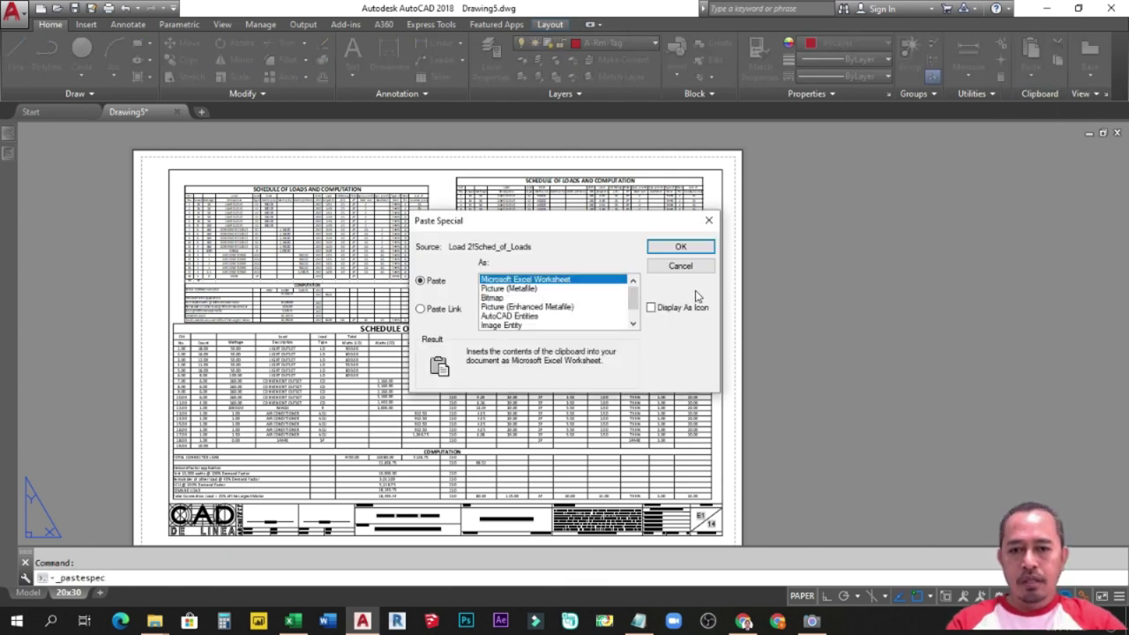
pyautogui.click(421, 309)
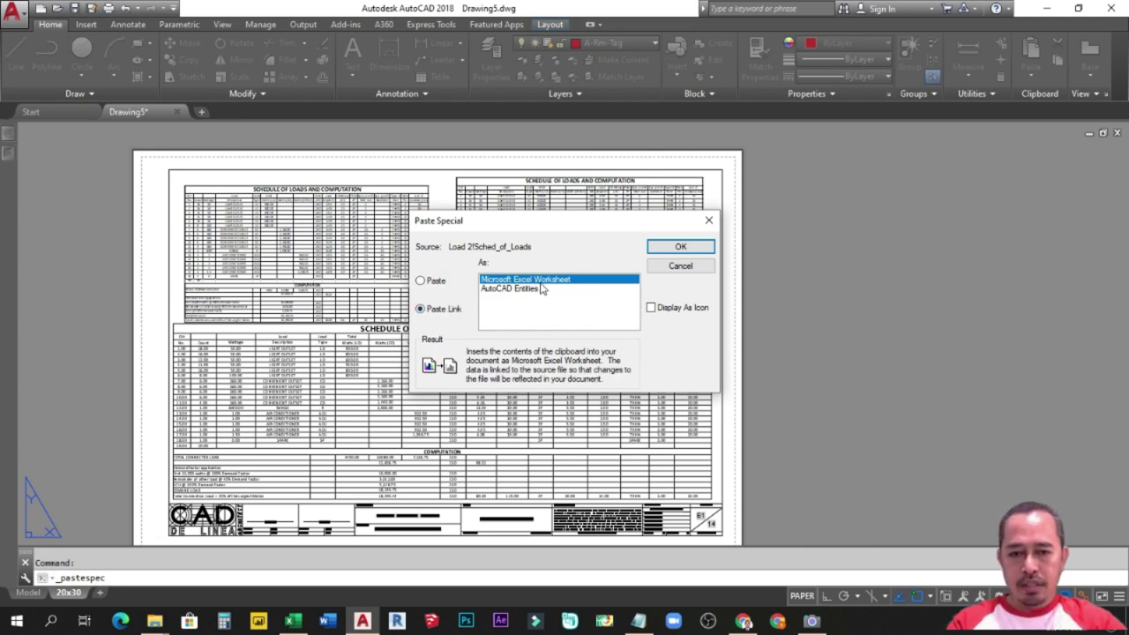
pyautogui.click(680, 247)
# Place the linked Excel schedule outside the sheet border on the right.
pyautogui.scroll(-4, 622, 305)
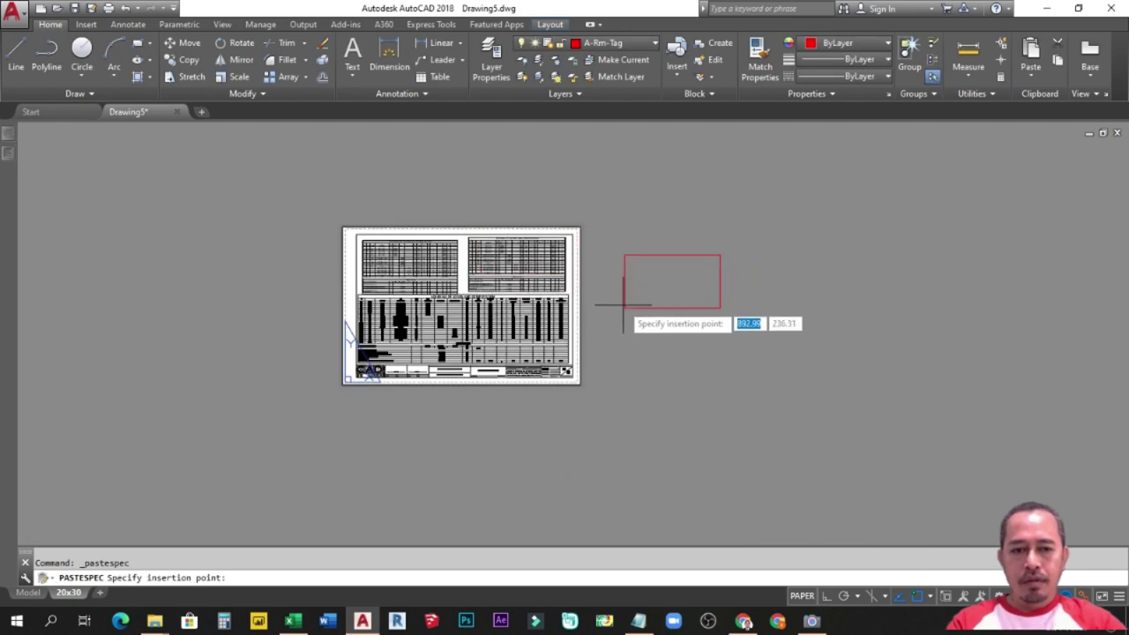
pyautogui.click(610, 299)
pyautogui.scroll(6, 634, 276)
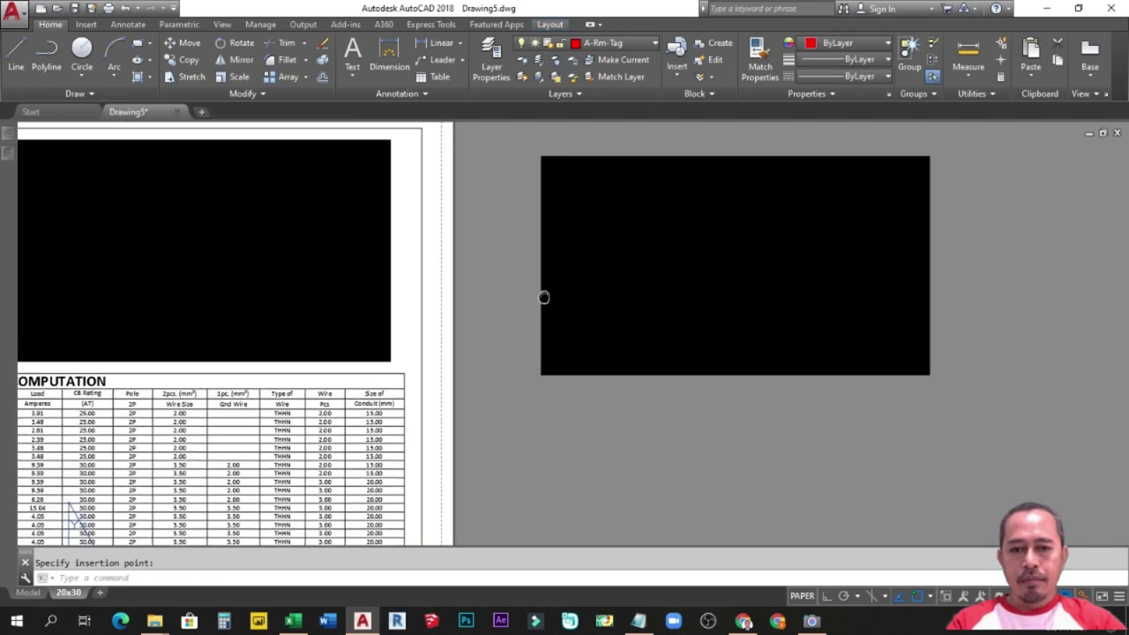
pyautogui.moveTo(544, 297); pyautogui.dragTo(697, 377, button='middle')
# Select the schedule tables on the sheet to compare them with the linked copy.
pyautogui.click(534, 220)
pyautogui.click(738, 237)
pyautogui.press('Escape')
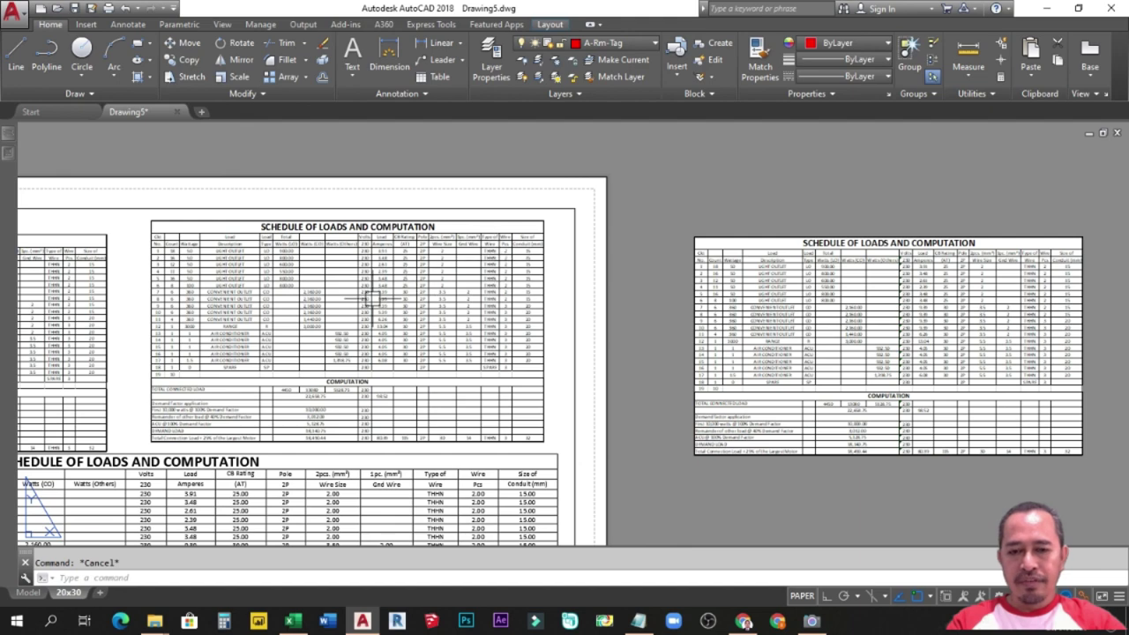
pyautogui.click(530, 222)
pyautogui.scroll(-2, 530, 223)
pyautogui.click(265, 233)
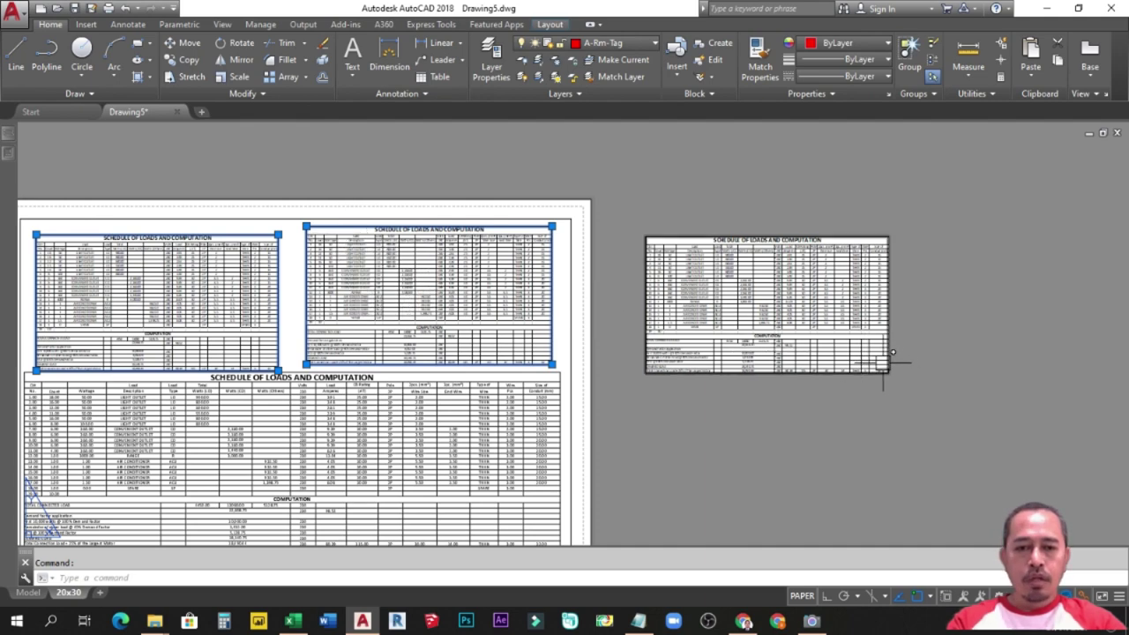
pyautogui.press('Escape')
pyautogui.scroll(2, 716, 299)
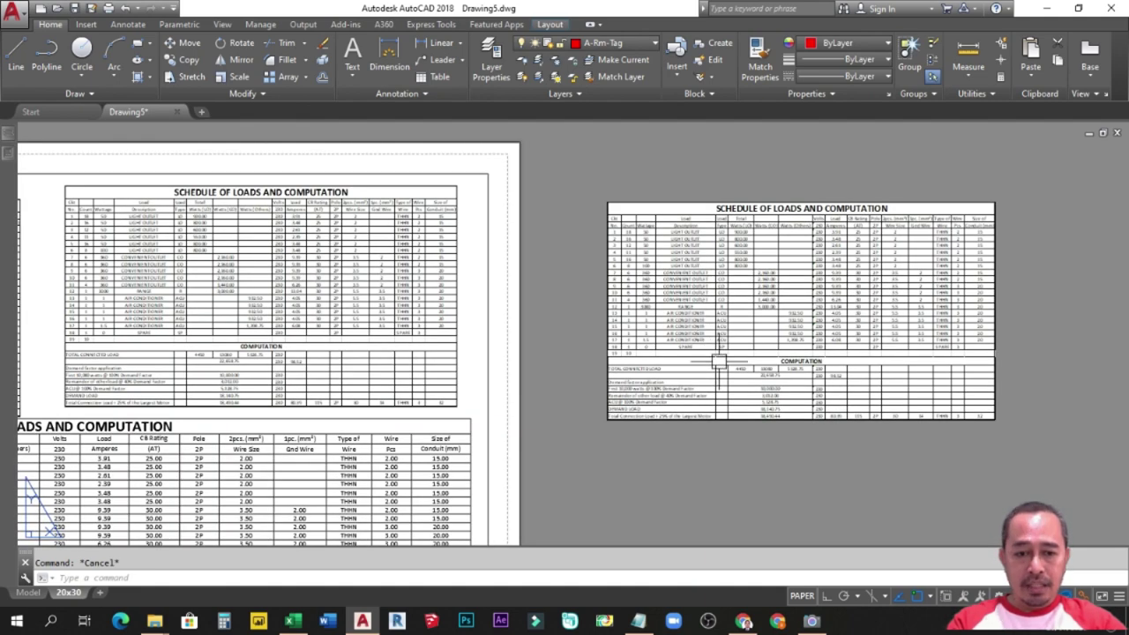
pyautogui.scroll(3, 718, 362)
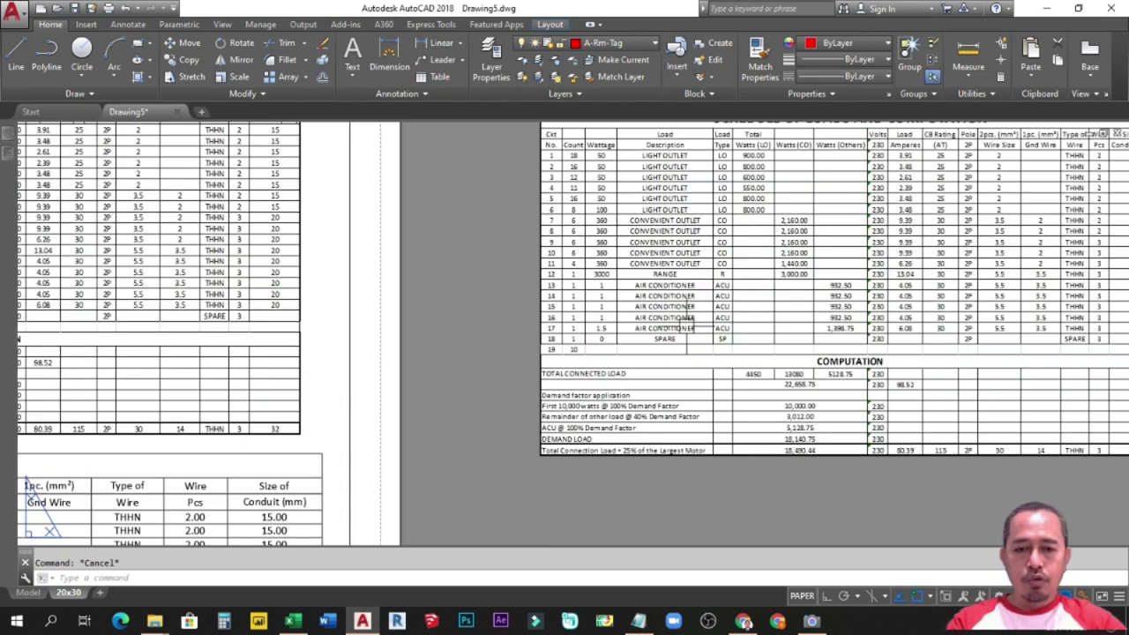
pyautogui.scroll(-2, 692, 317)
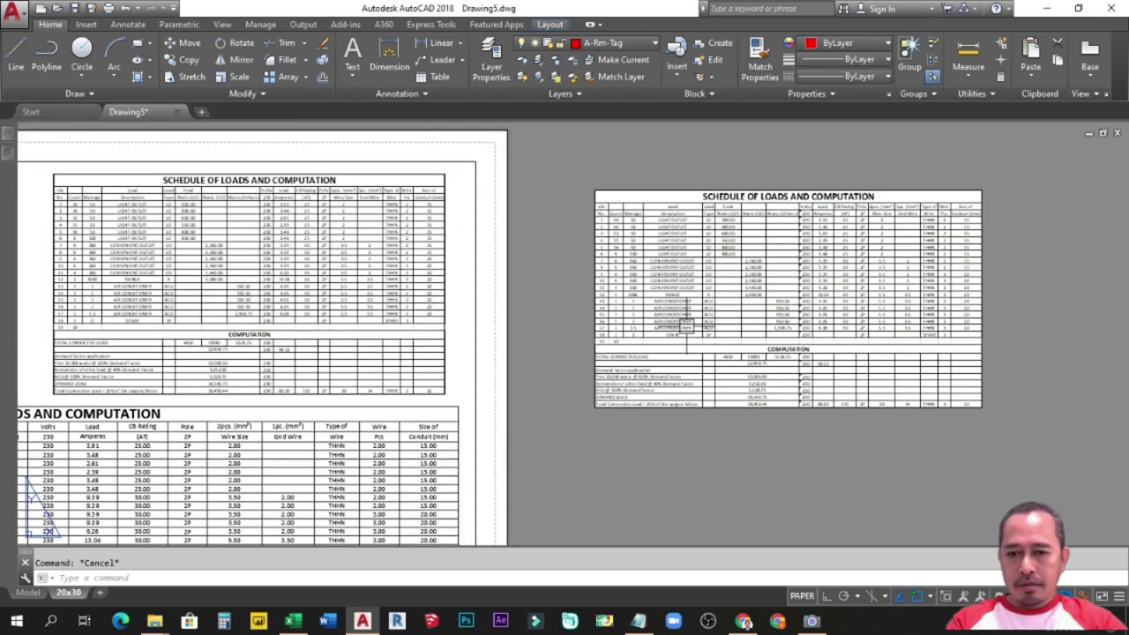
pyautogui.moveTo(517, 391); pyautogui.dragTo(679, 335, button='middle')
# Bring the Excel workbook forward and cancel the pending copy marquee.
pyautogui.click(294, 621)
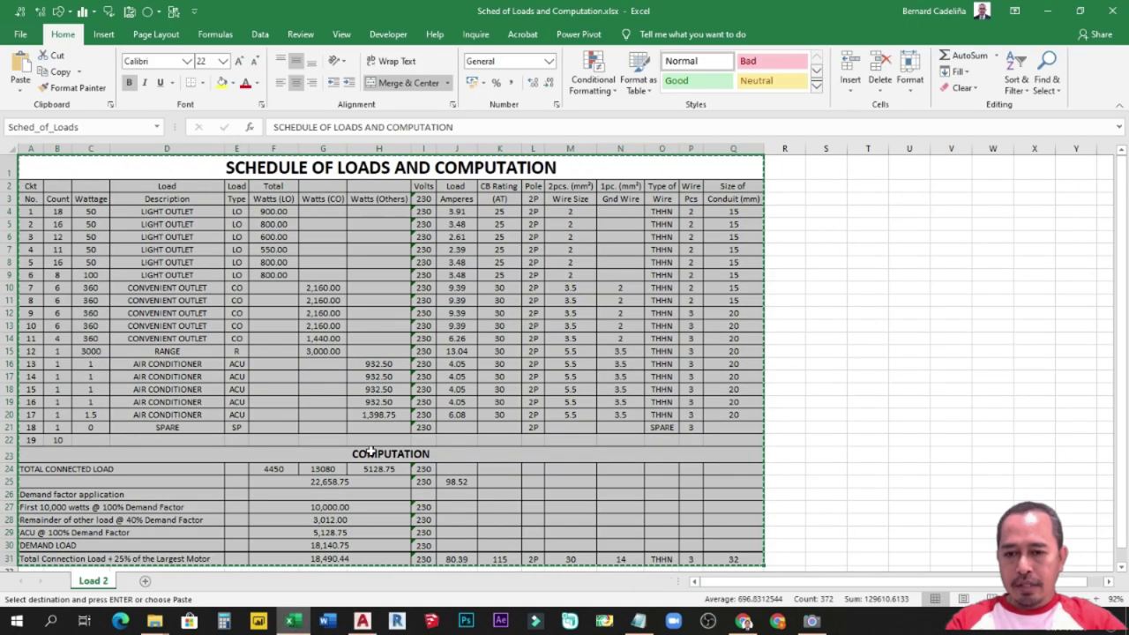
pyautogui.click(878, 426)
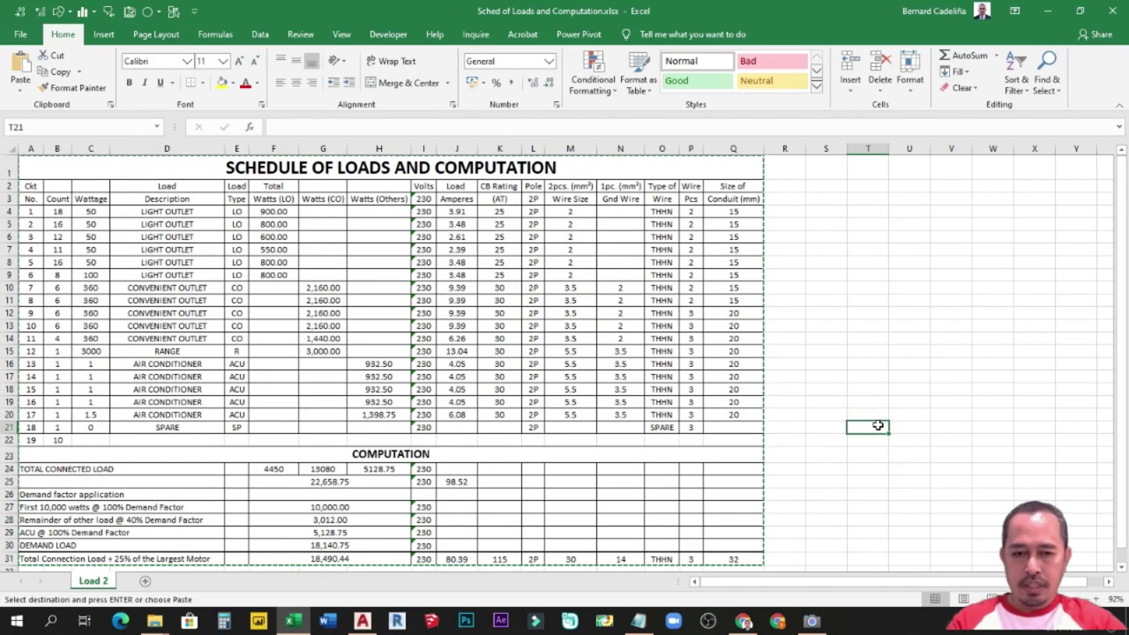
pyautogui.press('Escape')
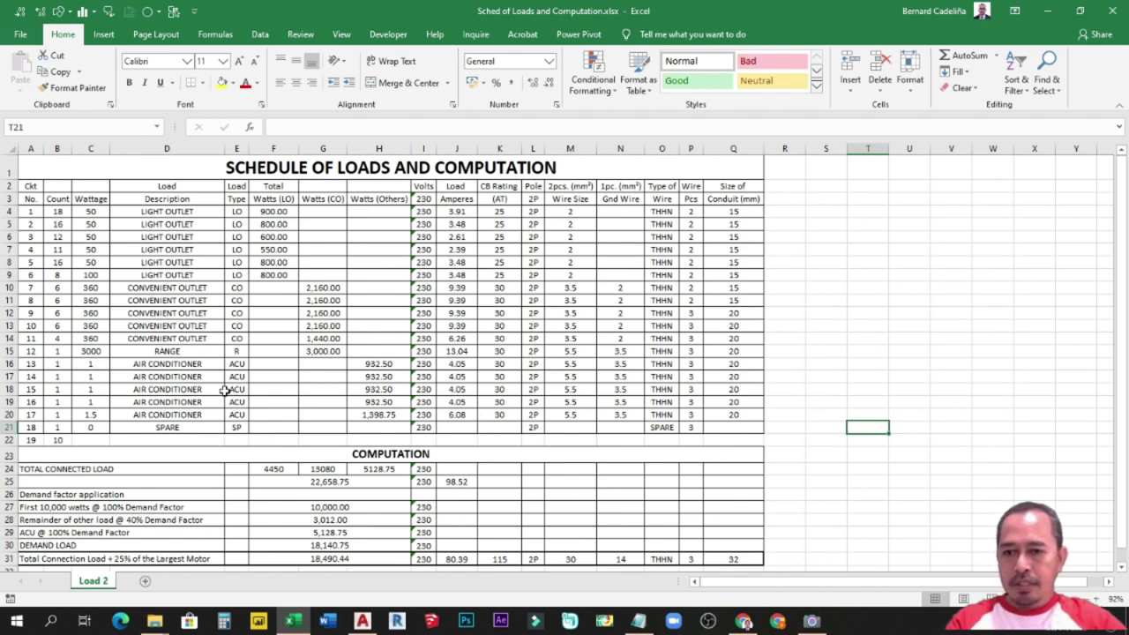
# Clear the circuit 19 entries: 19 in A22 and 10 in B22.
pyautogui.click(29, 440)
pyautogui.write('19')
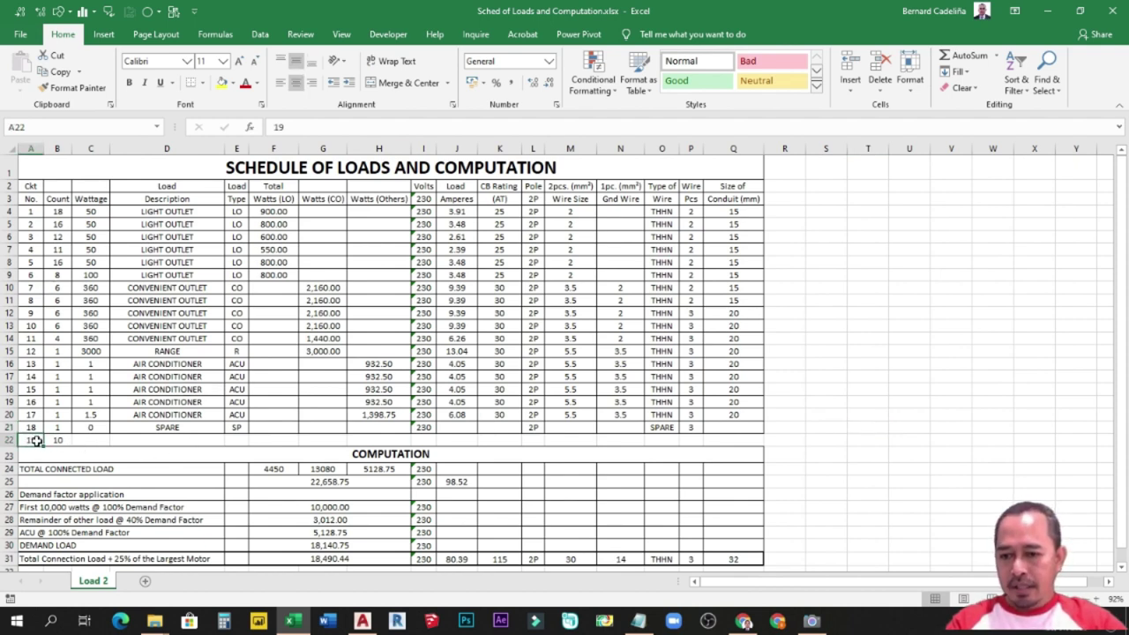
pyautogui.click(57, 440)
pyautogui.write('10')
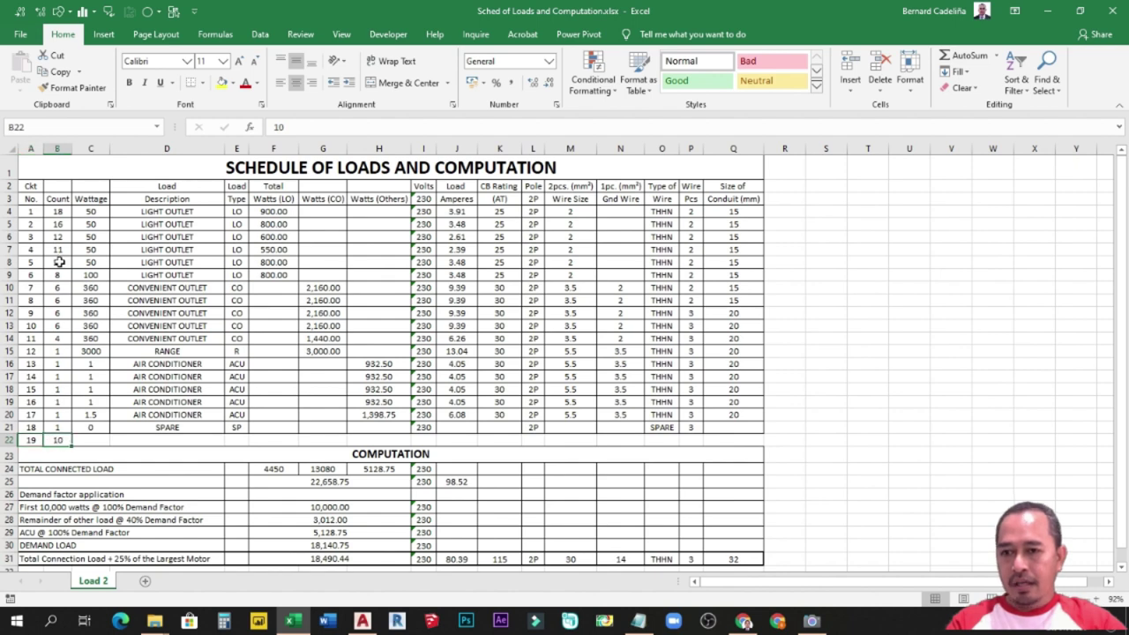
pyautogui.click(128, 459)
pyautogui.click(58, 440)
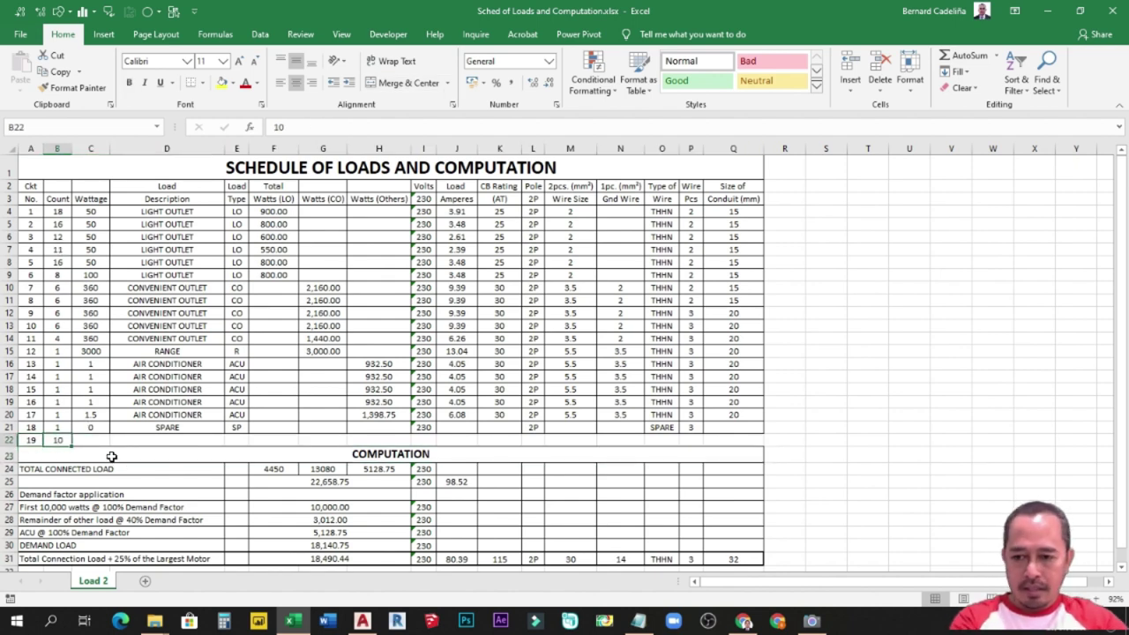
pyautogui.click(31, 441)
pyautogui.click(861, 406)
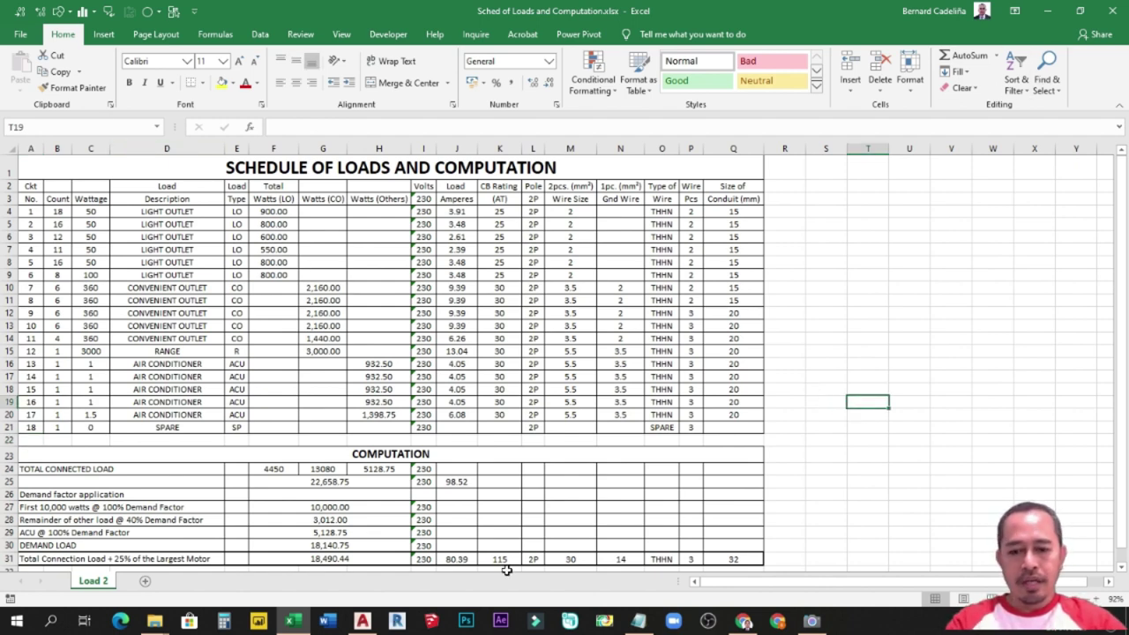
# Zoom and pan the layout to check the linked schedule now ends at circuit 18 SPARE.
pyautogui.click(362, 621)
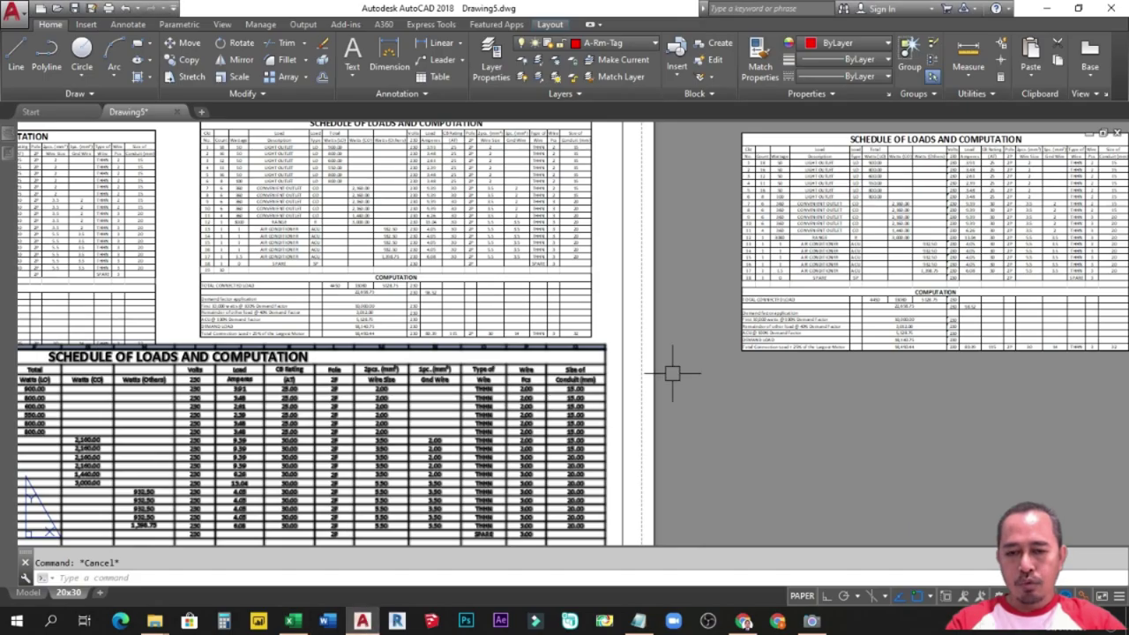
pyautogui.moveTo(367, 356); pyautogui.dragTo(607, 384, button='middle')
pyautogui.scroll(3, 479, 292)
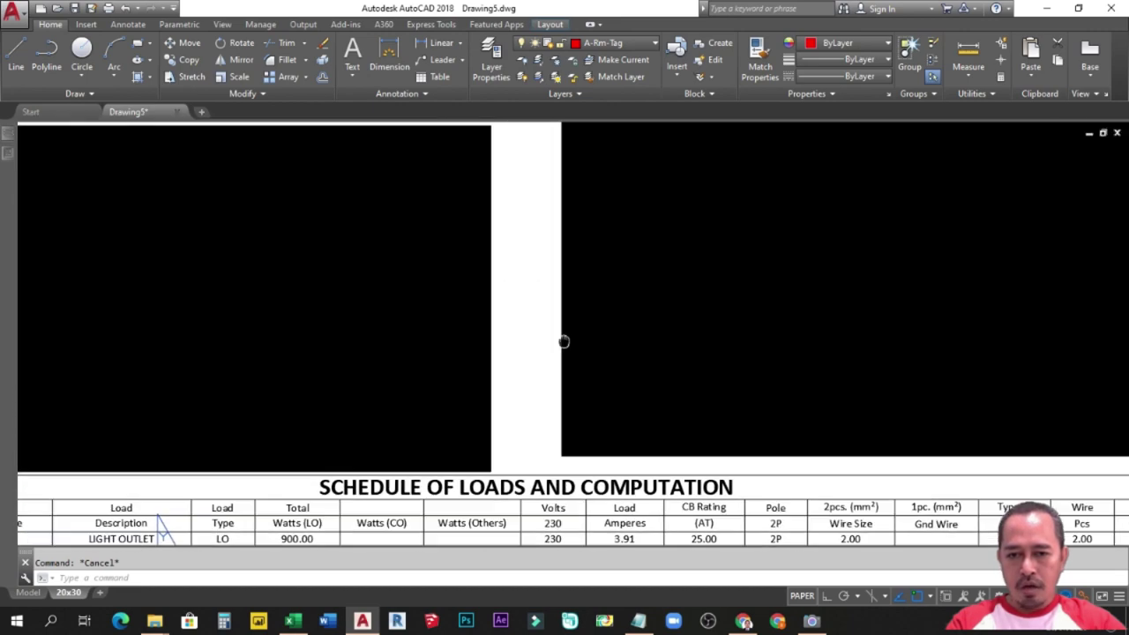
pyautogui.scroll(-3, 554, 303)
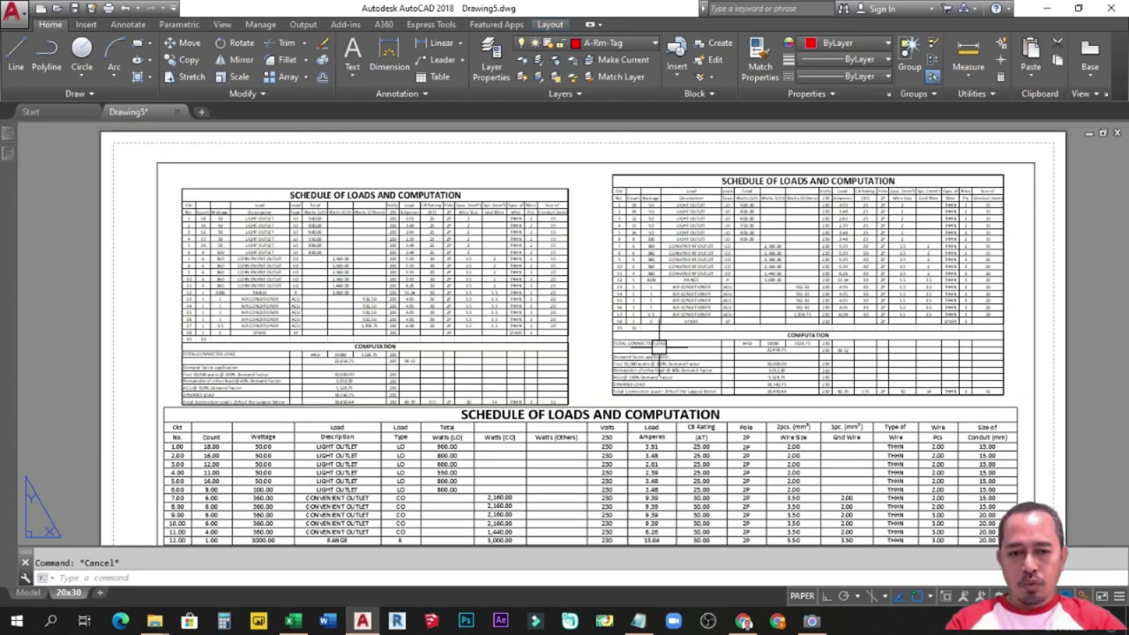
pyautogui.scroll(5, 629, 341)
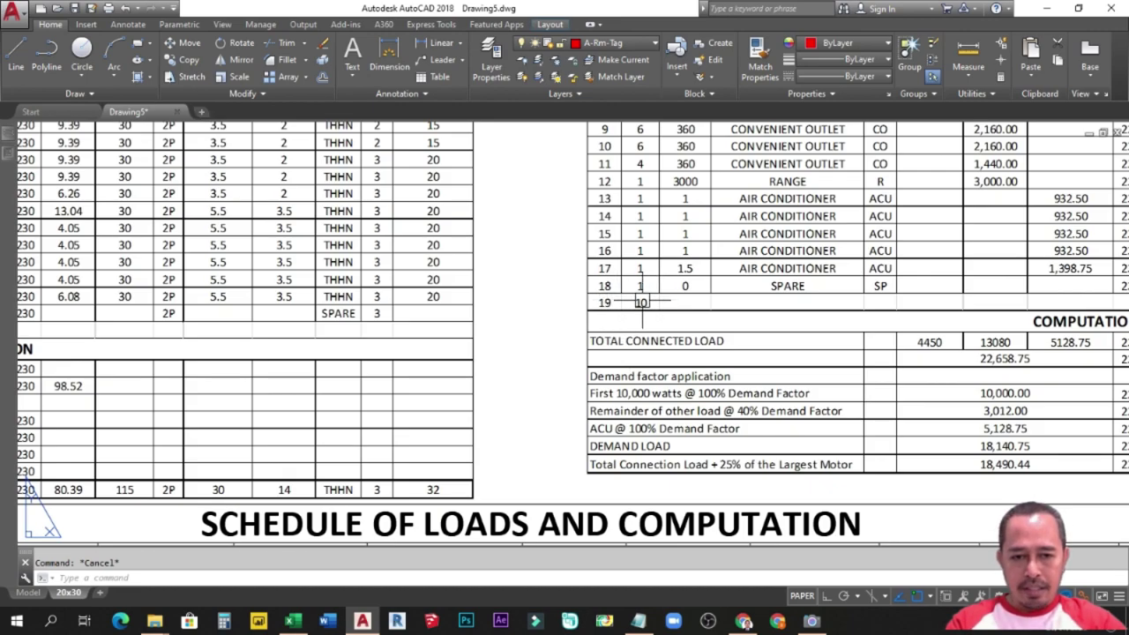
pyautogui.scroll(-3, 750, 322)
pyautogui.scroll(3, 346, 333)
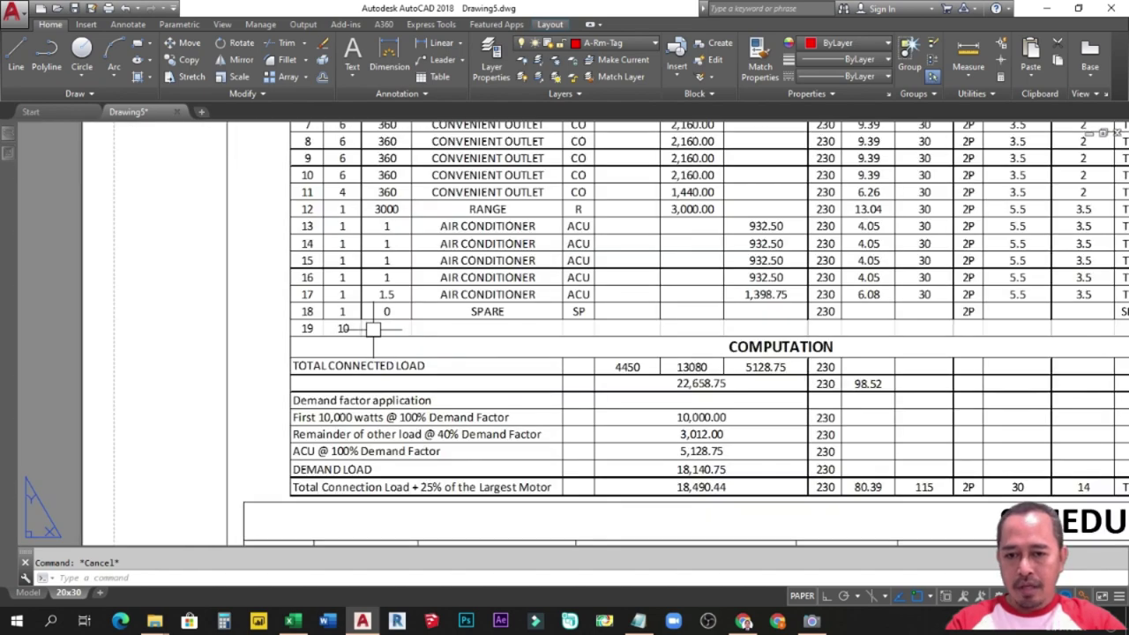
pyautogui.scroll(-5, 161, 332)
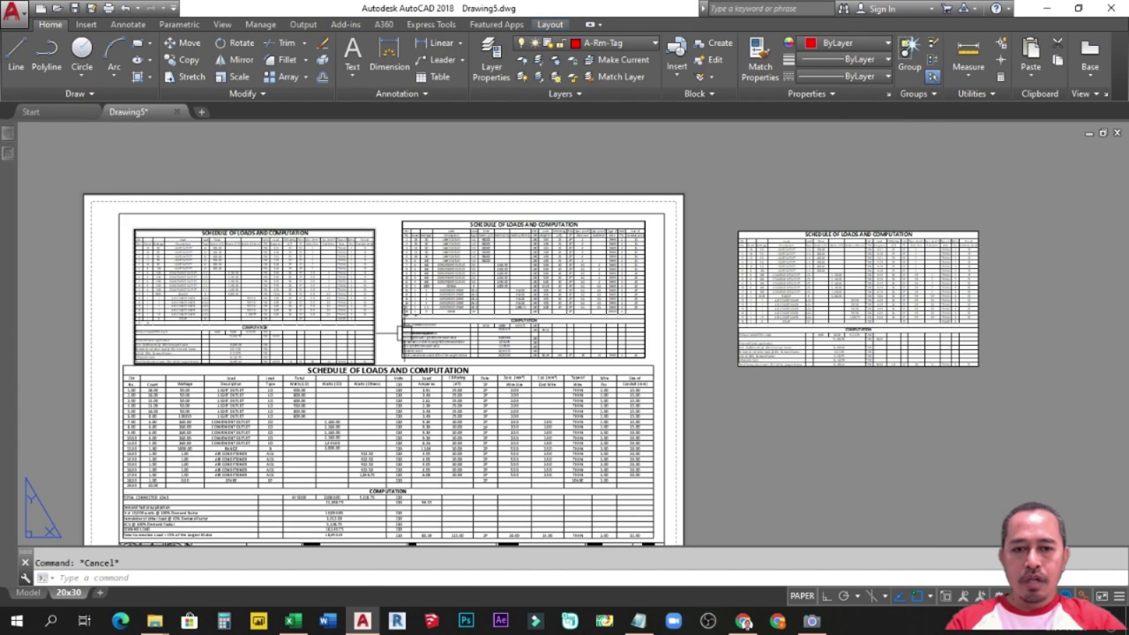
pyautogui.scroll(2, 342, 348)
pyautogui.scroll(4, 342, 347)
pyautogui.scroll(2, 463, 242)
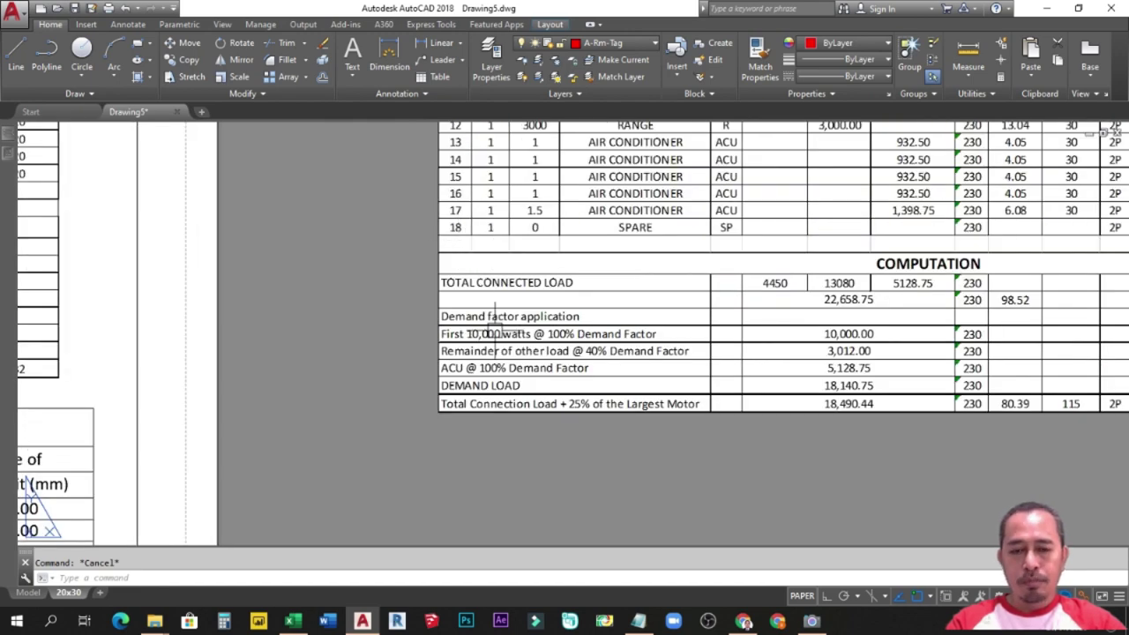
pyautogui.scroll(-2, 493, 329)
pyautogui.scroll(-3, 523, 336)
pyautogui.moveTo(523, 336); pyautogui.dragTo(521, 338, button='middle')
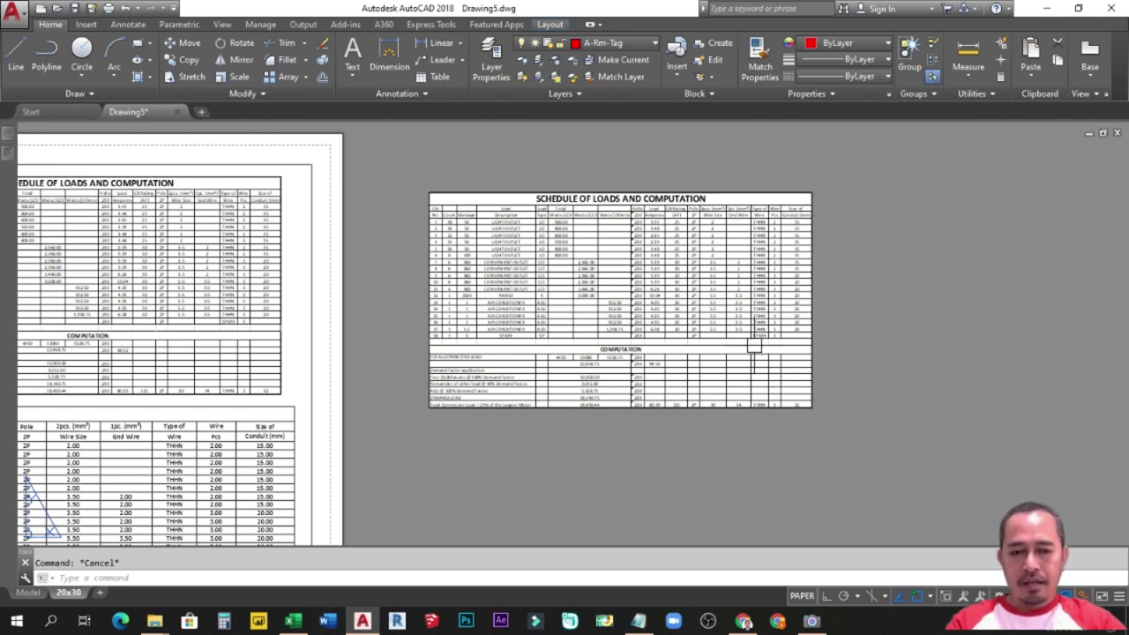
pyautogui.scroll(-1, 678, 261)
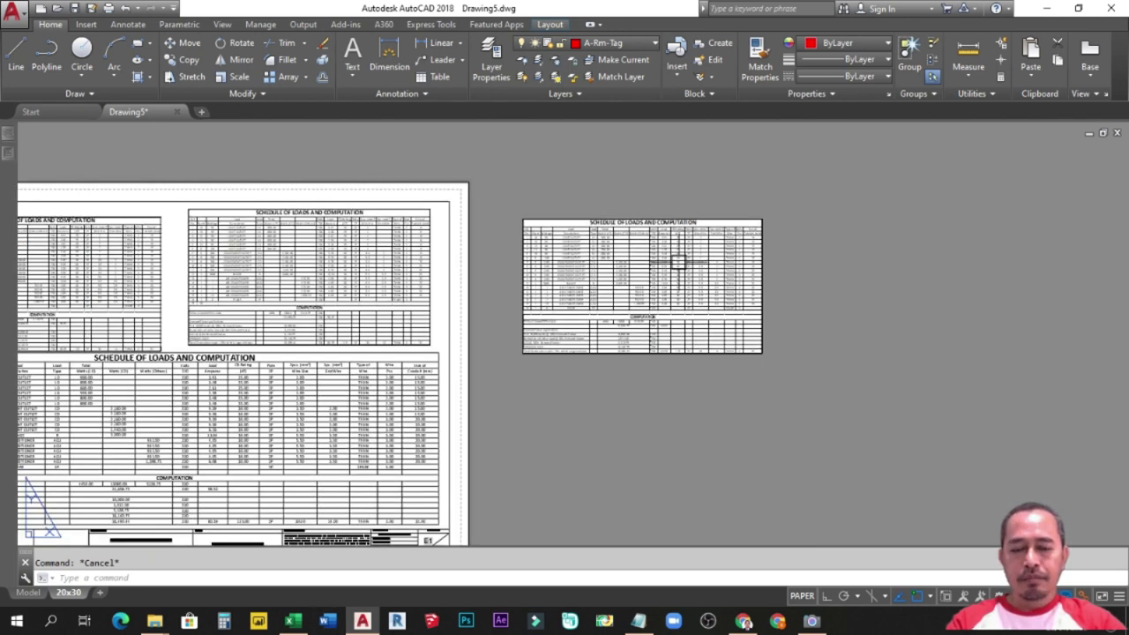
pyautogui.moveTo(521, 368); pyautogui.dragTo(667, 309, button='middle')
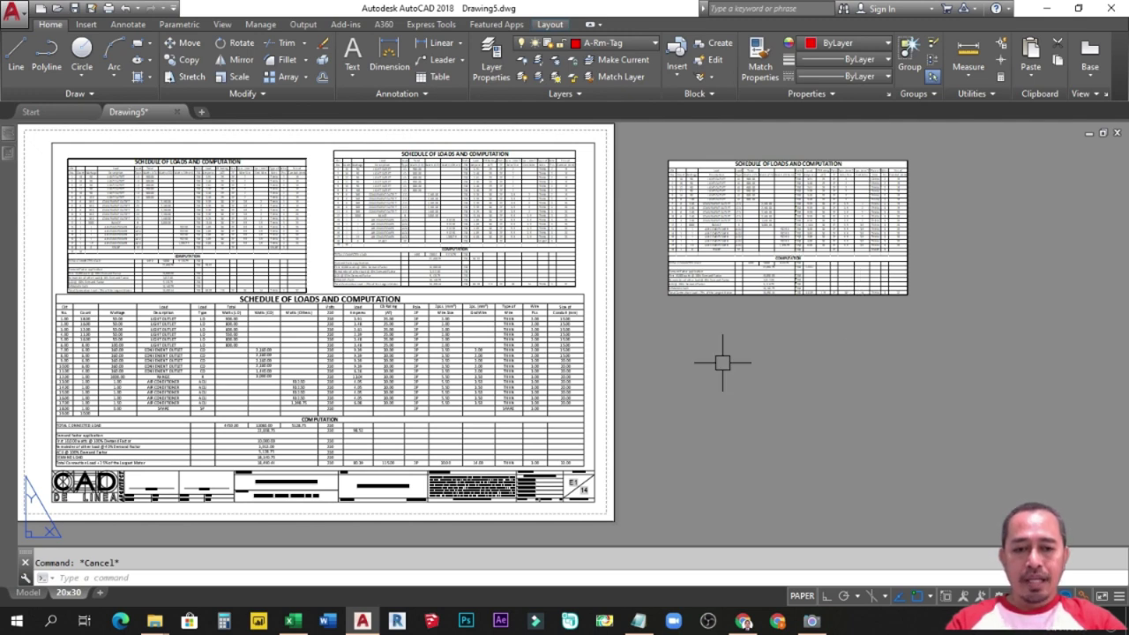
pyautogui.click(412, 293)
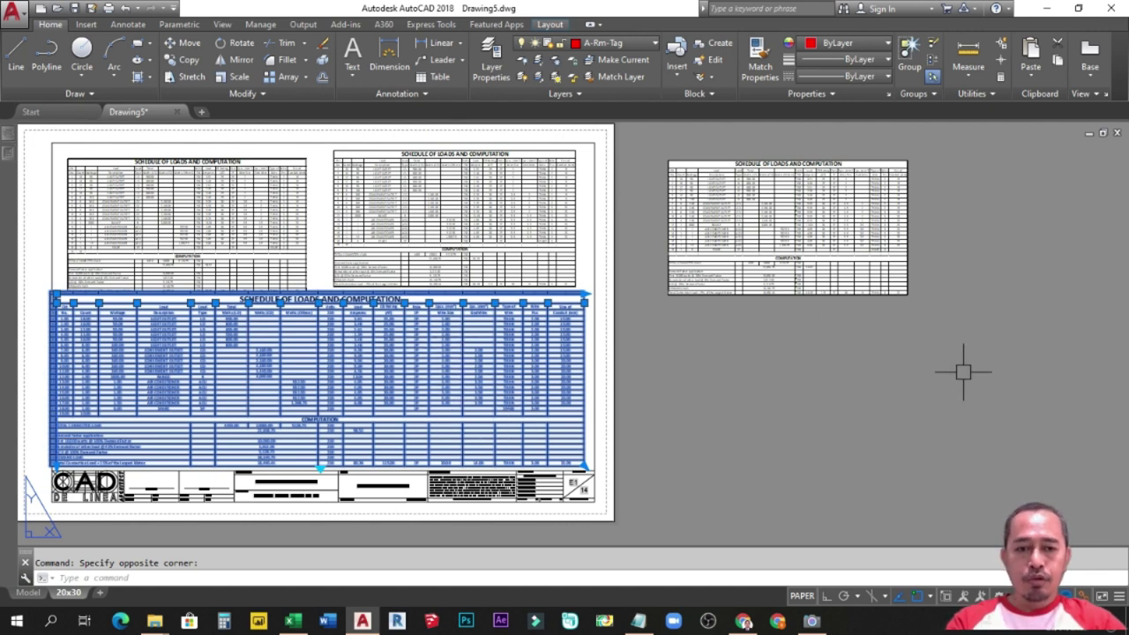
pyautogui.press('Escape')
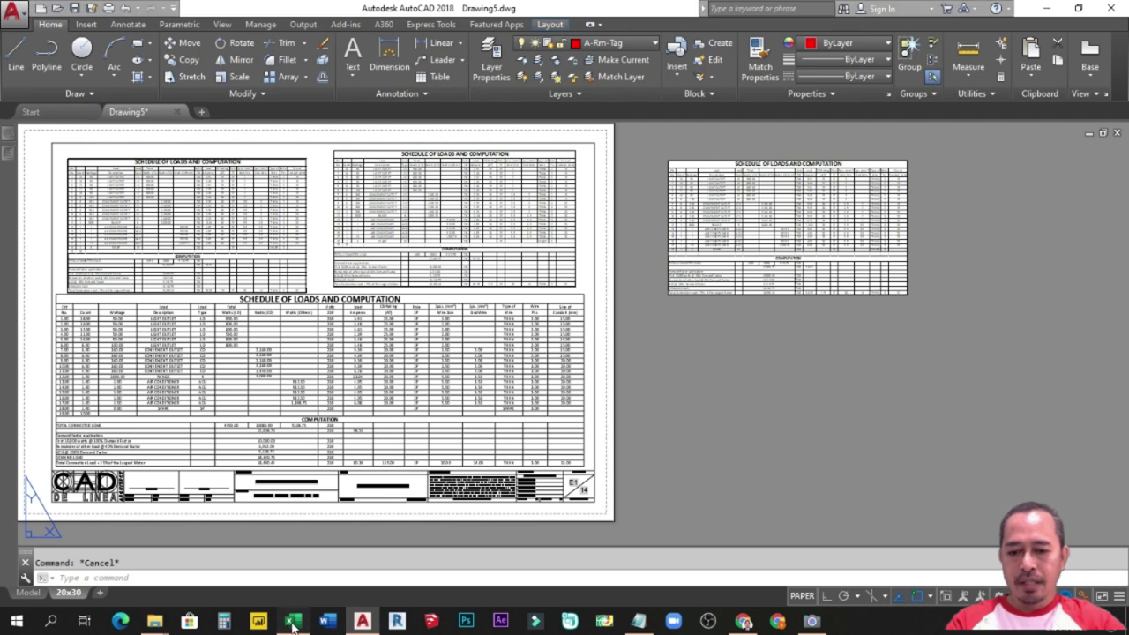
# Copy Excel range A1:Q31 to the clipboard and return to the AutoCAD Drawing5 layout.
pyautogui.click(293, 621)
pyautogui.click(860, 337)
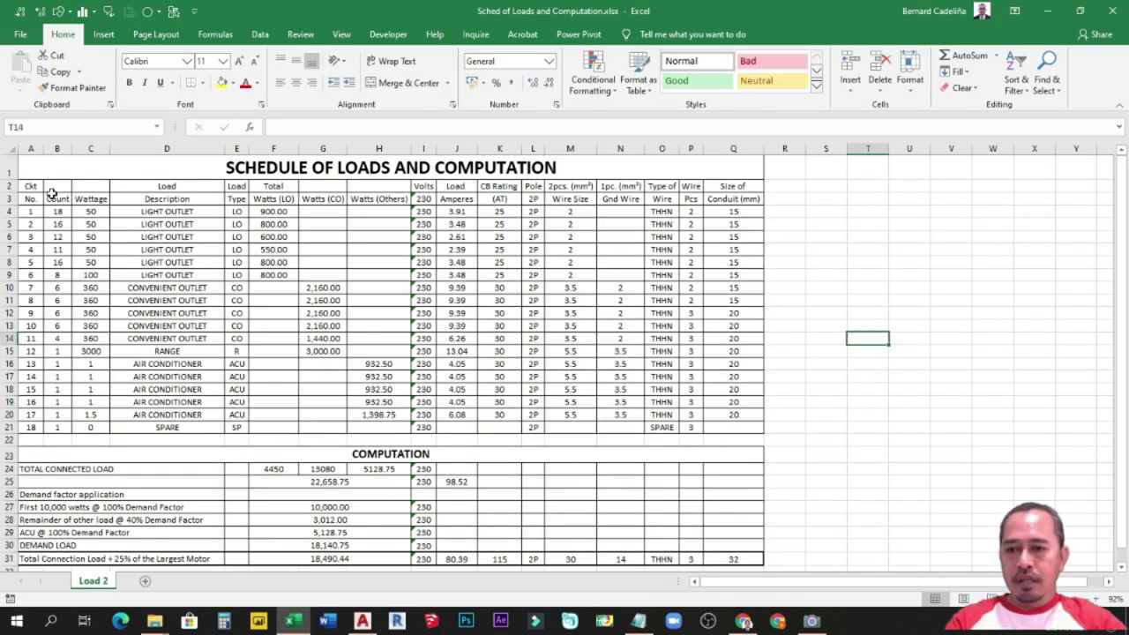
pyautogui.moveTo(30, 166); pyautogui.dragTo(705, 559)
pyautogui.hotkey('ctrl', 'c')
pyautogui.hotkey('alt', 'Tab')
pyautogui.click(874, 287)
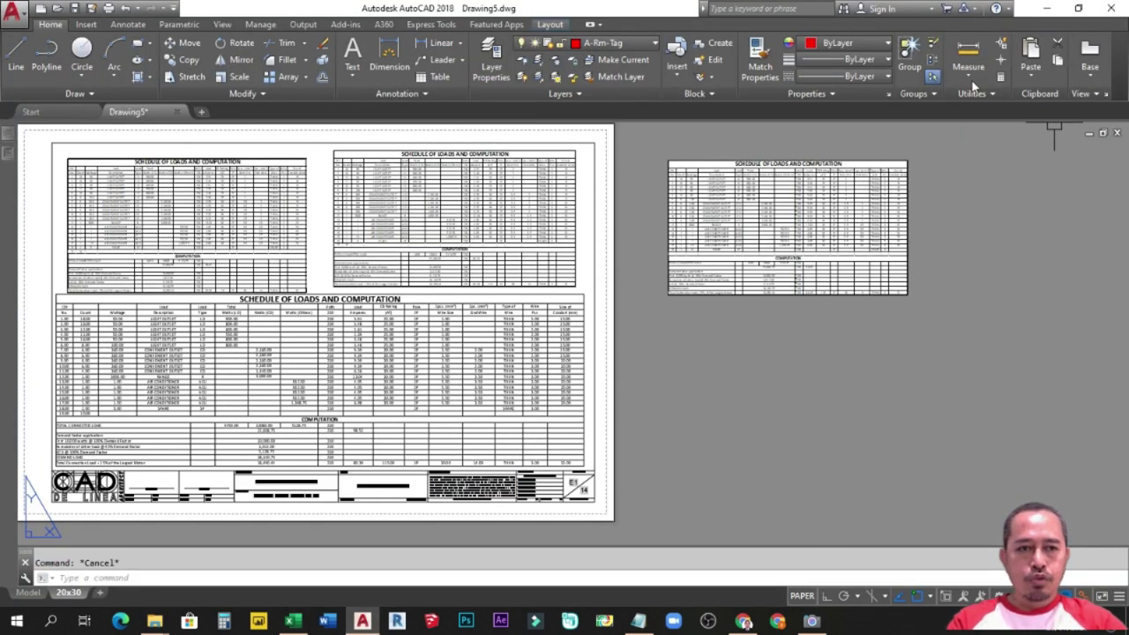
# Paste Special the copied schedule as a Paste Link of AutoCAD Entities, placed below the existing table.
pyautogui.click(1031, 69)
pyautogui.click(1049, 210)
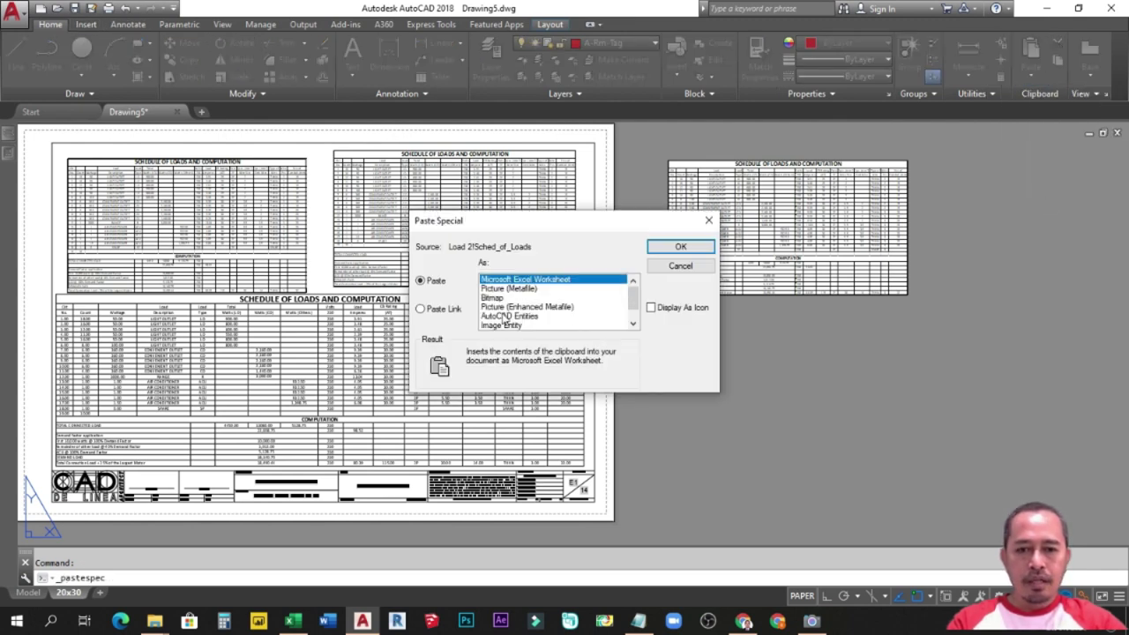
pyautogui.click(421, 310)
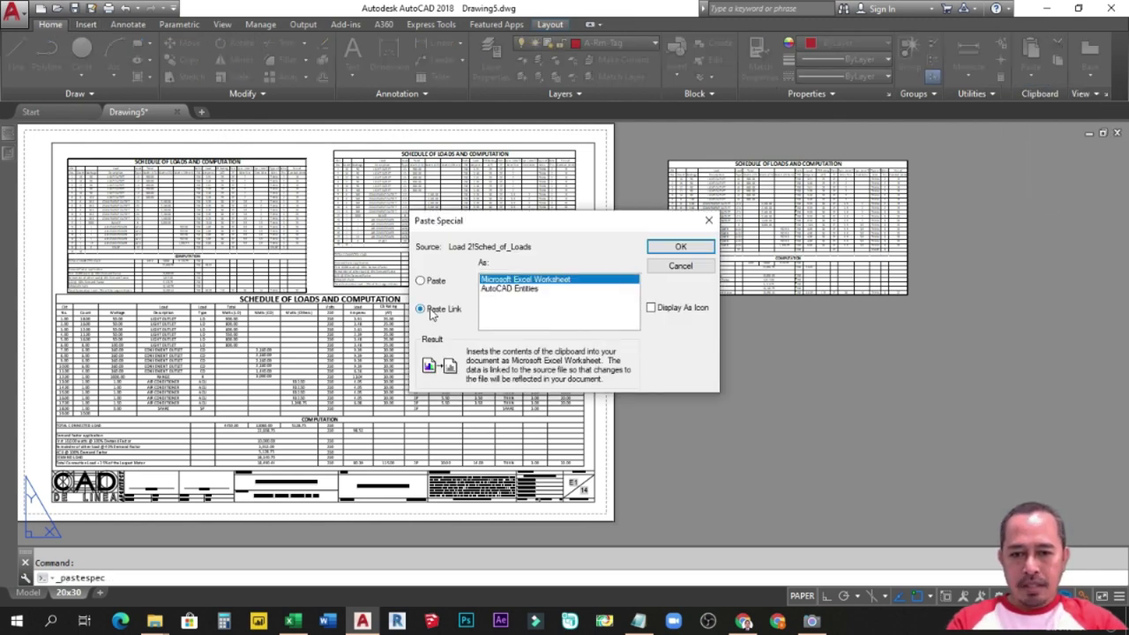
pyautogui.click(499, 290)
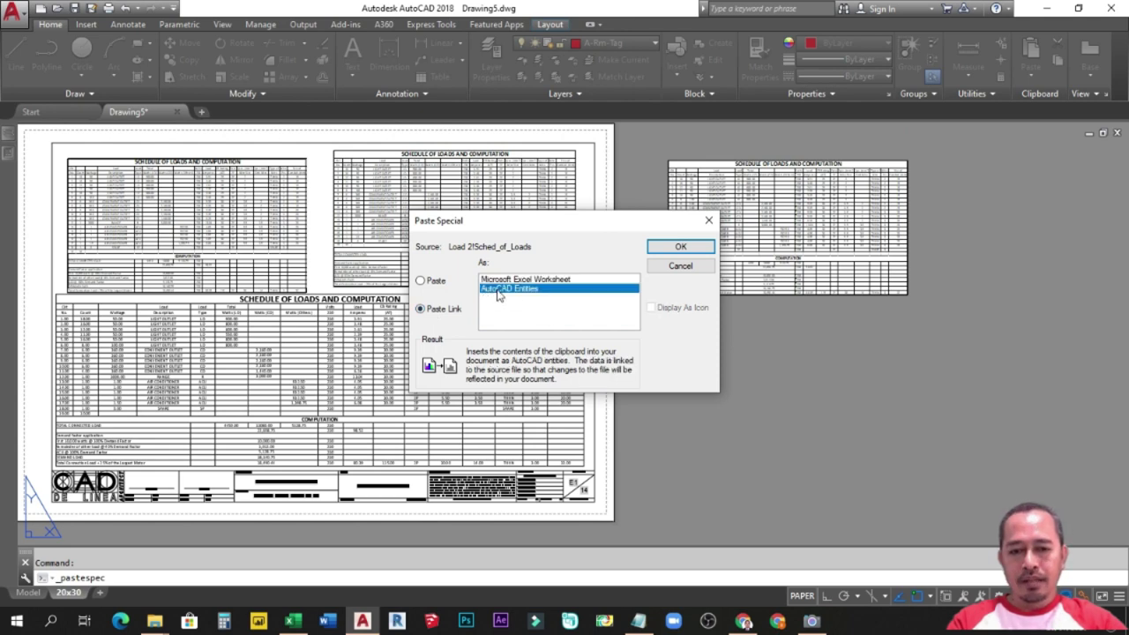
pyautogui.click(680, 246)
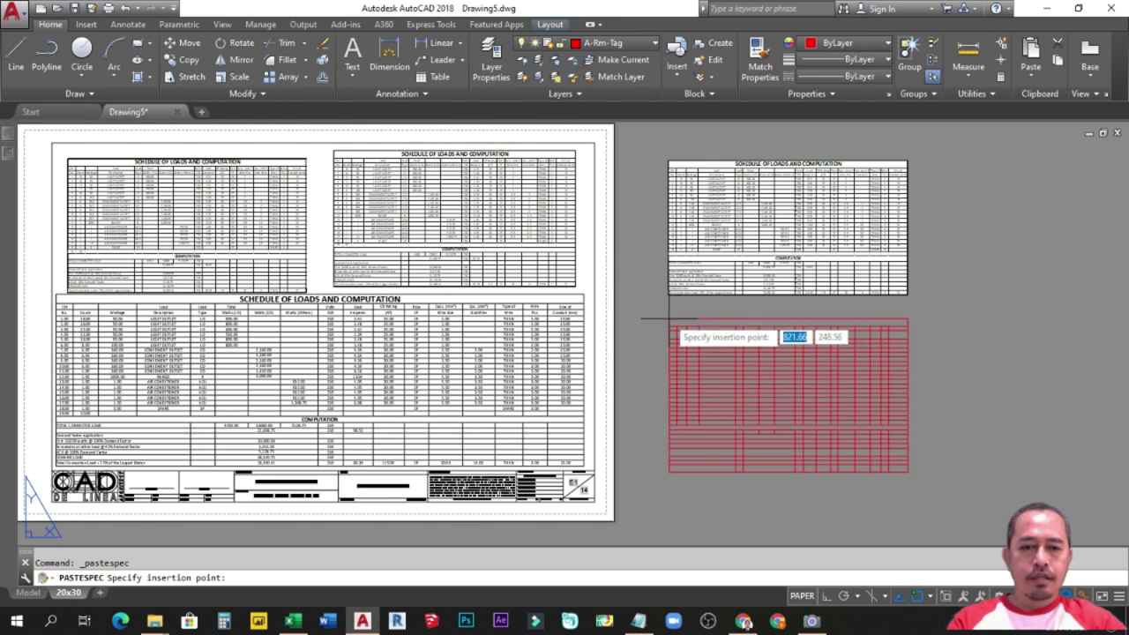
pyautogui.click(668, 317)
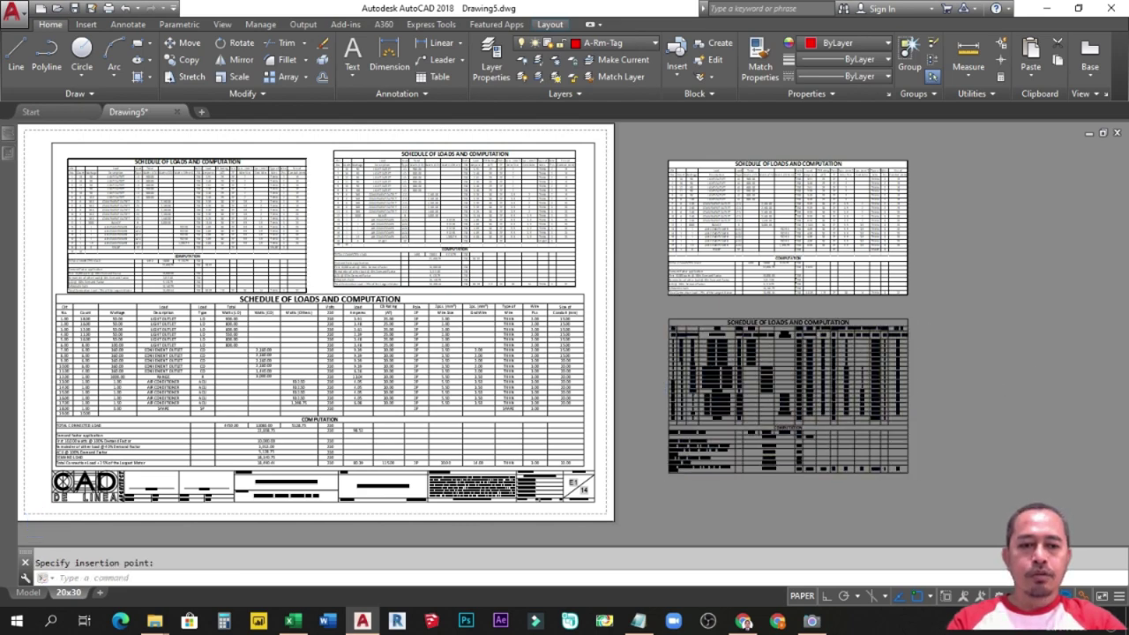
# Pan to the new copy and select the newly pasted schedule table.
pyautogui.scroll(5, 1002, 369)
pyautogui.moveTo(996, 373); pyautogui.dragTo(924, 336, button='middle')
pyautogui.scroll(-3, 927, 327)
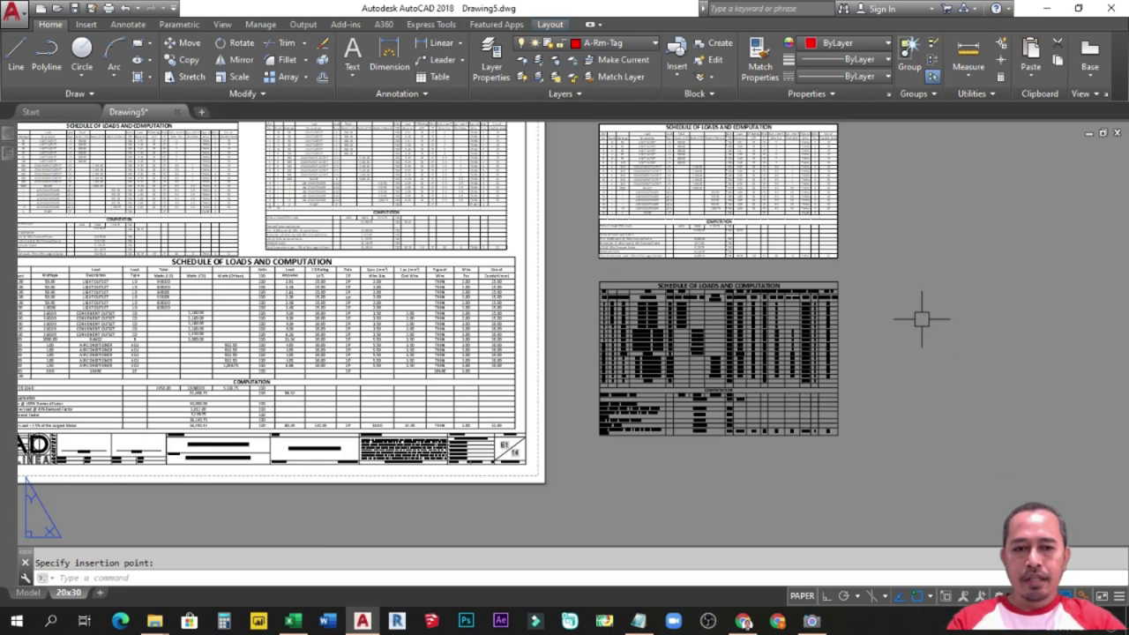
pyautogui.scroll(4, 511, 291)
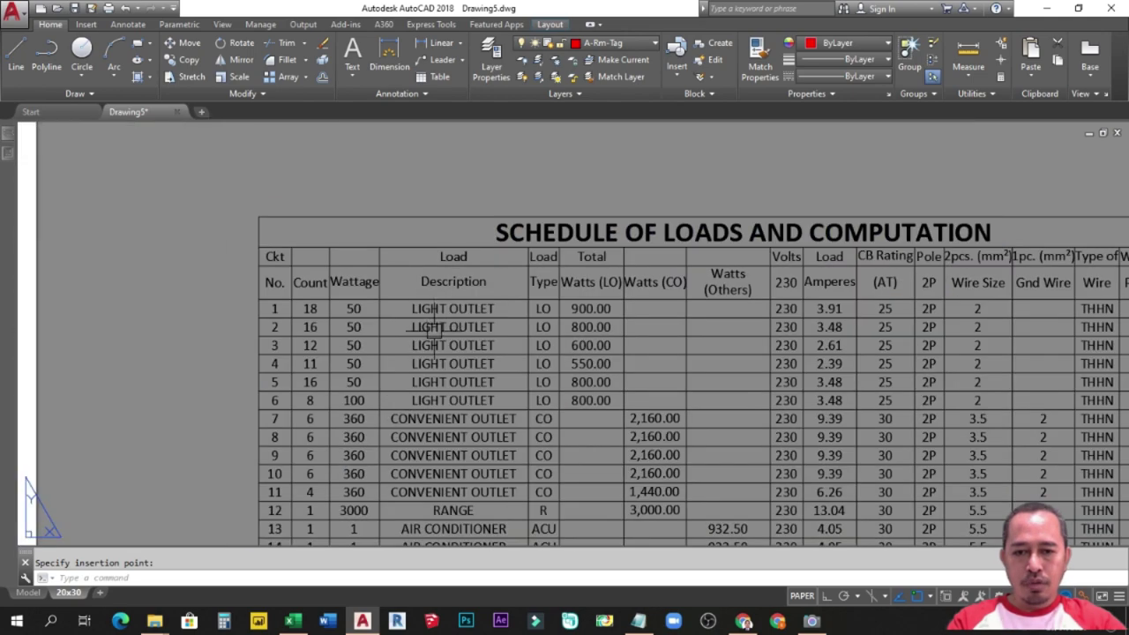
pyautogui.scroll(-4, 430, 390)
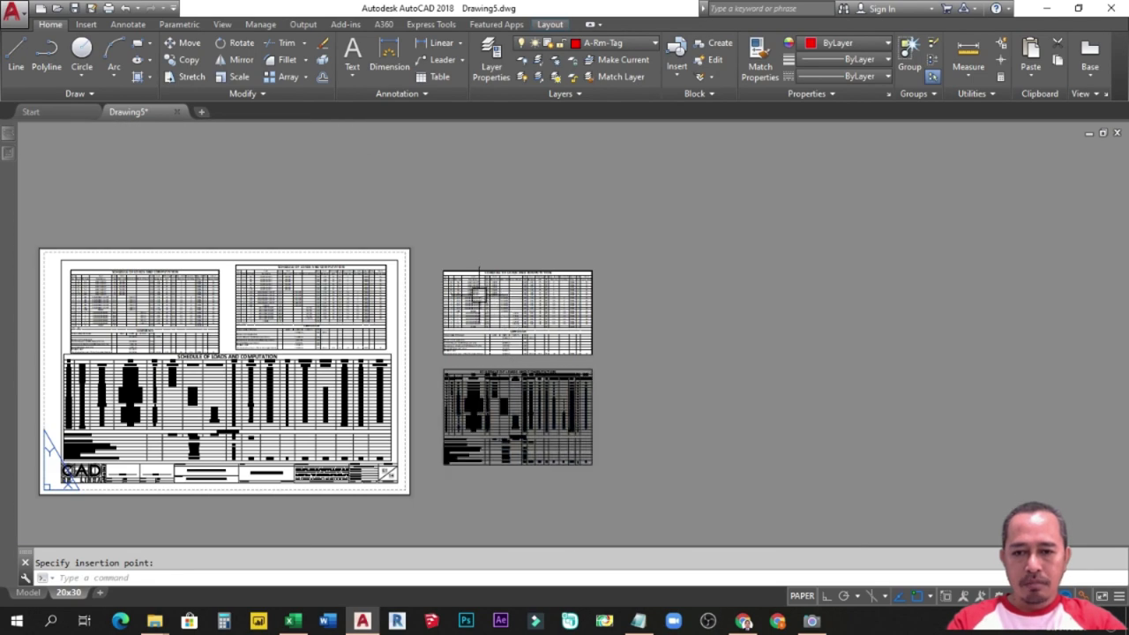
pyautogui.scroll(4, 478, 294)
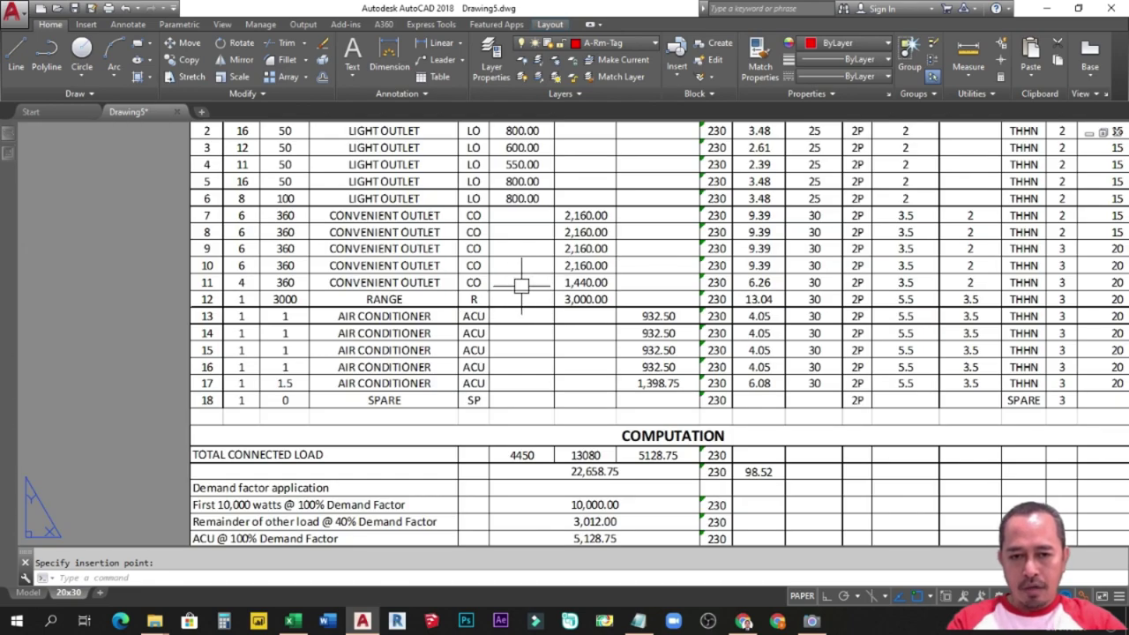
pyautogui.scroll(-4, 522, 284)
pyautogui.moveTo(530, 377); pyautogui.dragTo(530, 256, button='middle')
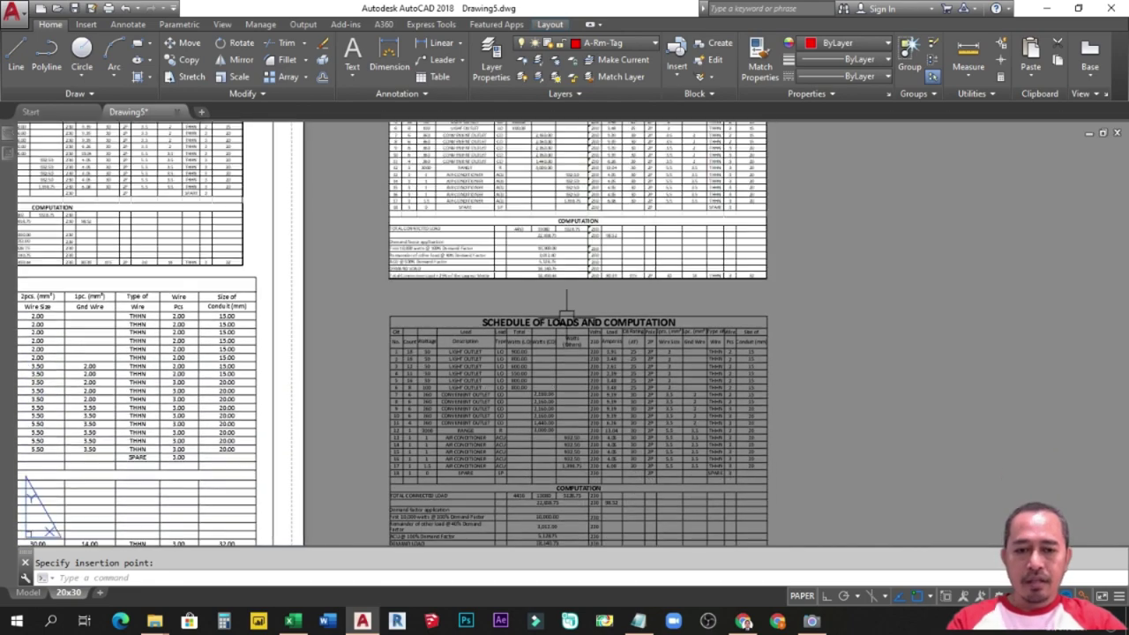
pyautogui.click(789, 315)
pyautogui.click(617, 344)
# Try stretching the pasted table by its top-right and bottom-right corners, then cancel.
pyautogui.scroll(8, 393, 329)
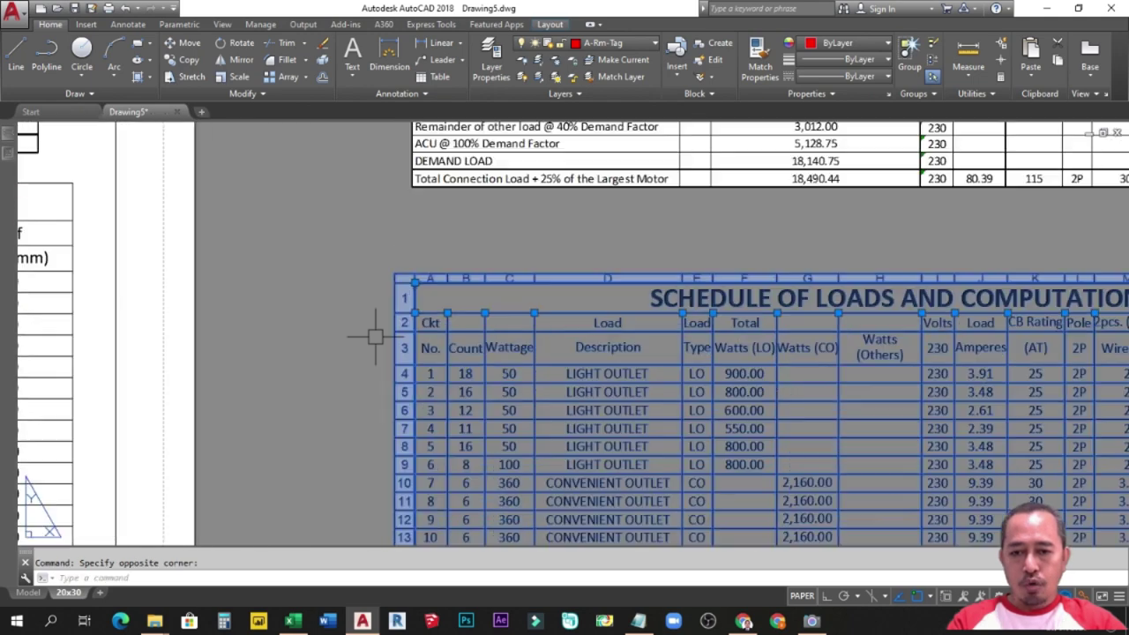
pyautogui.scroll(-7, 500, 281)
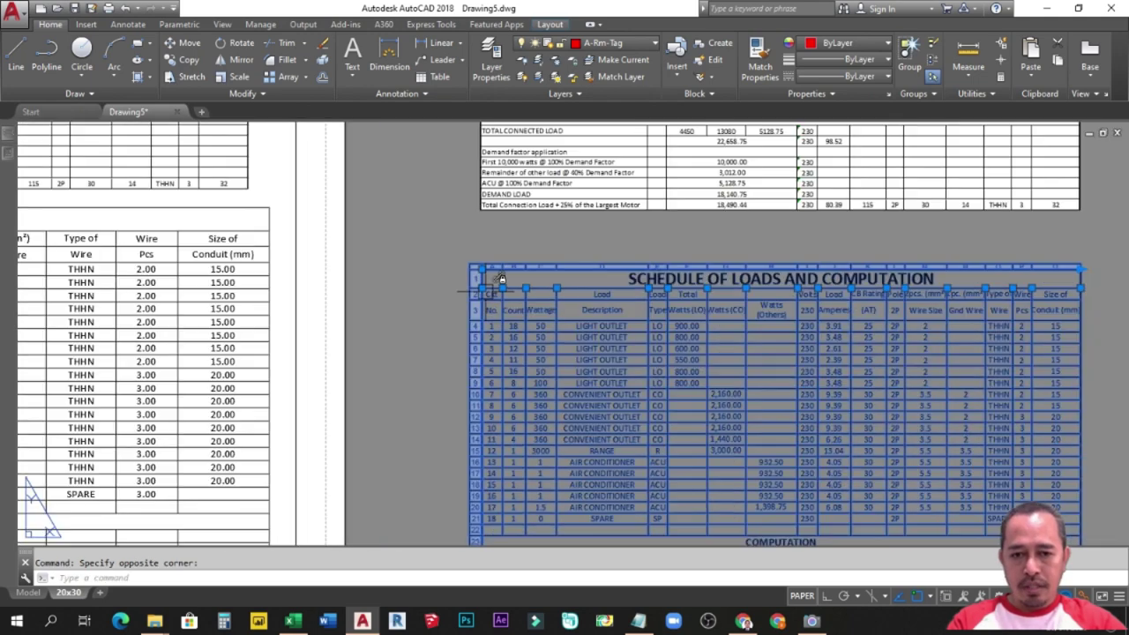
pyautogui.moveTo(611, 356); pyautogui.dragTo(428, 296, button='middle')
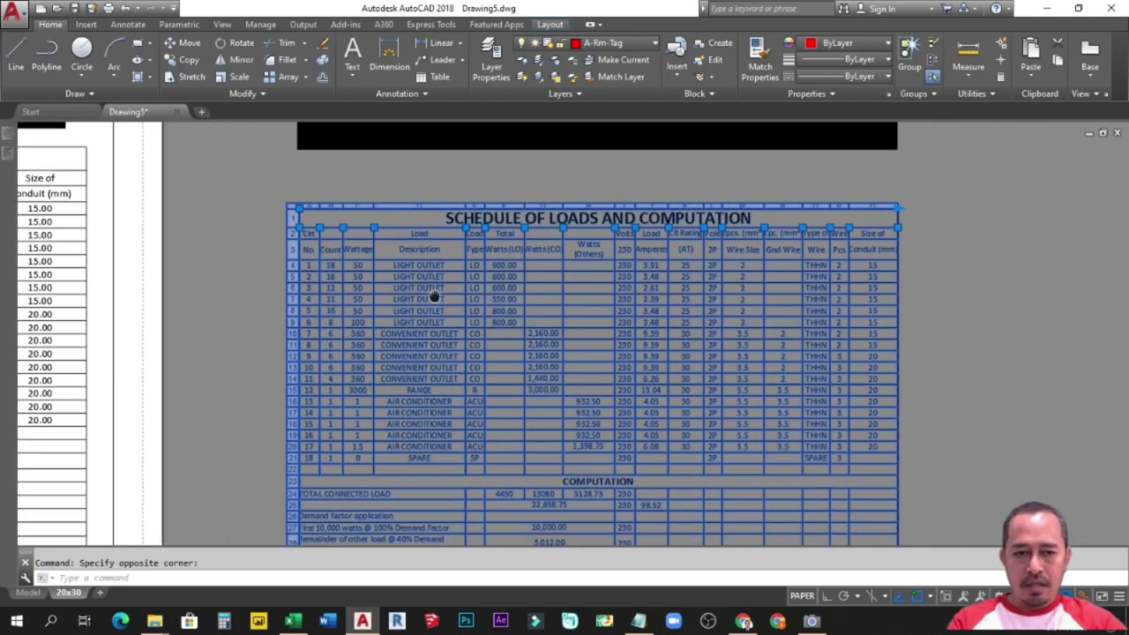
pyautogui.click(897, 208)
pyautogui.scroll(-4, 468, 250)
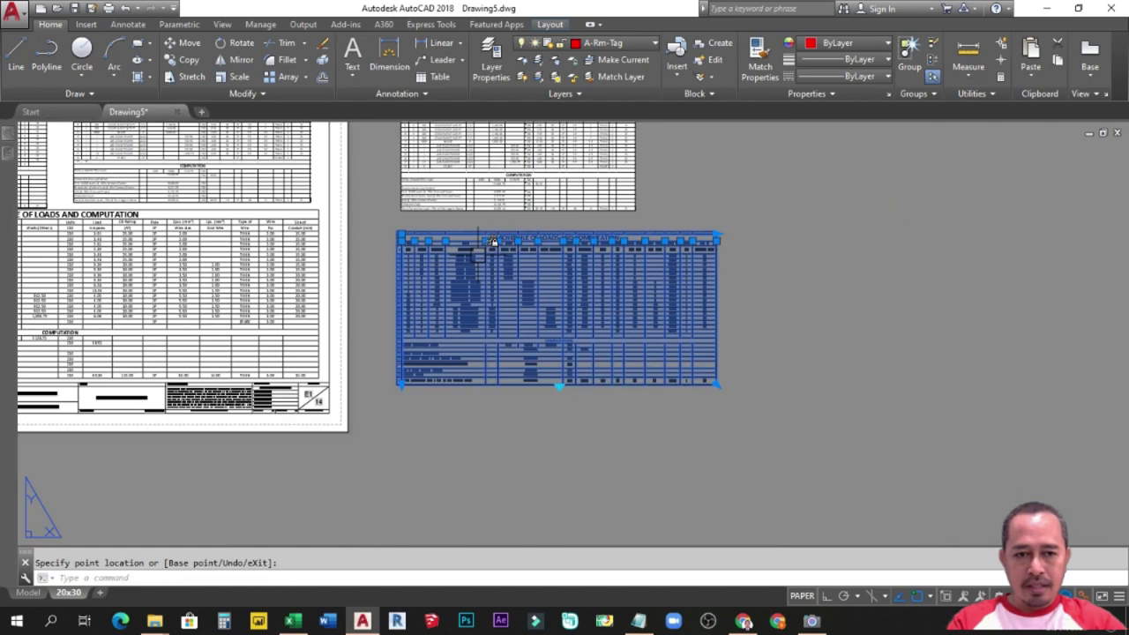
pyautogui.click(717, 383)
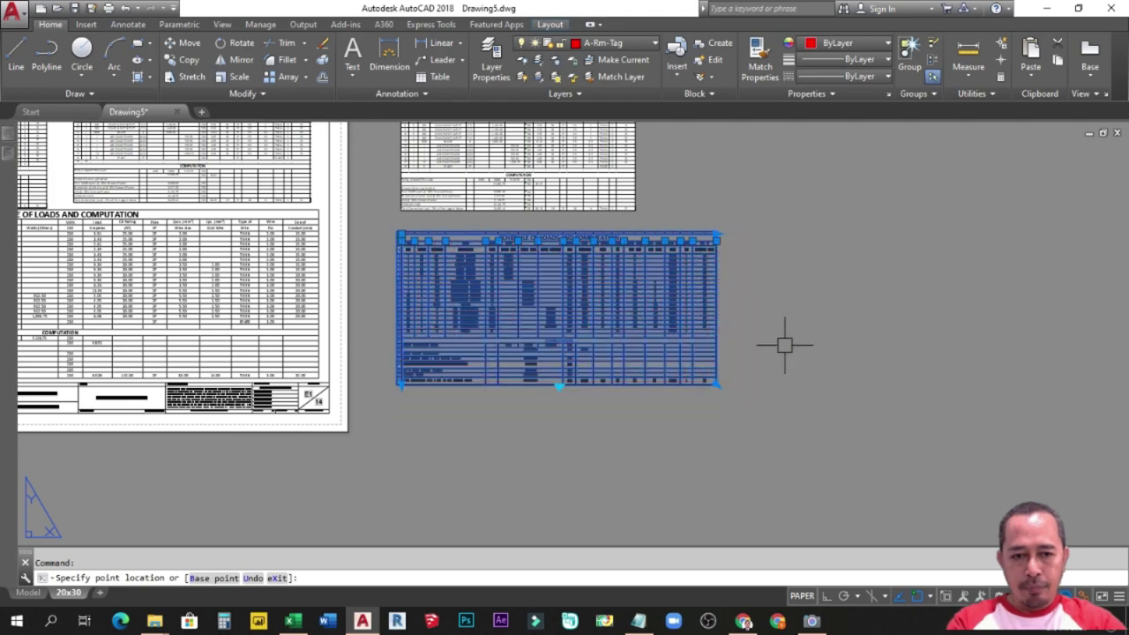
pyautogui.press('Escape')
pyautogui.press('Escape')
# Select the upper-right table and the lower pasted table together.
pyautogui.scroll(3, 467, 247)
pyautogui.scroll(-3, 432, 352)
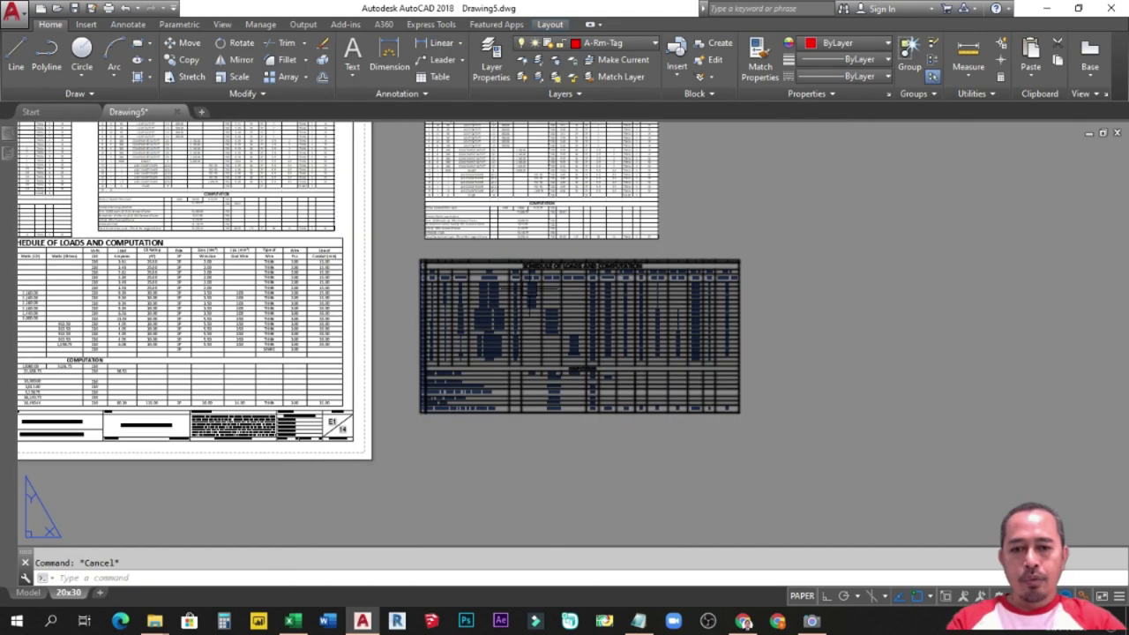
pyautogui.scroll(2, 416, 377)
pyautogui.scroll(3, 416, 377)
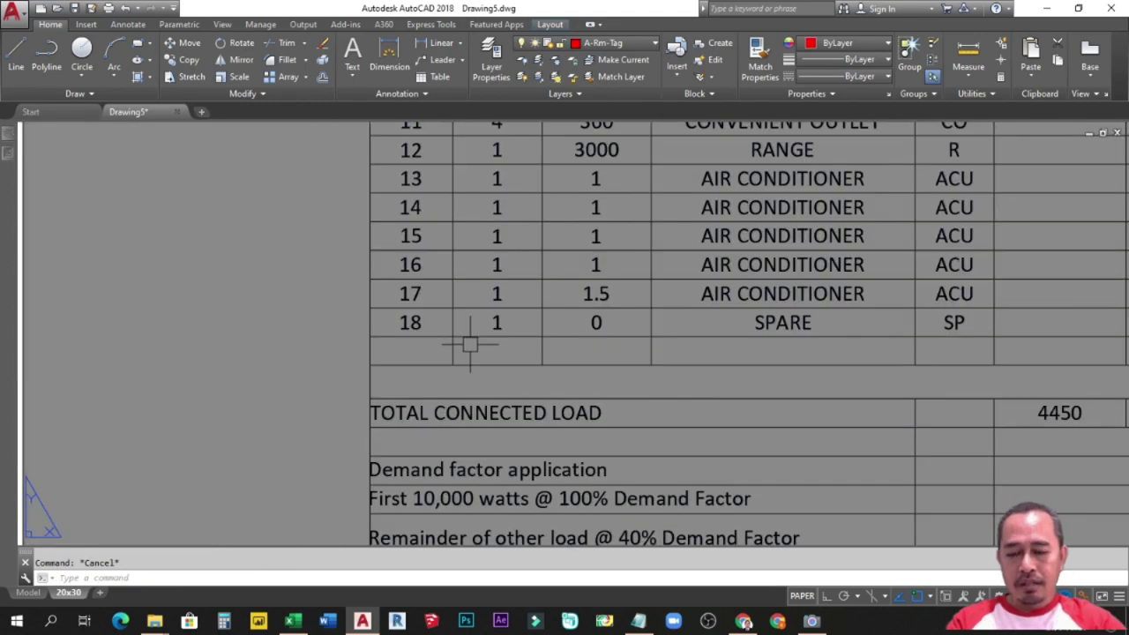
pyautogui.scroll(-4, 458, 348)
pyautogui.moveTo(445, 348); pyautogui.dragTo(437, 441, button='middle')
pyautogui.click(600, 231)
pyautogui.click(538, 327)
pyautogui.click(717, 272)
pyautogui.click(691, 349)
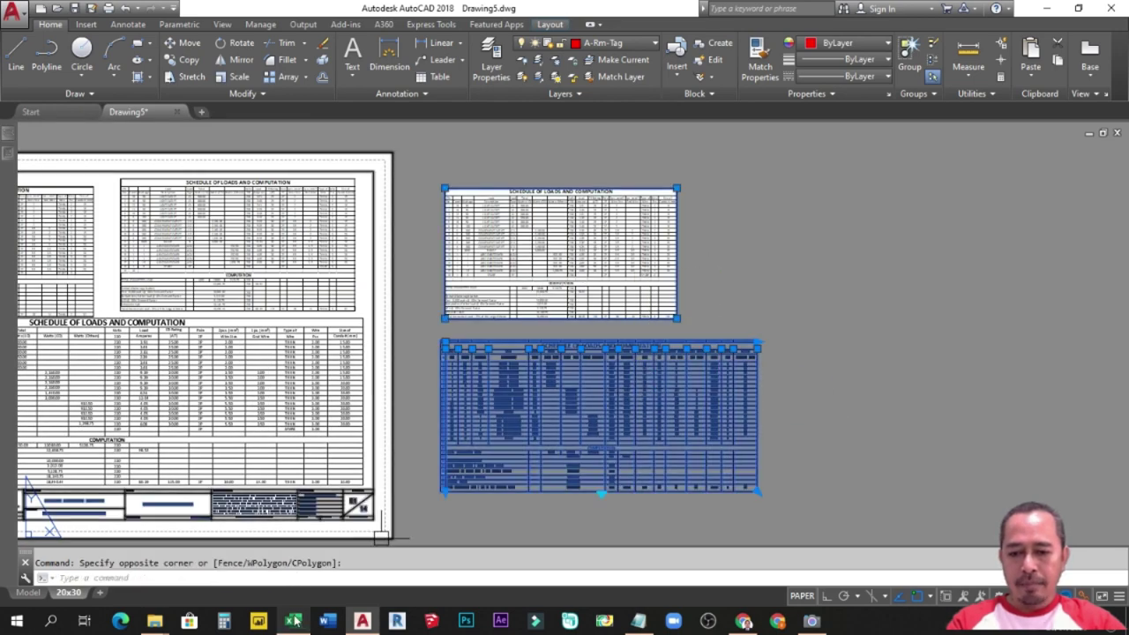
# In Excel, clear the copy marquee around the schedule range, then return to AutoCAD.
pyautogui.click(293, 621)
pyautogui.click(899, 438)
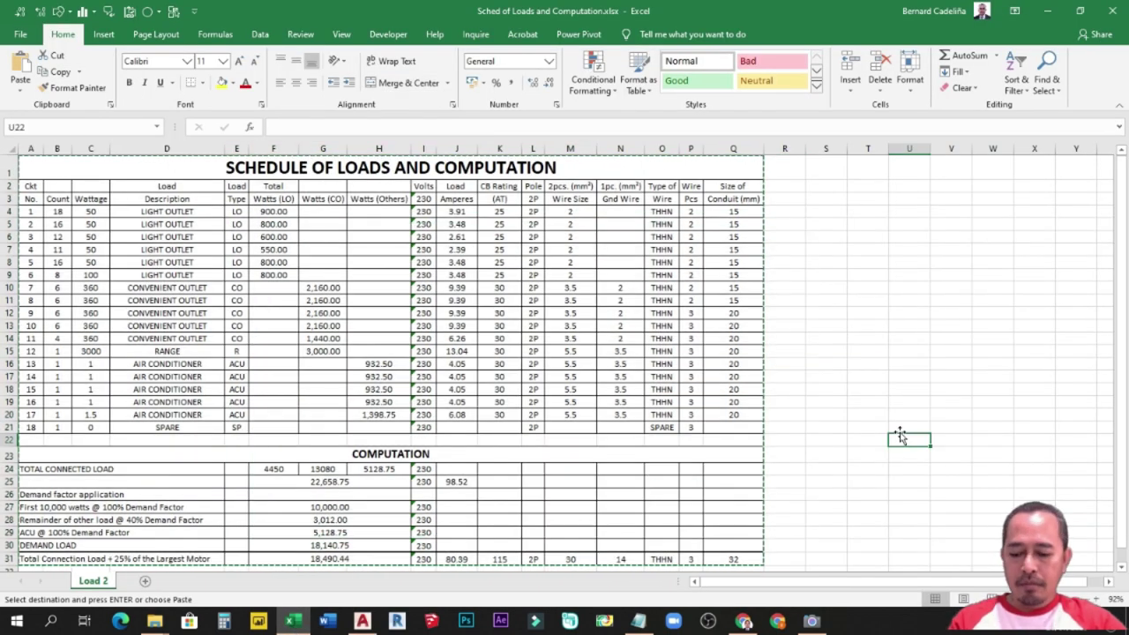
pyautogui.press('Escape')
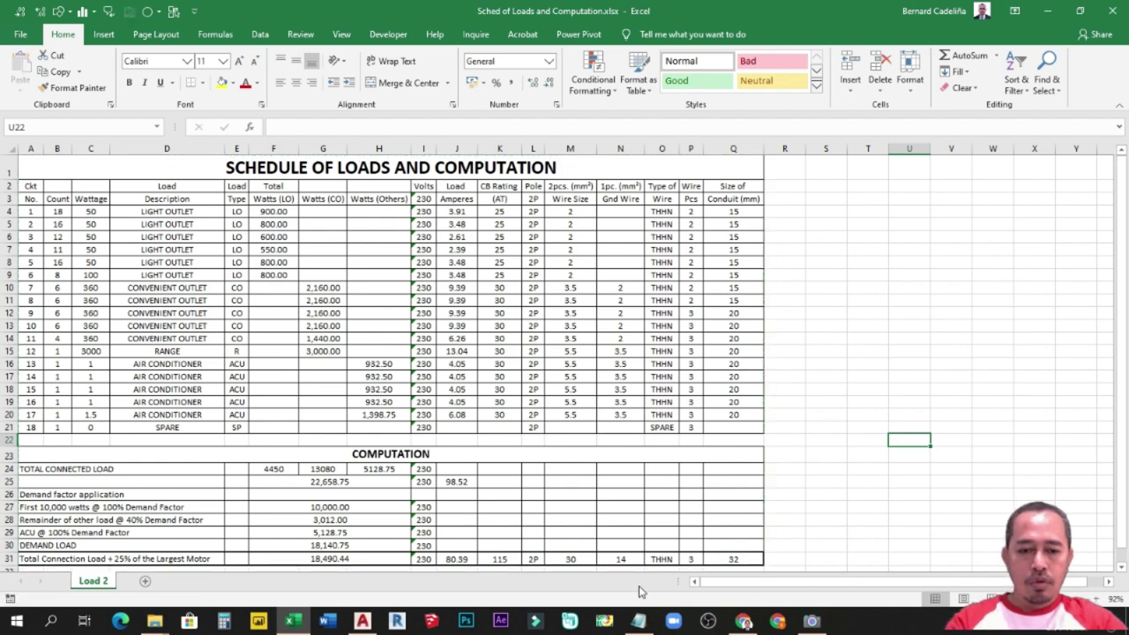
pyautogui.click(363, 620)
# Clear the selection, zoom out and shift the layout left, then bring up the Insert ribbon commands.
pyautogui.press('Escape')
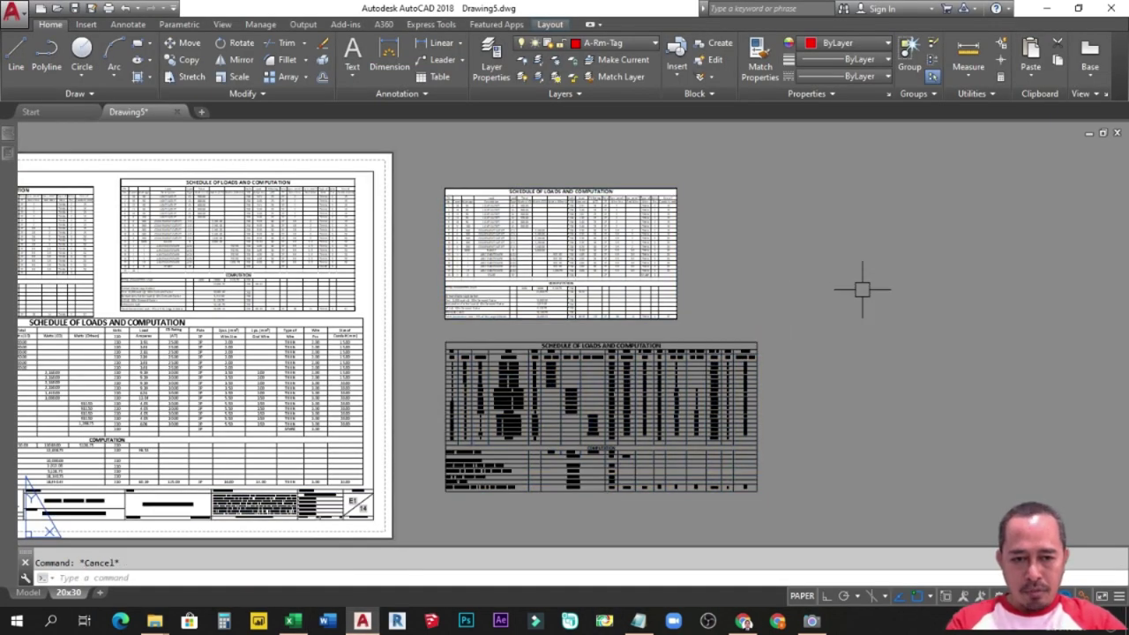
pyautogui.scroll(-2, 859, 289)
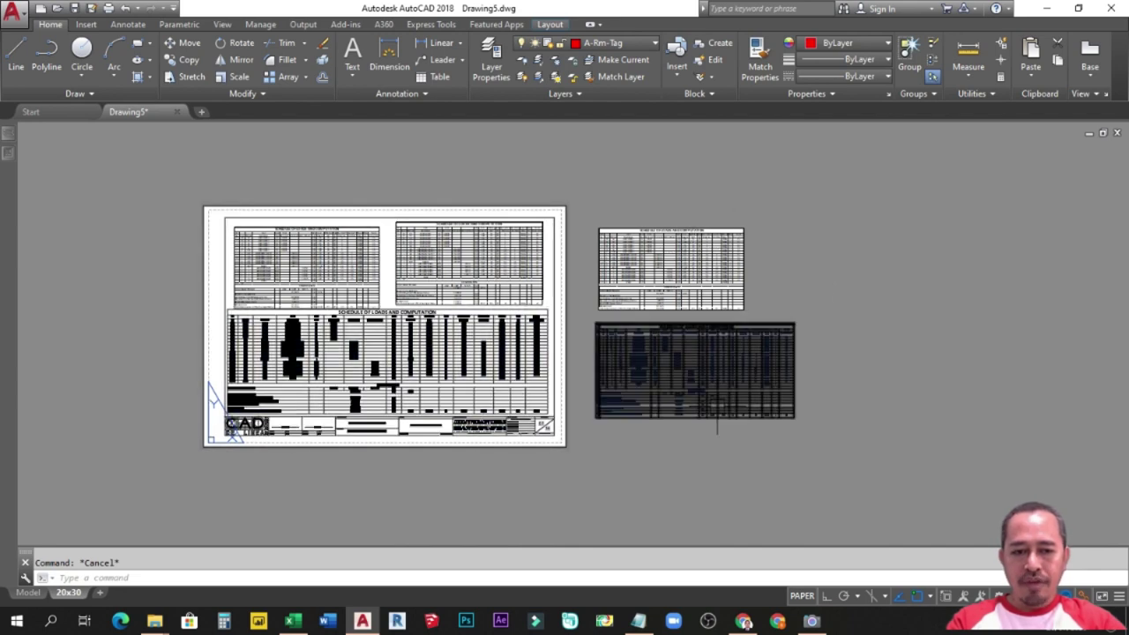
pyautogui.moveTo(914, 405); pyautogui.dragTo(800, 418, button='middle')
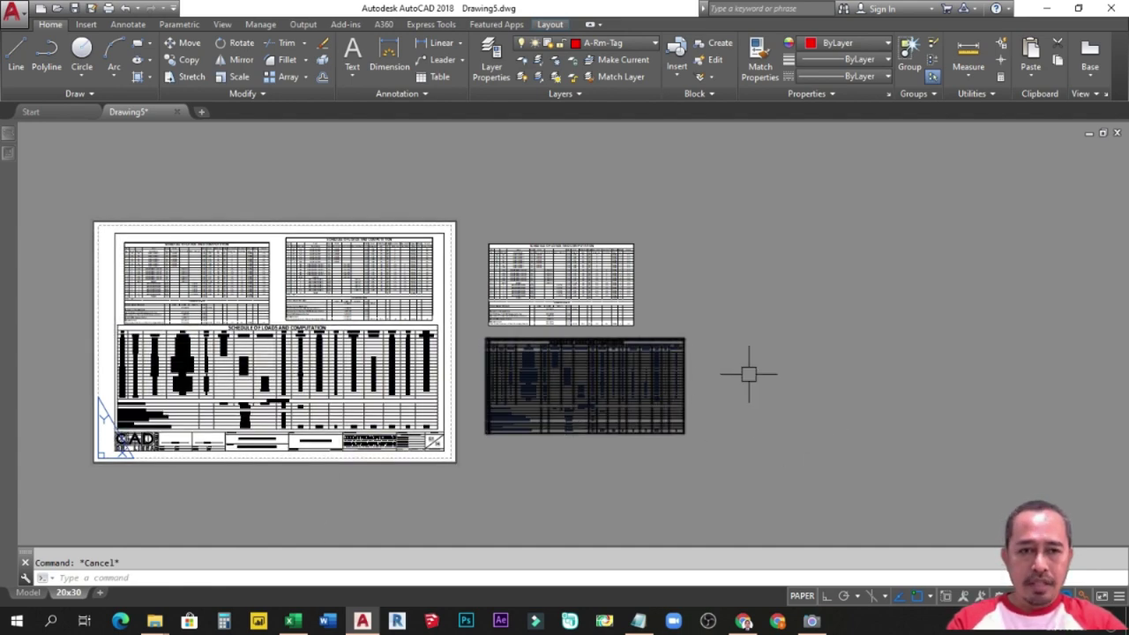
pyautogui.click(90, 26)
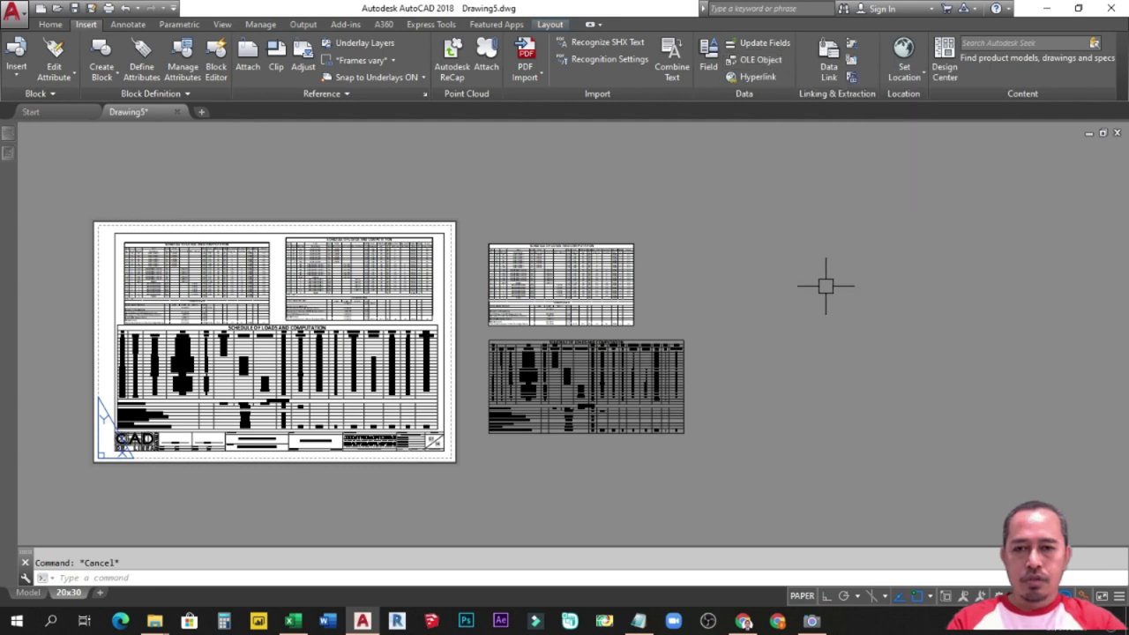
# Insert Sched of Loads and Computation.xlsx from file as a linked OLE object.
pyautogui.click(764, 64)
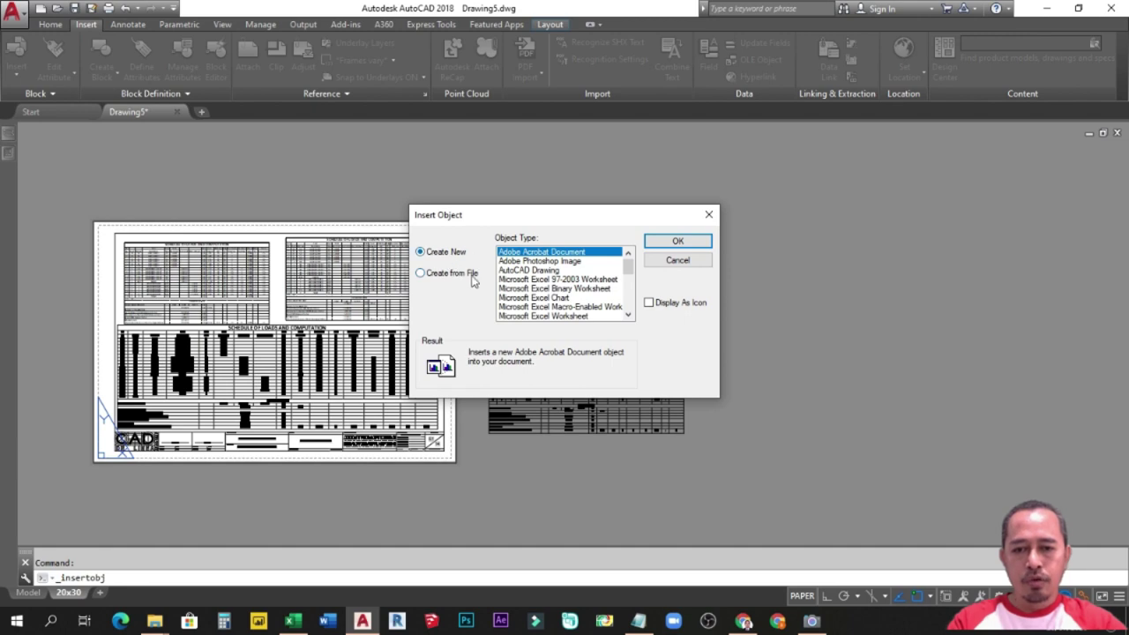
pyautogui.click(421, 275)
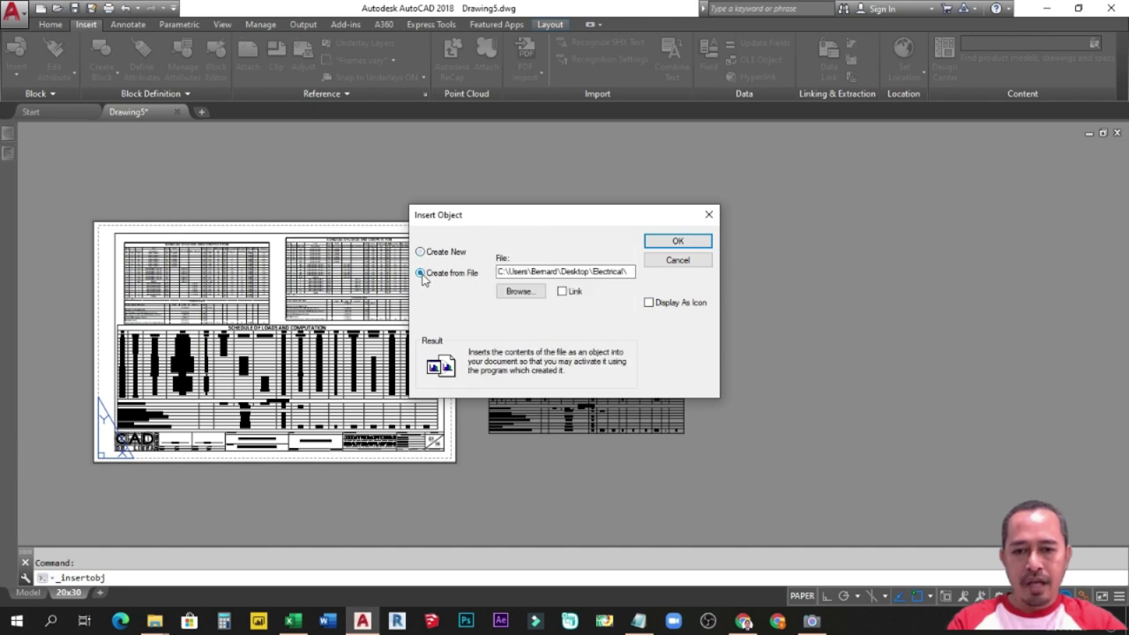
pyautogui.click(563, 291)
pyautogui.click(563, 291)
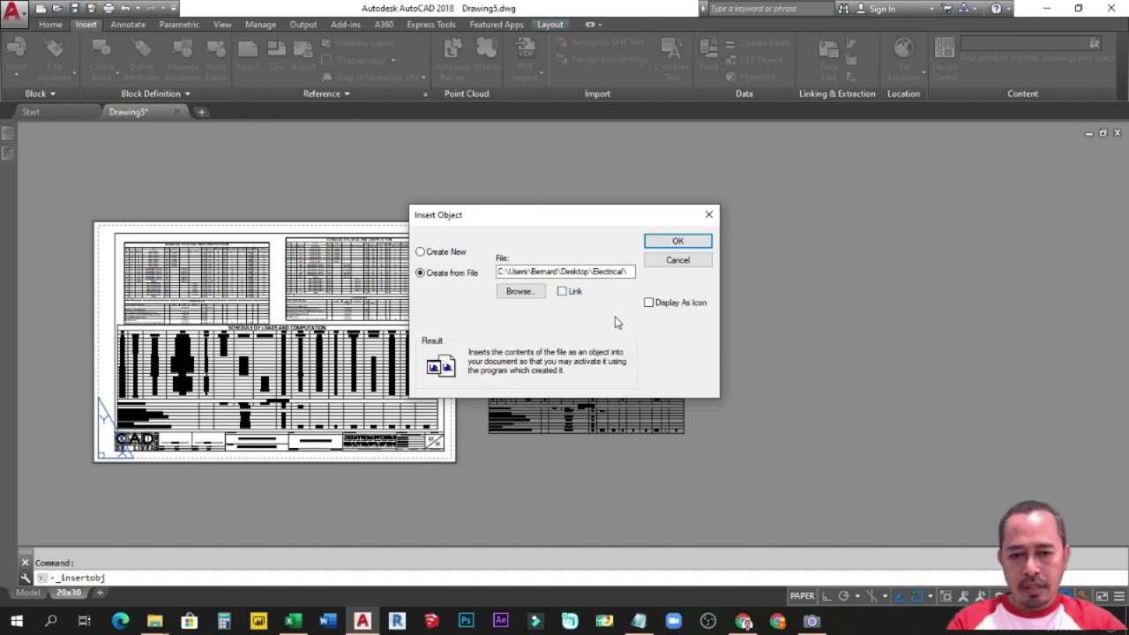
pyautogui.click(563, 292)
pyautogui.click(520, 293)
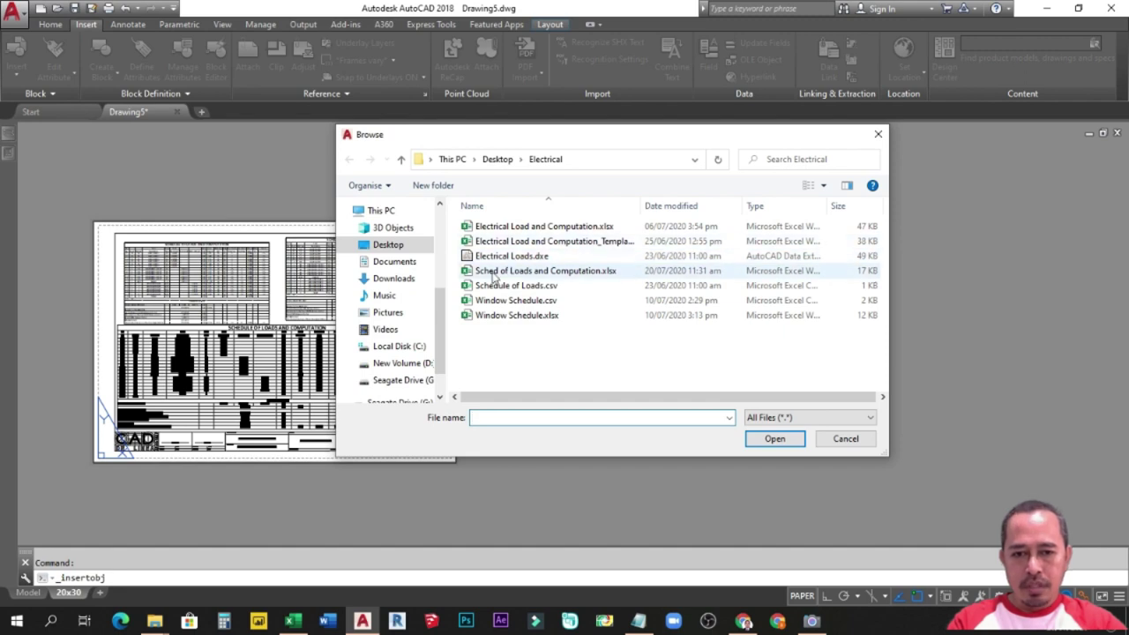
pyautogui.click(492, 273)
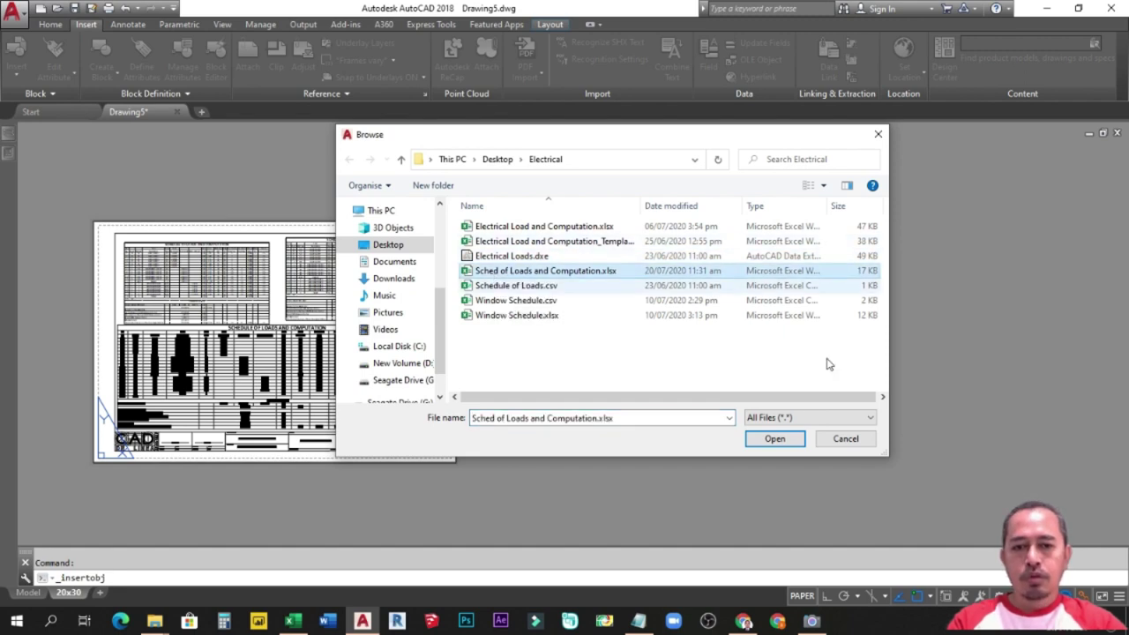
pyautogui.click(772, 438)
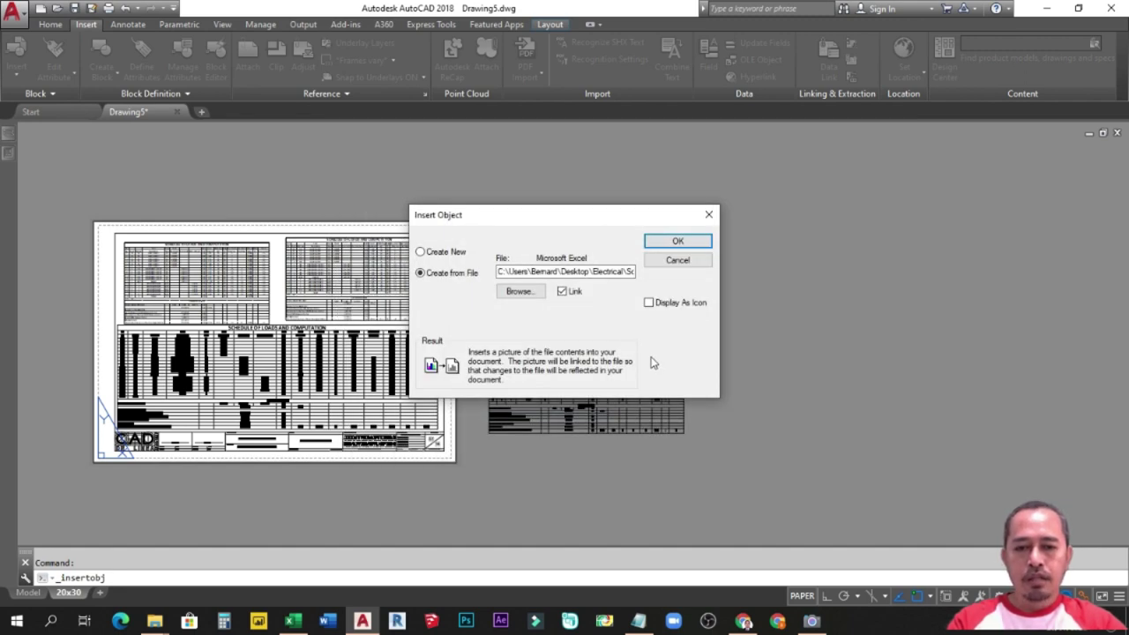
pyautogui.click(677, 241)
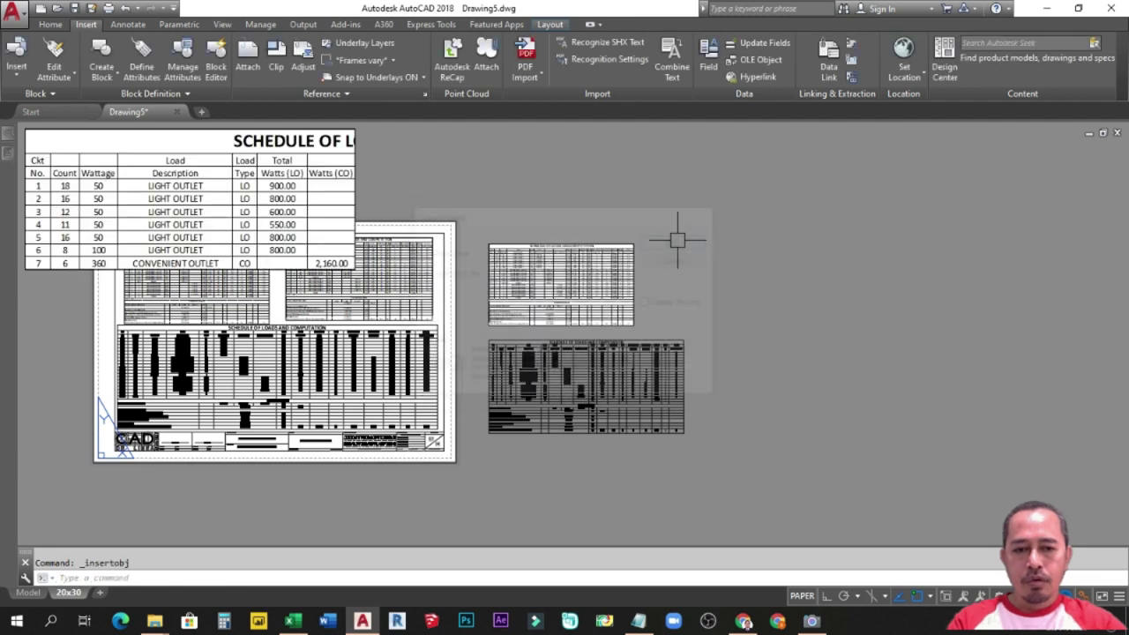
# Move the inserted OLE table to the right of the other schedule copies.
pyautogui.press('Return')
pyautogui.click(459, 265)
pyautogui.click(352, 159)
pyautogui.press('Return')
pyautogui.click(304, 187)
pyautogui.click(977, 266)
# Check the linked table's selection, then in Excel select the schedule range A1:Q31.
pyautogui.scroll(-2, 711, 305)
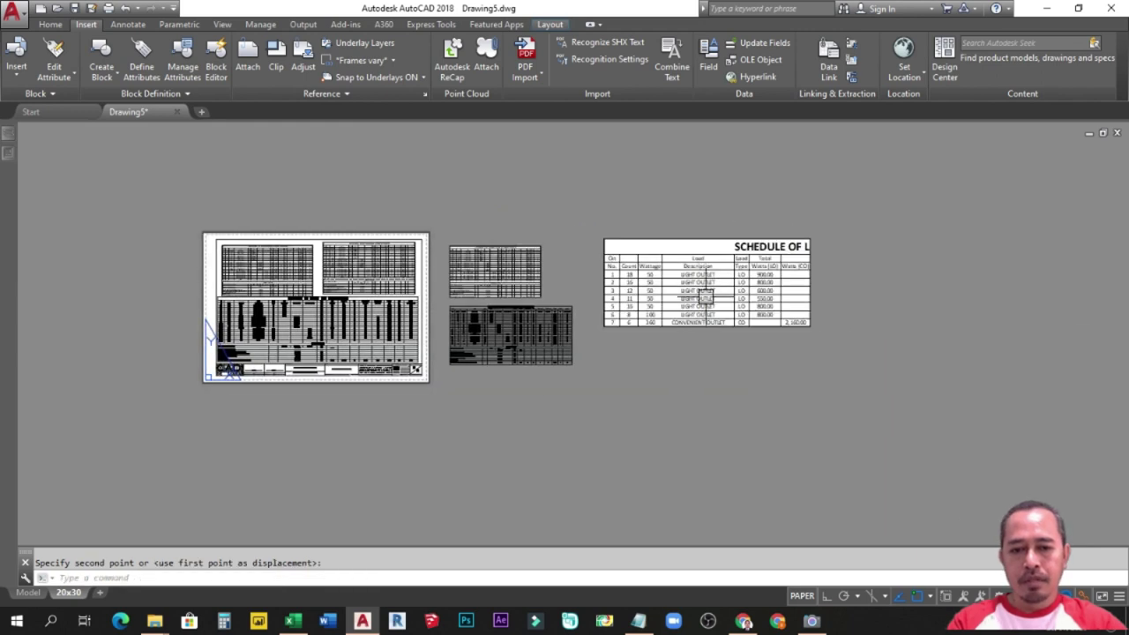
pyautogui.scroll(2, 851, 291)
pyautogui.scroll(2, 897, 292)
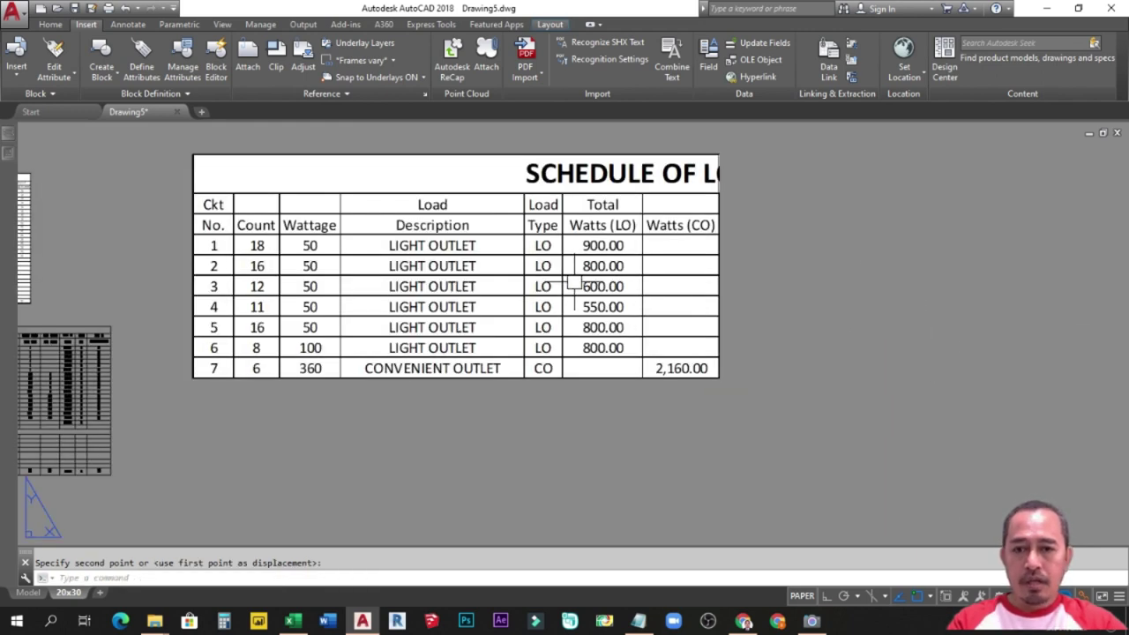
pyautogui.scroll(-2, 582, 305)
pyautogui.click(416, 203)
pyautogui.press('Escape')
pyautogui.hotkey('alt', 'Tab')
pyautogui.moveTo(38, 174); pyautogui.dragTo(697, 554)
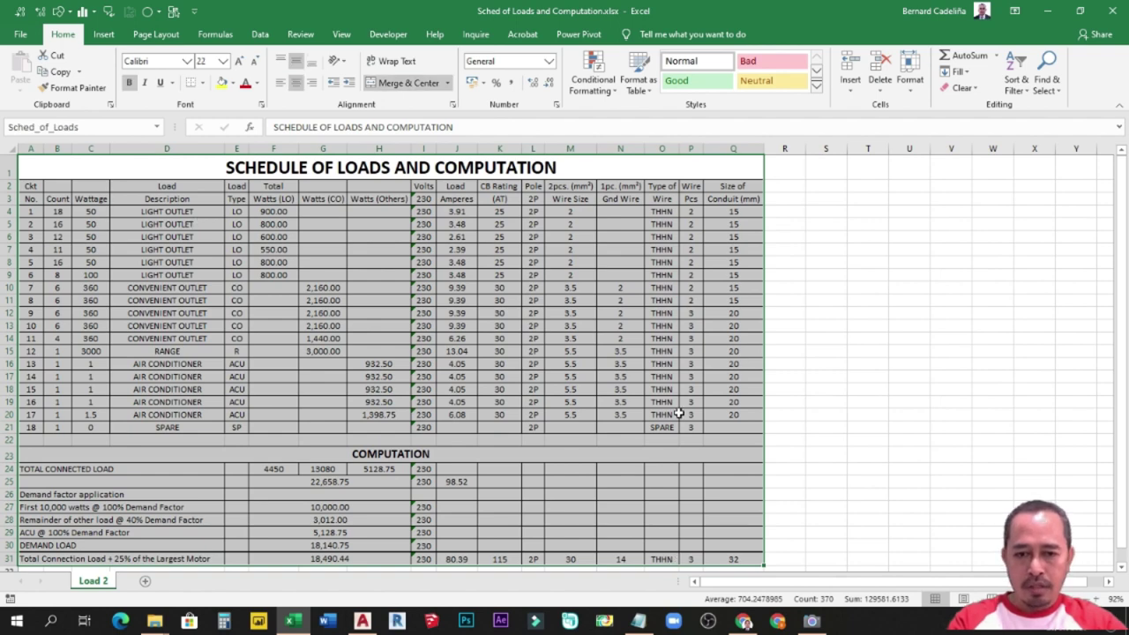
# Resize the linked schedule by dragging its corner grips larger, then back down smaller.
pyautogui.click(361, 621)
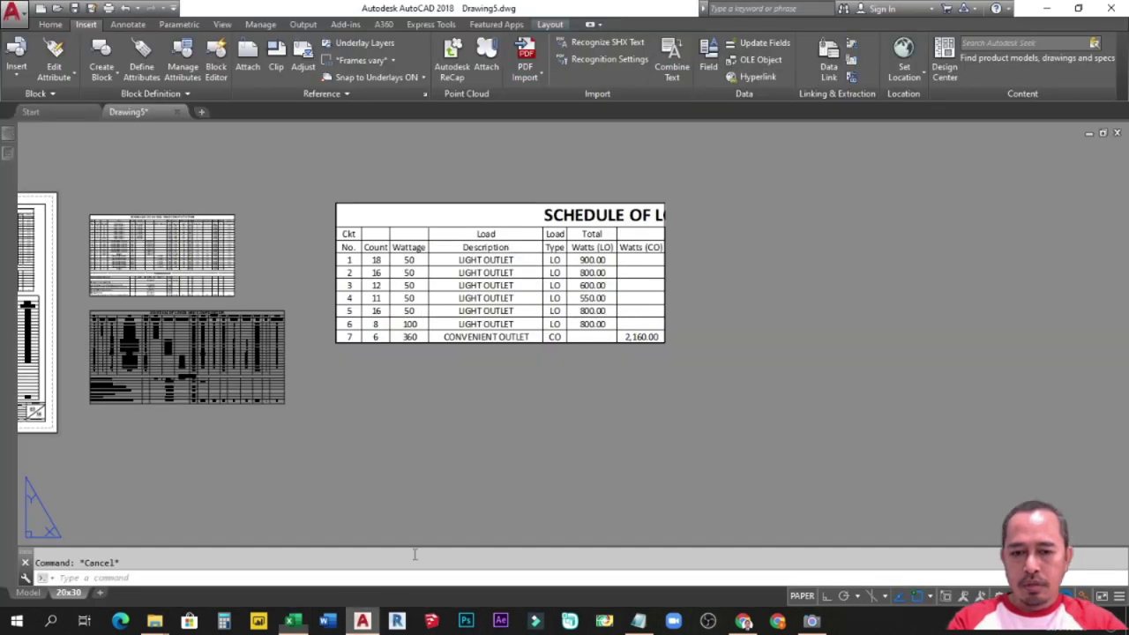
pyautogui.click(653, 338)
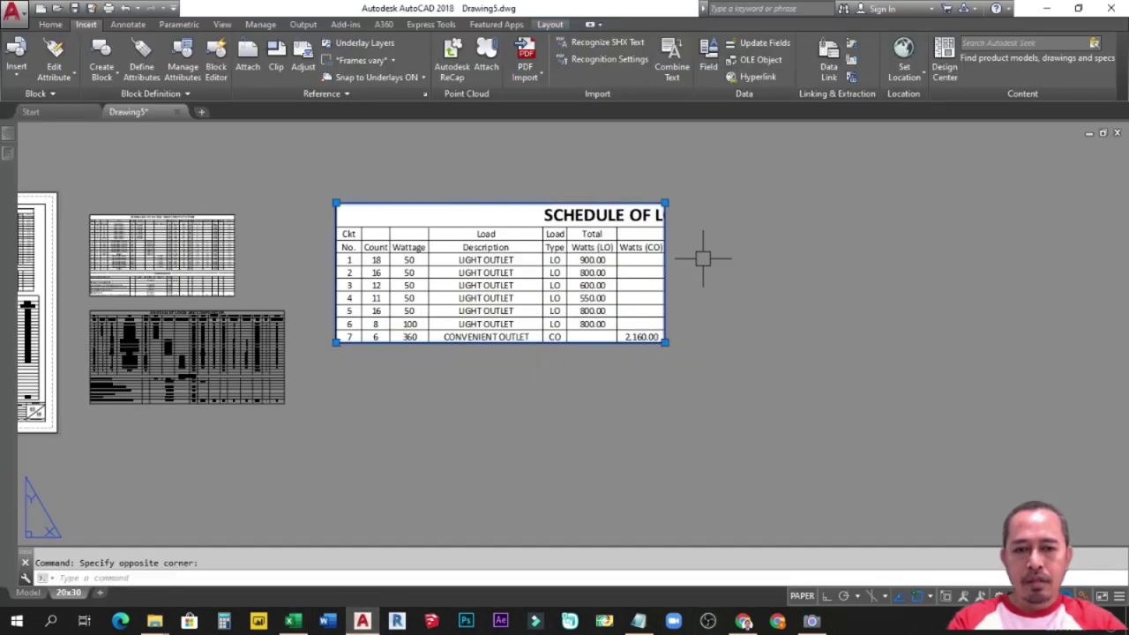
pyautogui.click(664, 341)
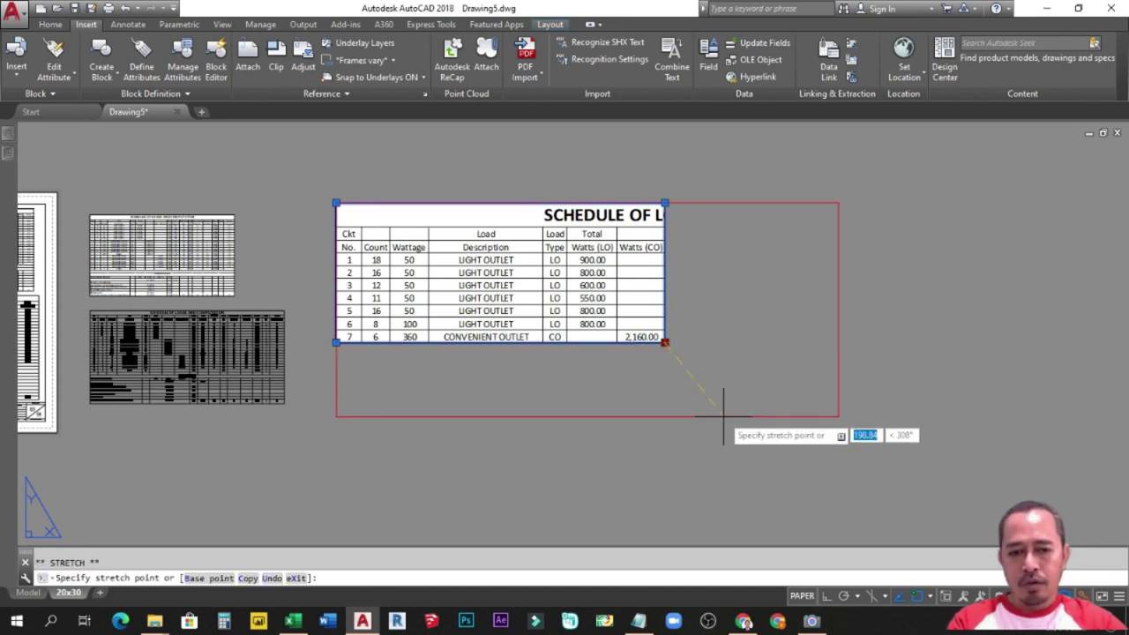
pyautogui.click(952, 505)
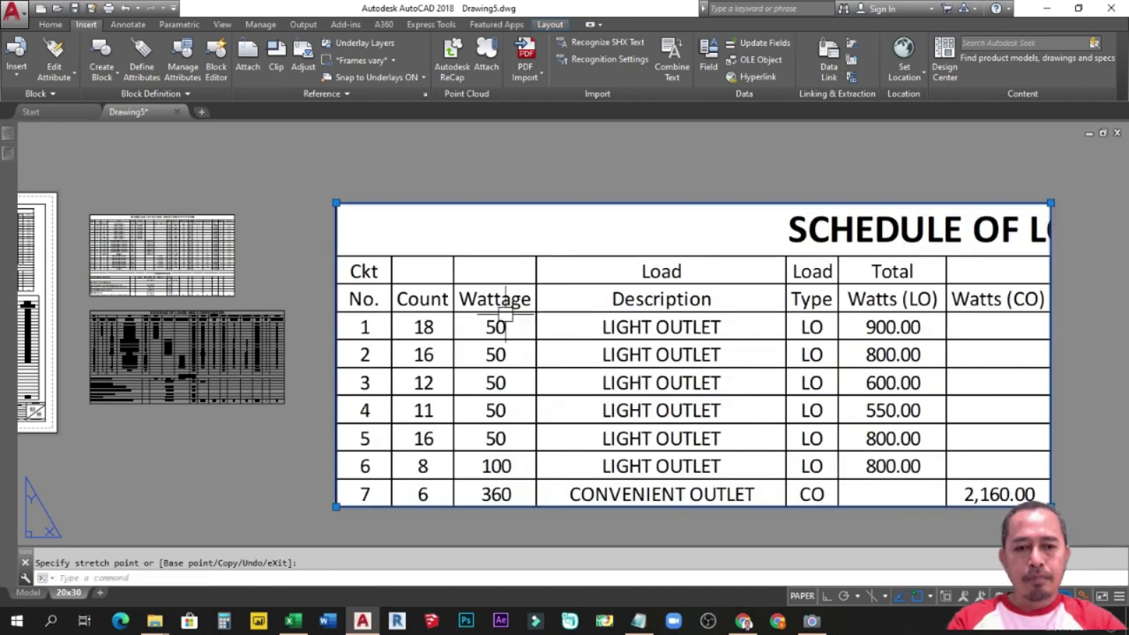
pyautogui.scroll(-2, 498, 294)
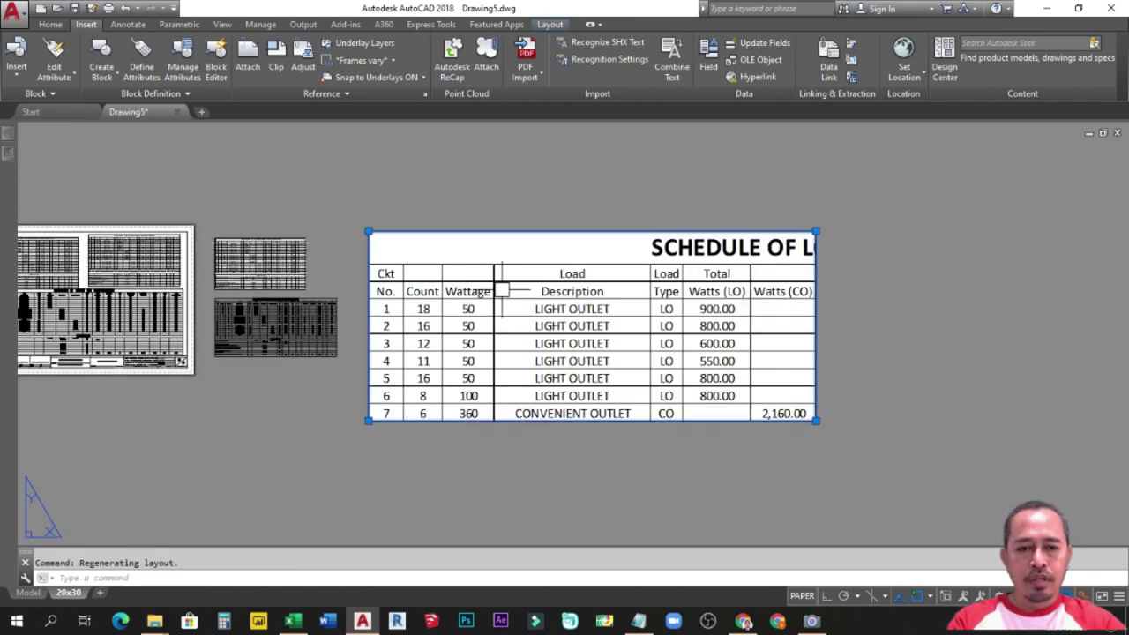
pyautogui.click(816, 231)
pyautogui.click(956, 220)
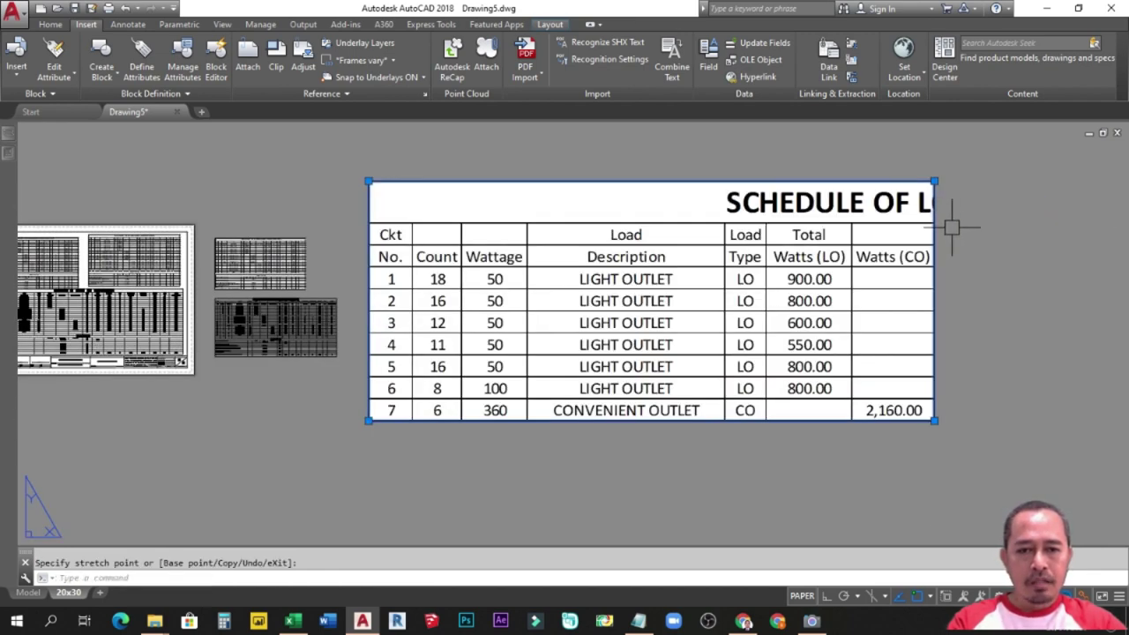
pyautogui.click(934, 421)
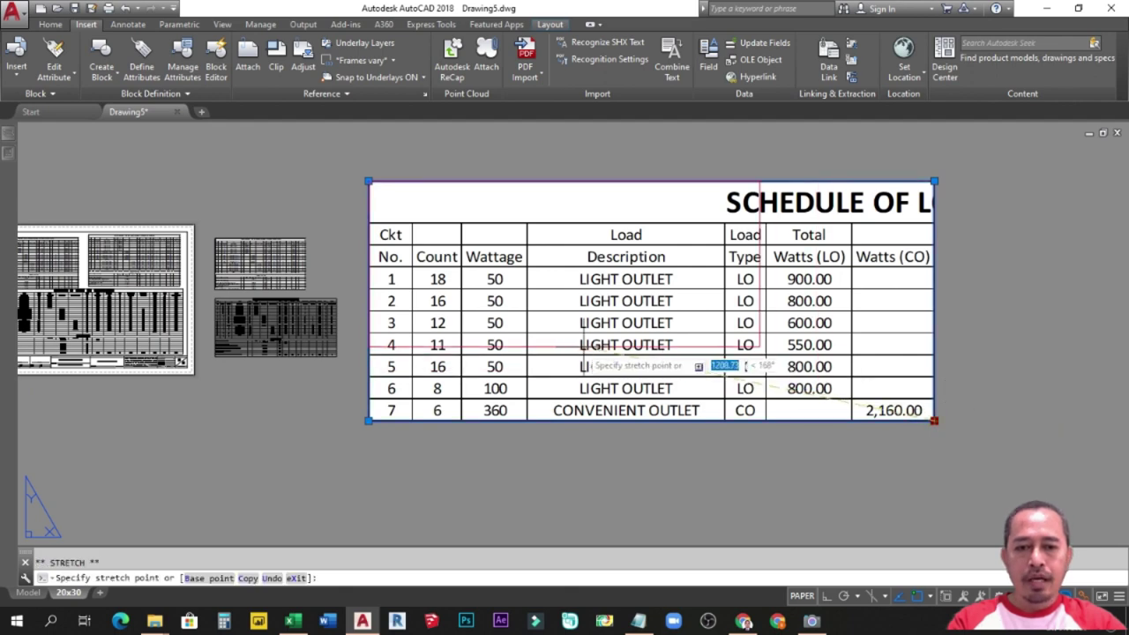
pyautogui.click(759, 346)
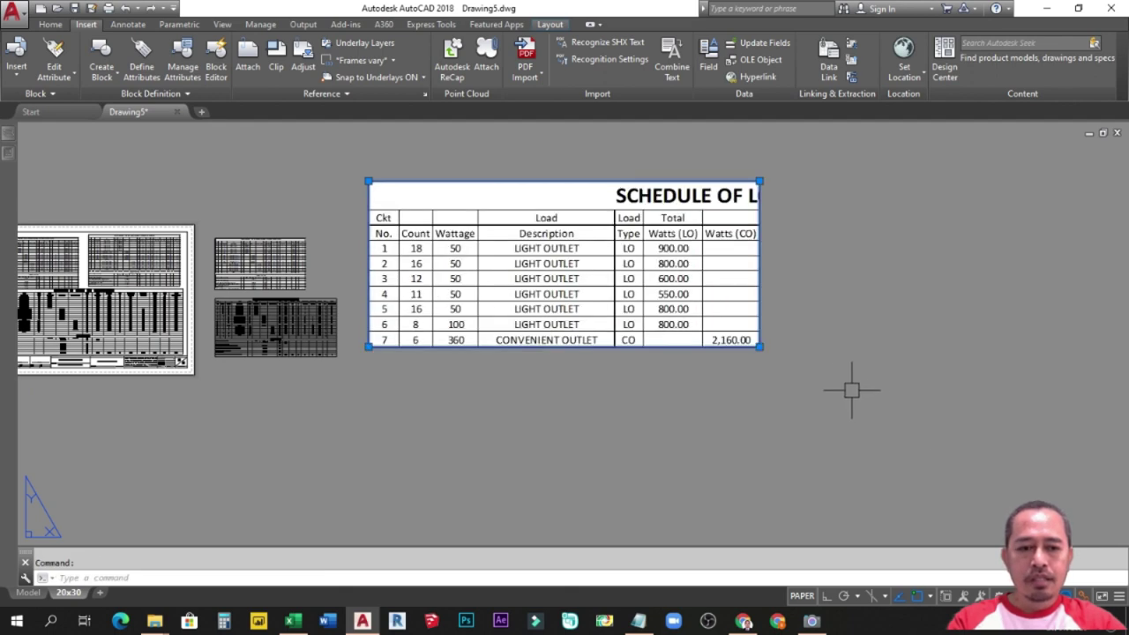
pyautogui.click(757, 345)
pyautogui.click(647, 299)
pyautogui.press('Escape')
# Move the schedule table with M into place beside the stacked copies and reselect it.
pyautogui.moveTo(611, 251); pyautogui.dragTo(512, 320, button='middle')
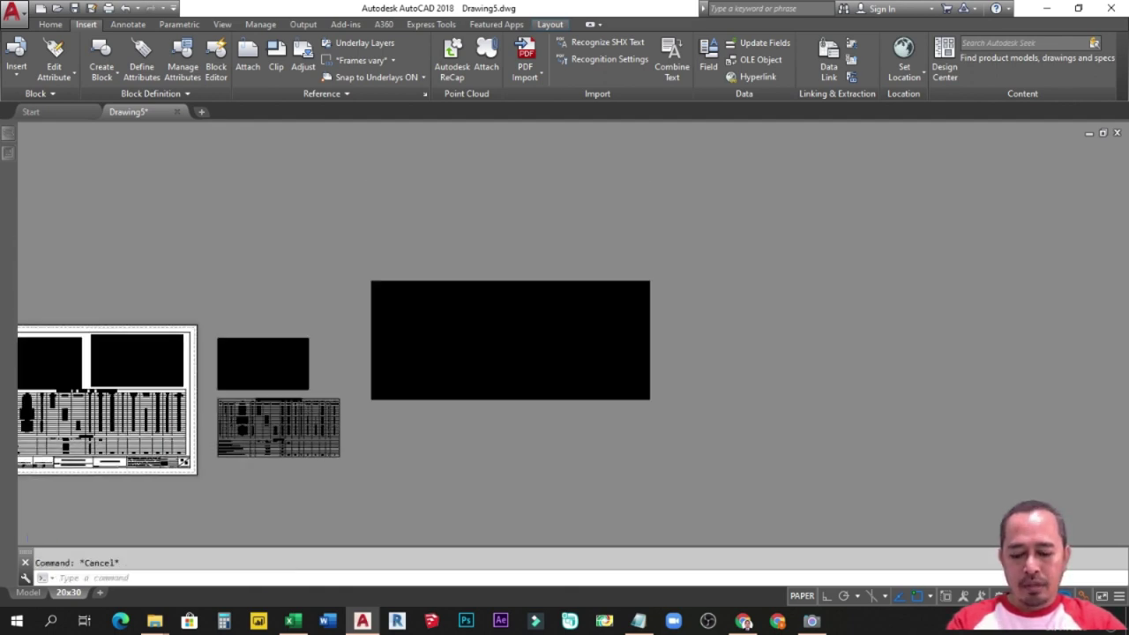
pyautogui.write('m')
pyautogui.press('Return')
pyautogui.click(507, 284)
pyautogui.press('Return')
pyautogui.click(521, 333)
pyautogui.click(510, 377)
pyautogui.moveTo(472, 421); pyautogui.dragTo(464, 370, button='middle')
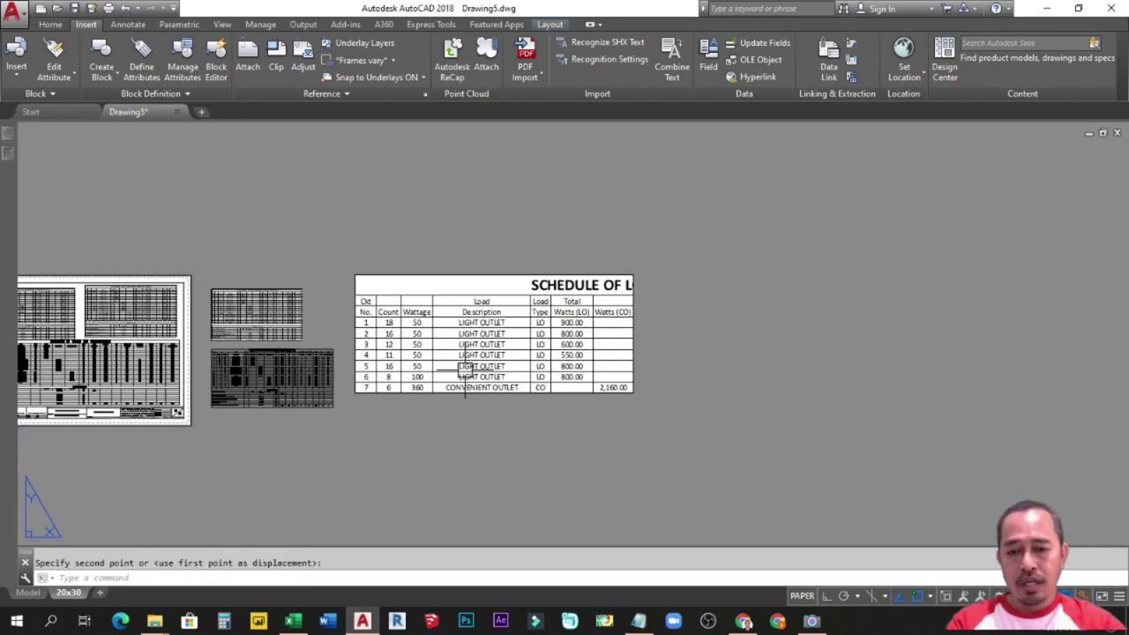
pyautogui.press('Escape')
pyautogui.click(417, 275)
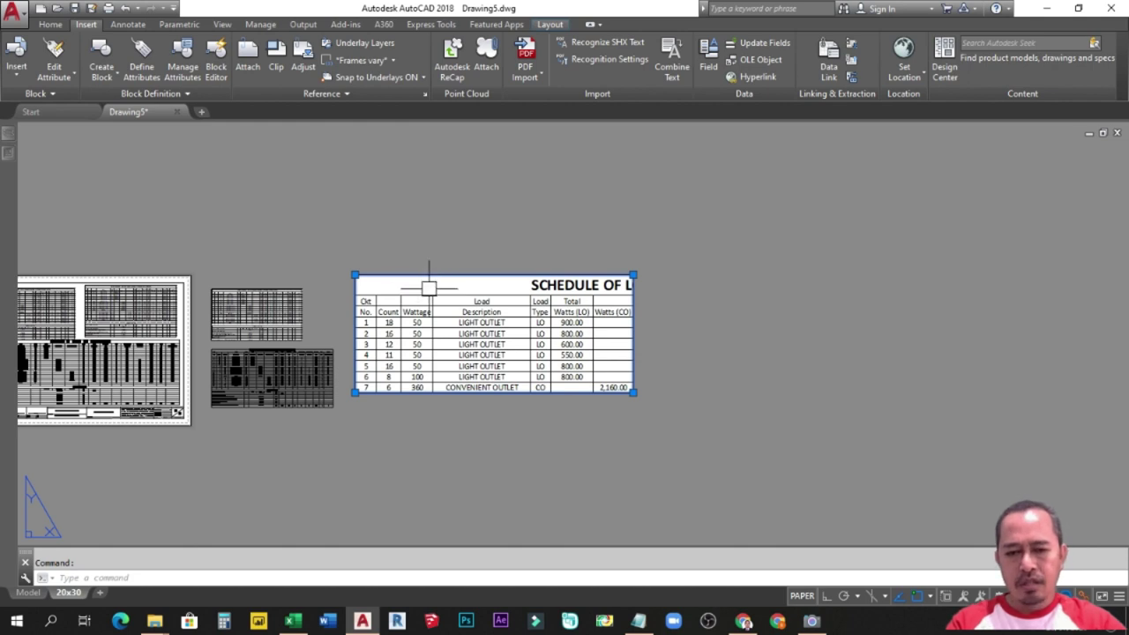
# Set the linked table's OLE text height to 8.
pyautogui.rightClick(444, 301)
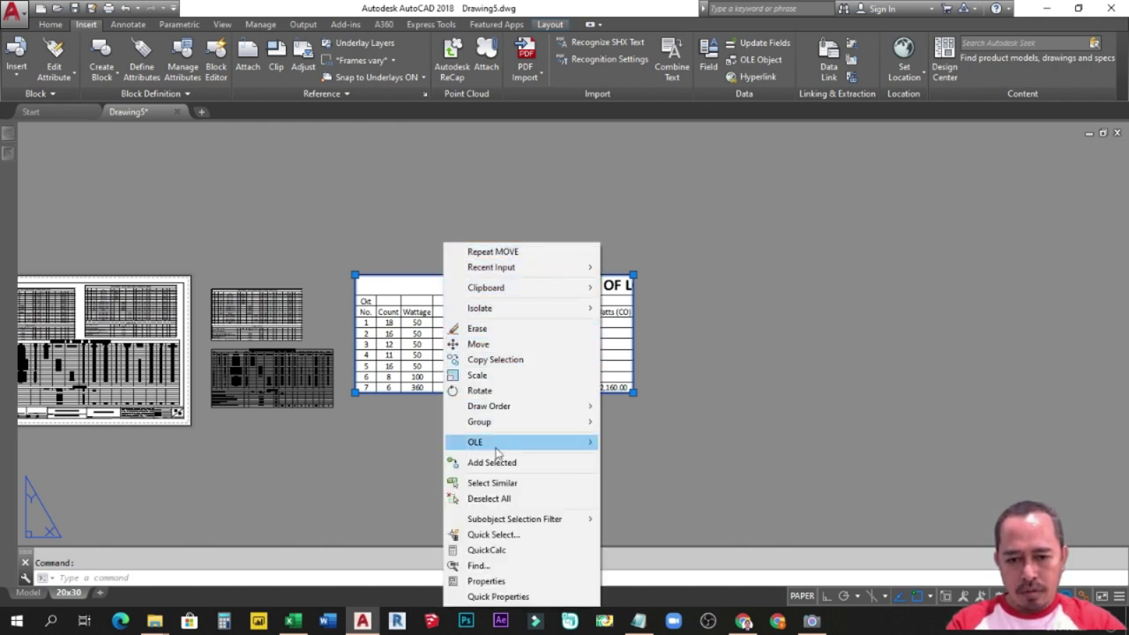
pyautogui.moveTo(493, 443)
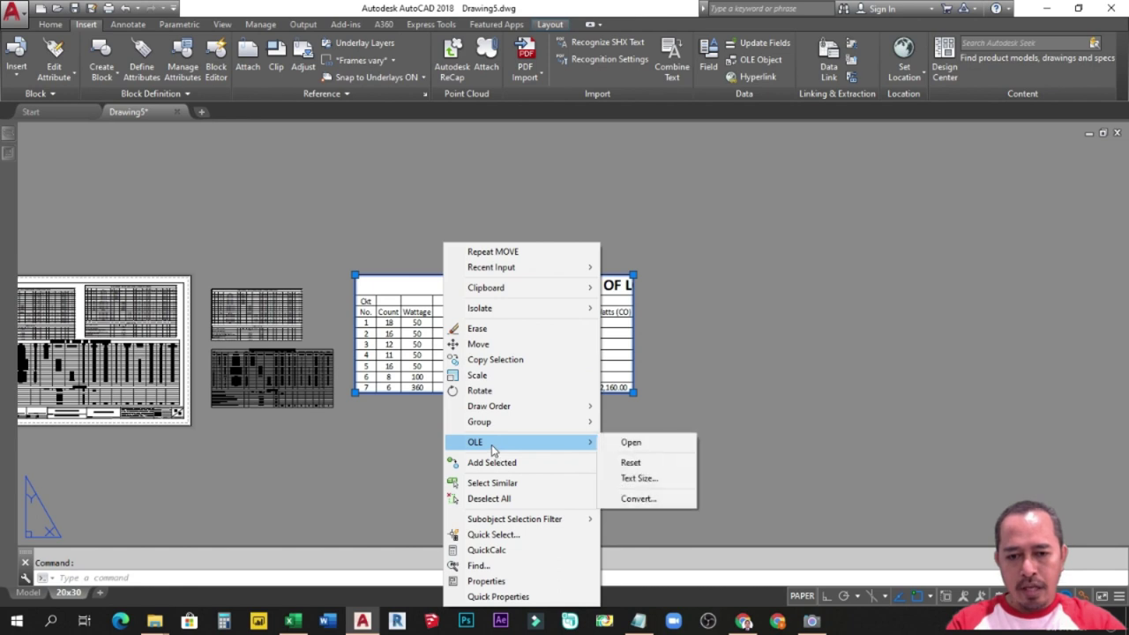
pyautogui.click(653, 481)
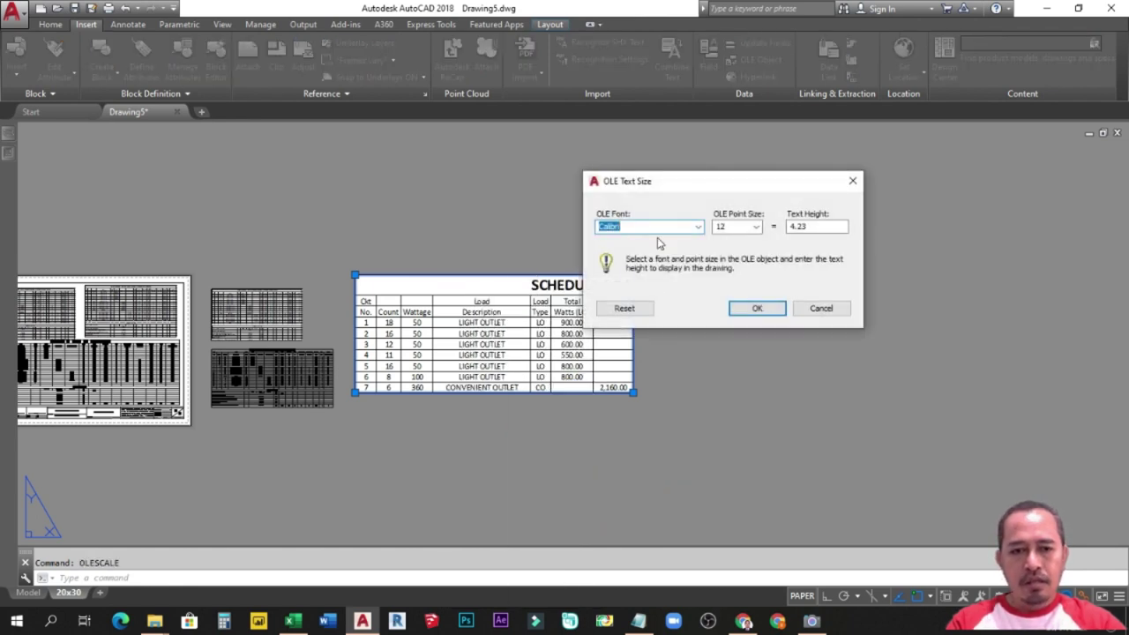
pyautogui.doubleClick(805, 227)
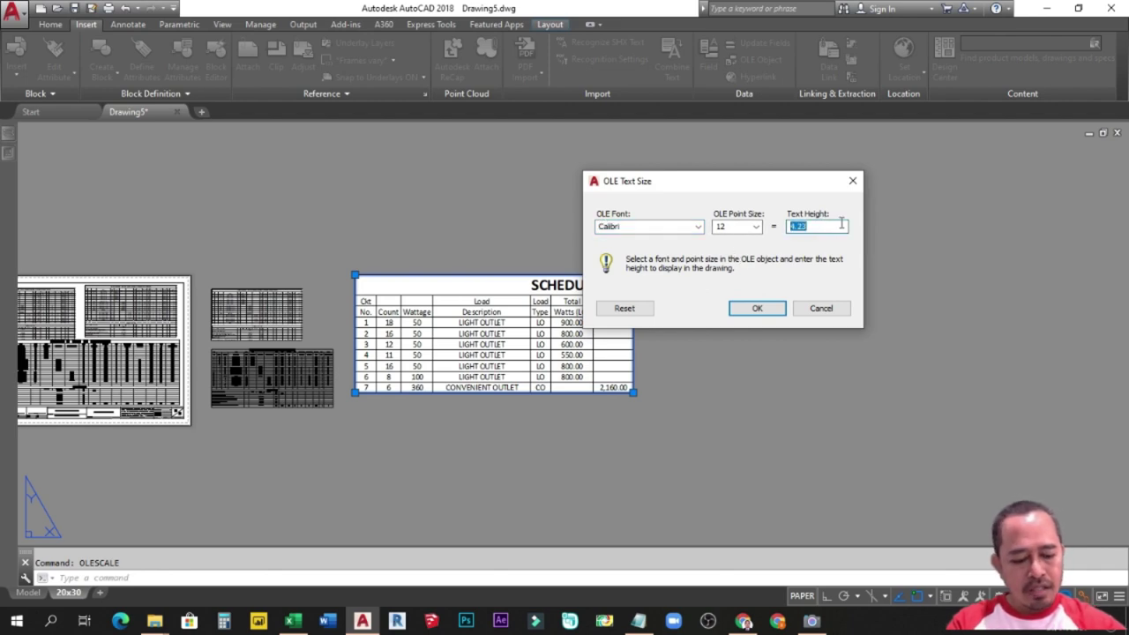
pyautogui.write('8.1')
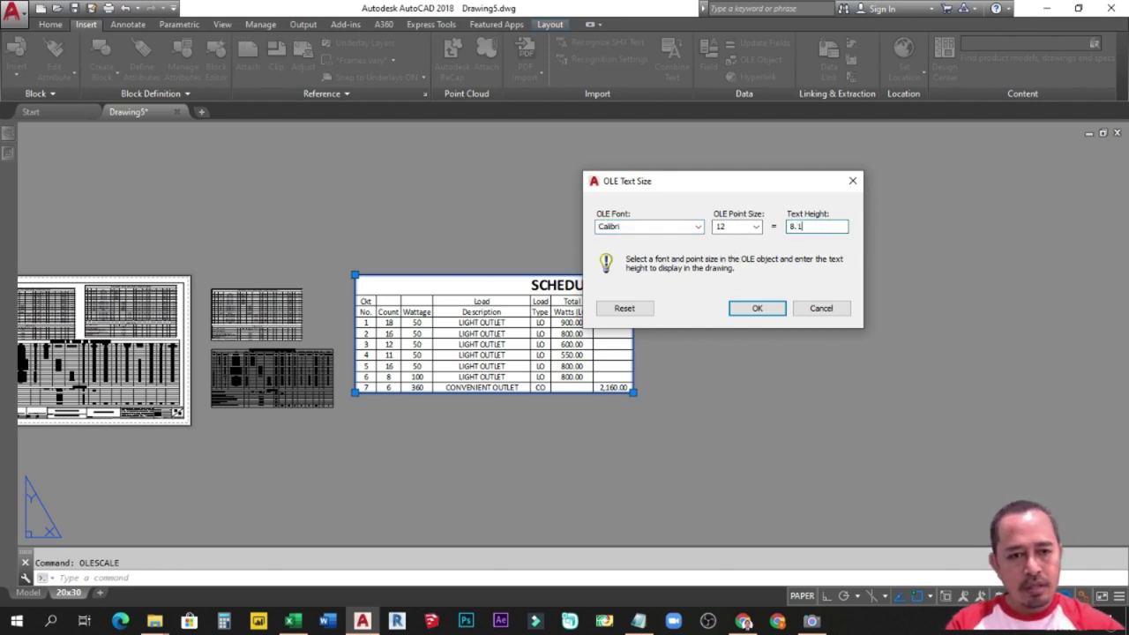
pyautogui.click(754, 311)
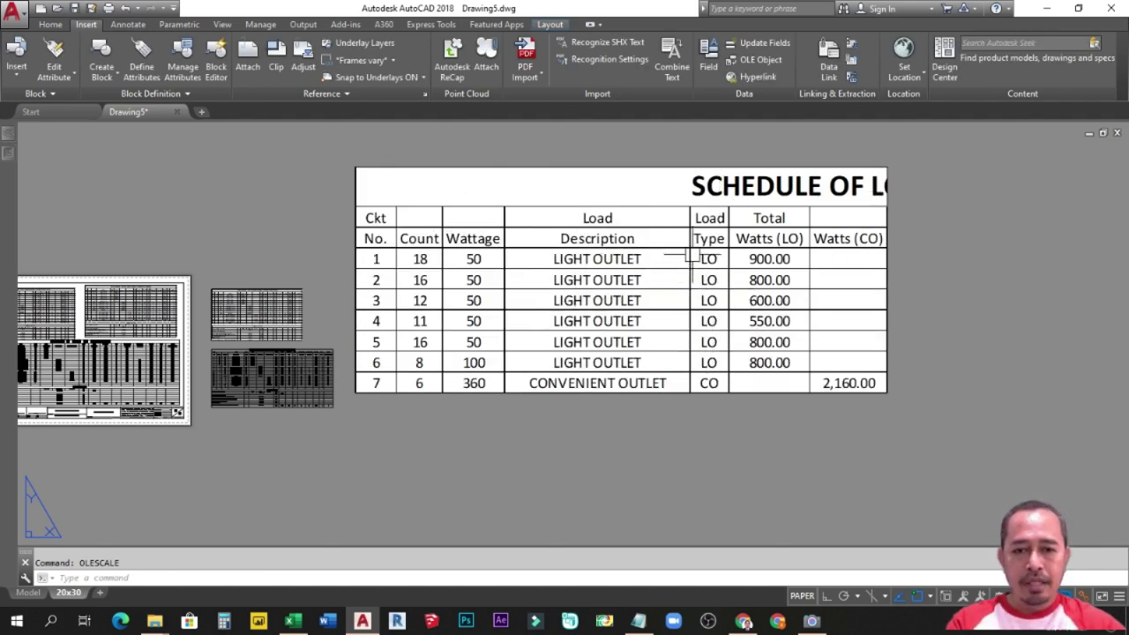
# Change the OLE text height from 8.10 to 4.2, then reselect the table to view its properties.
pyautogui.click(888, 216)
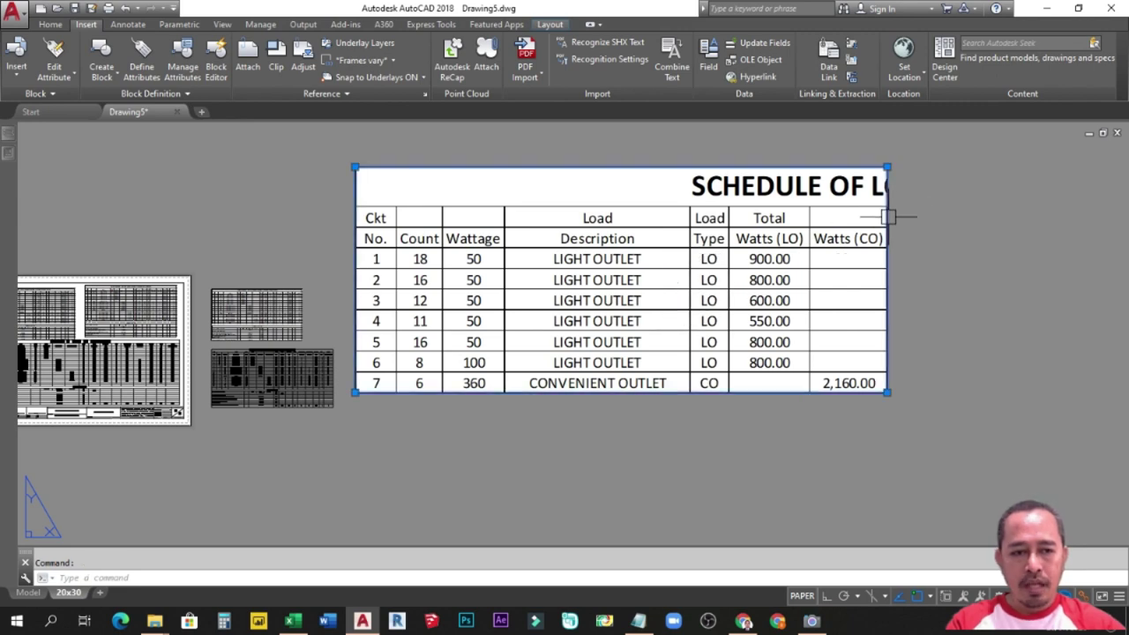
pyautogui.rightClick(888, 216)
pyautogui.moveTo(964, 422)
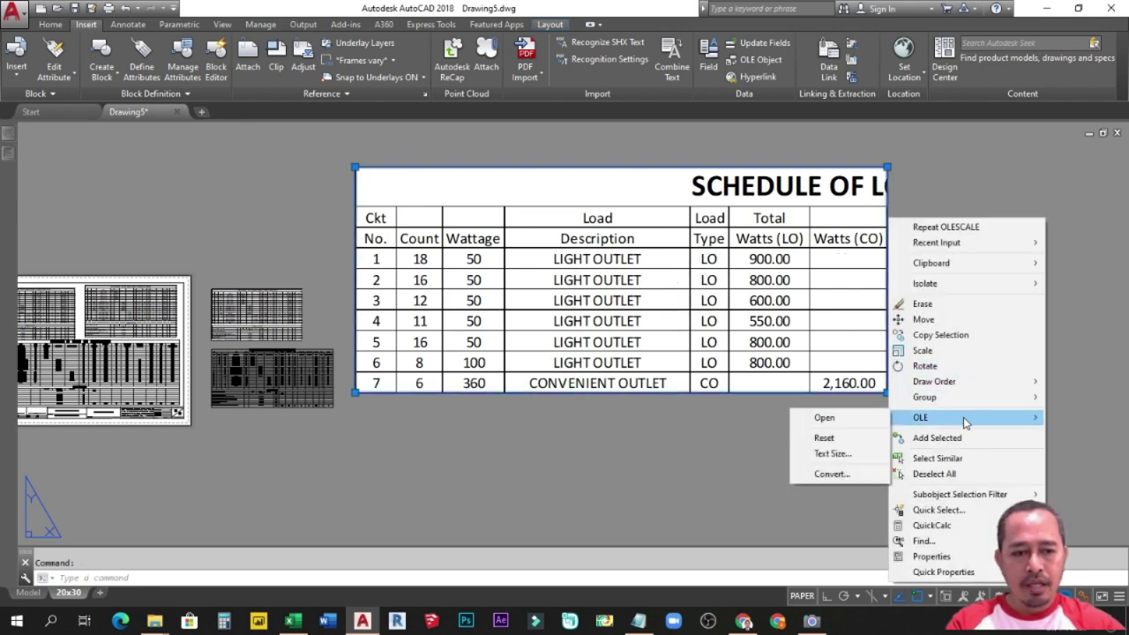
pyautogui.click(847, 455)
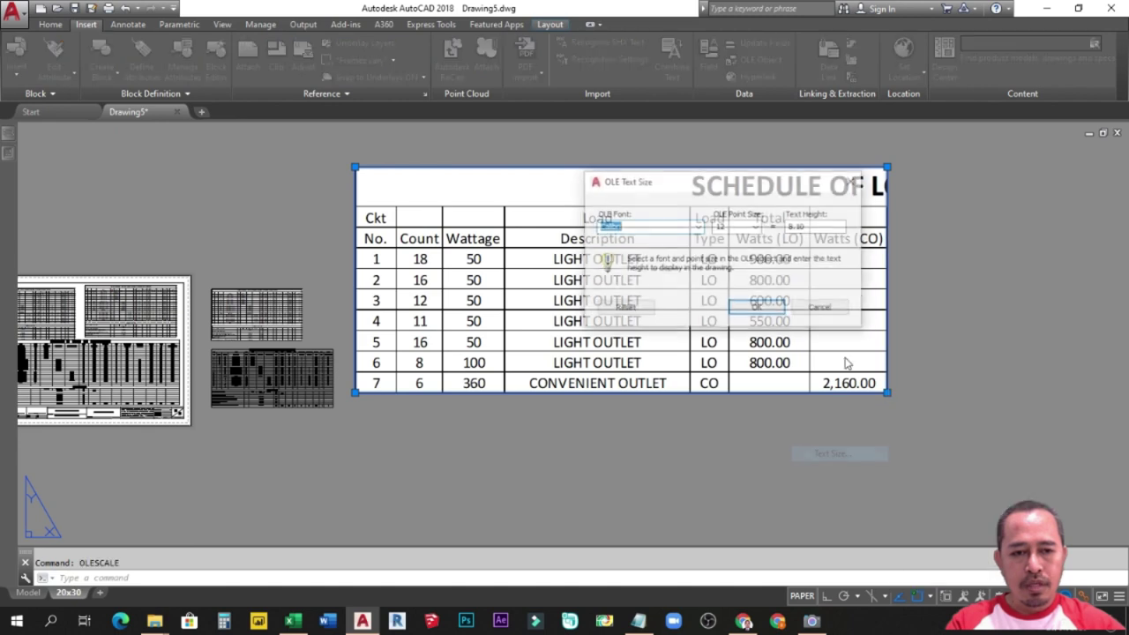
pyautogui.doubleClick(811, 226)
pyautogui.write('4.2')
pyautogui.press('Return')
pyautogui.click(496, 273)
pyautogui.moveTo(11, 156)
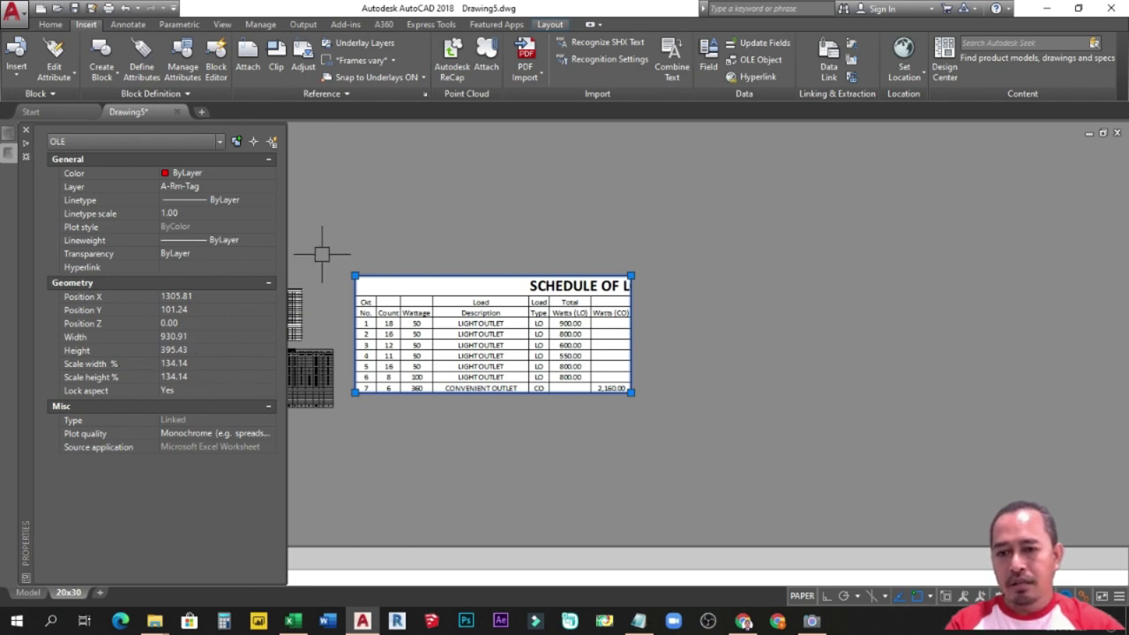
# Close the Properties palette, deselect the table, and Zoom Extents (Z, E) to show every schedule.
pyautogui.hotkey('ctrl', '1')
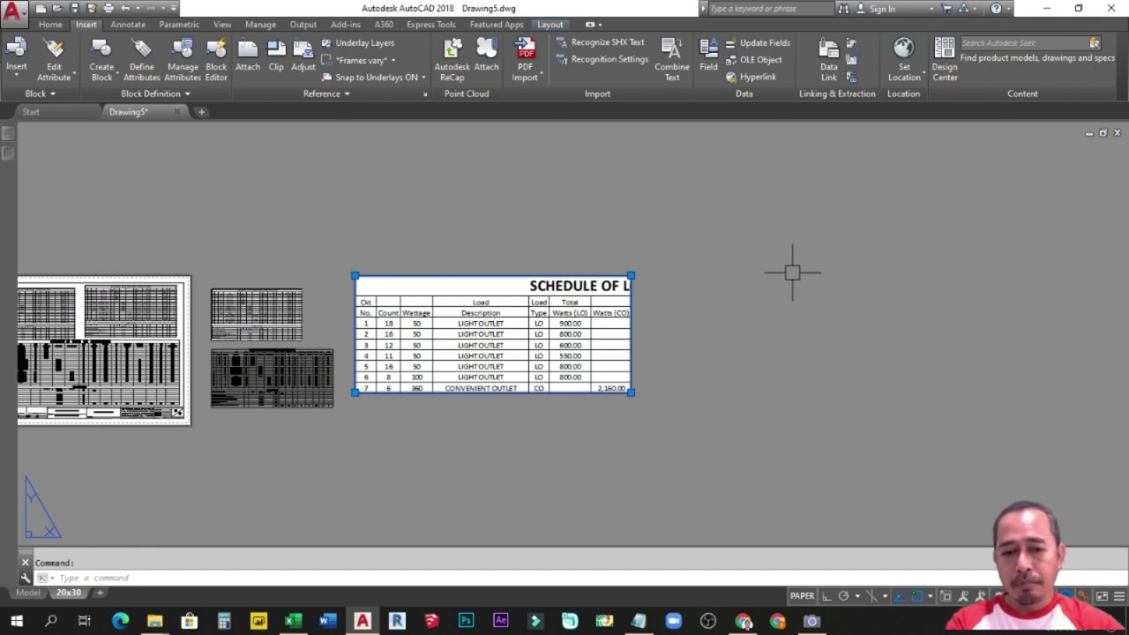
pyautogui.press('Escape')
pyautogui.write('z')
pyautogui.press('Return')
pyautogui.write('e')
pyautogui.press('Return')
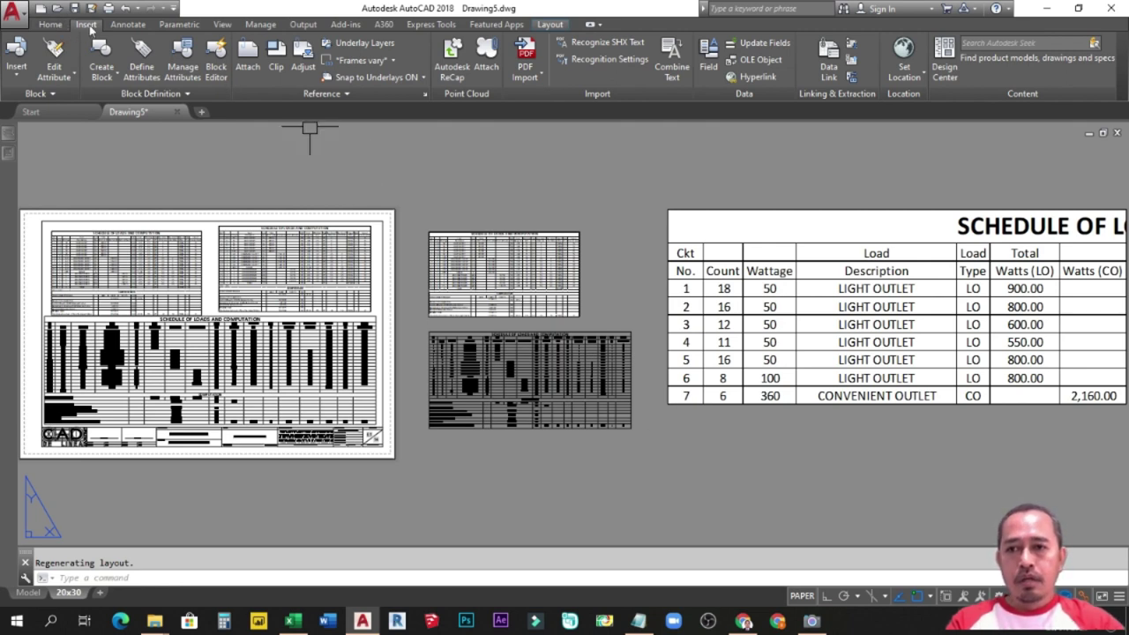
# Start a new table set to 'From a data link' and launch the Data Link Manager.
pyautogui.click(50, 24)
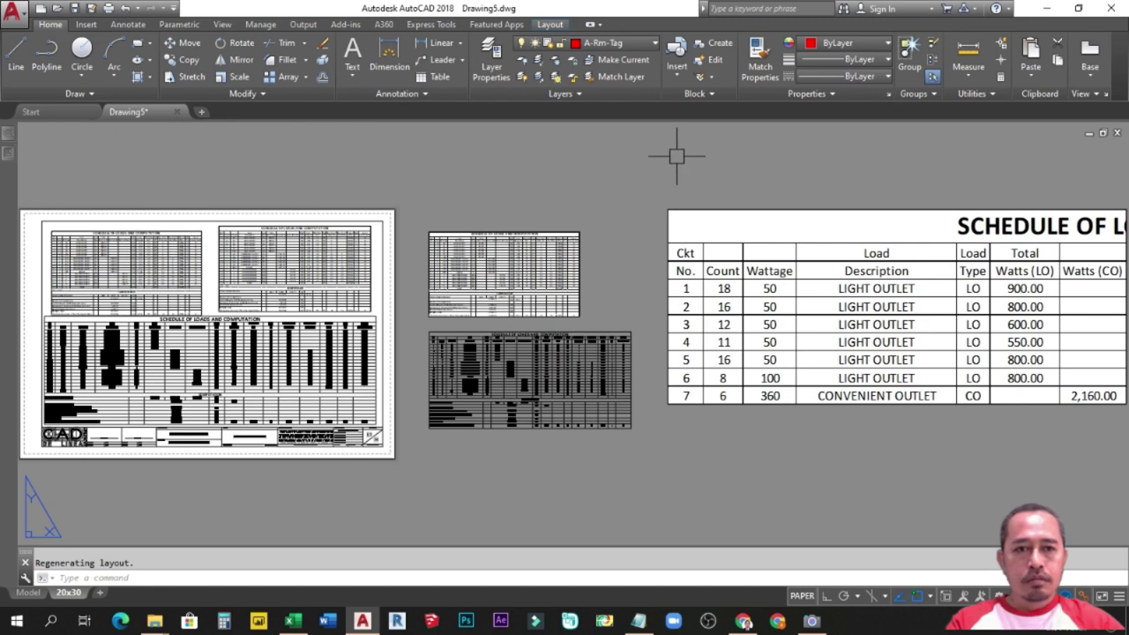
pyautogui.click(119, 26)
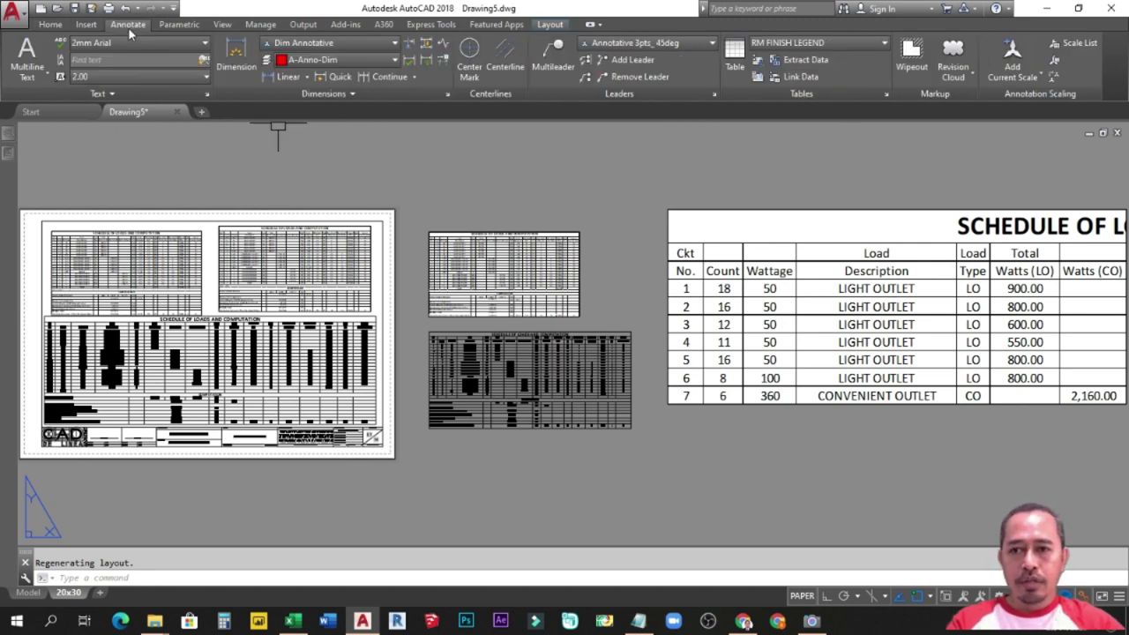
pyautogui.click(735, 55)
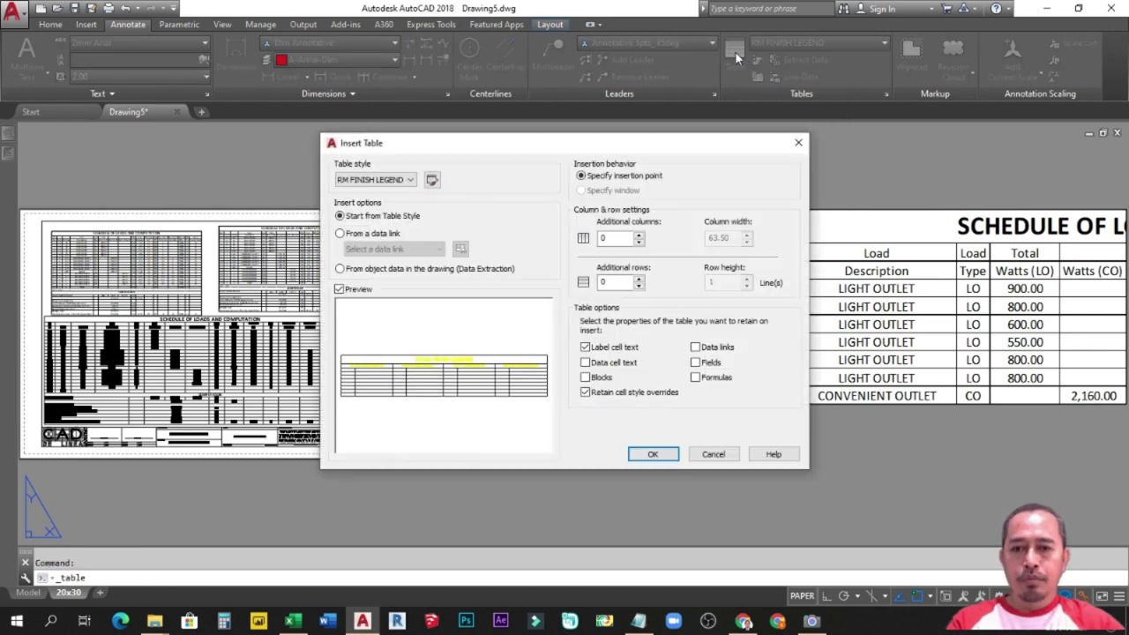
pyautogui.click(341, 233)
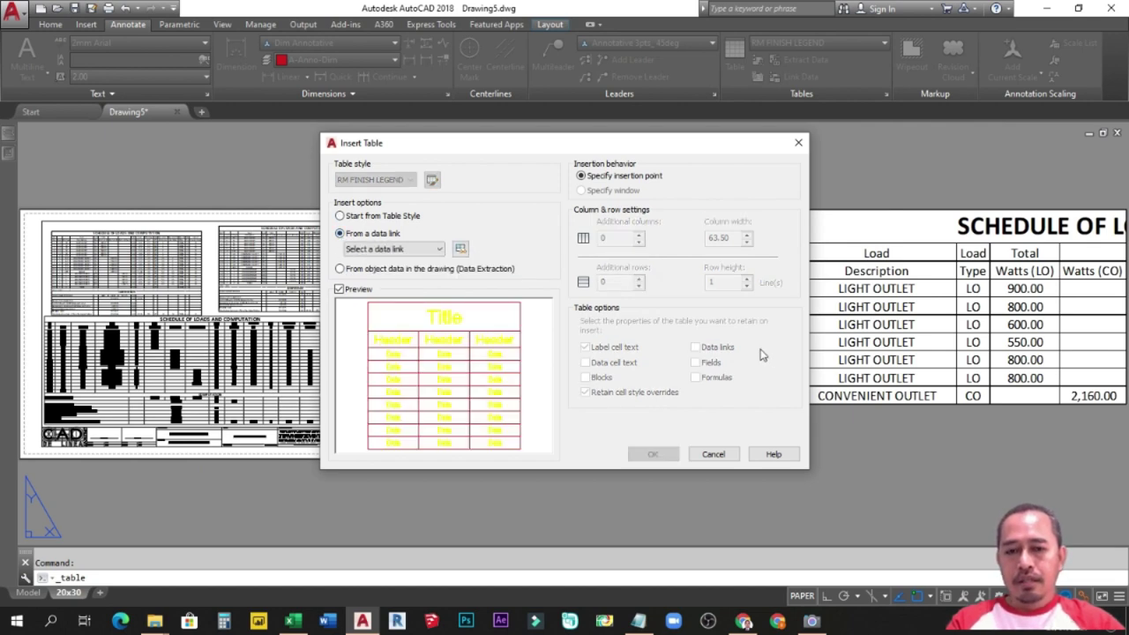
pyautogui.click(435, 251)
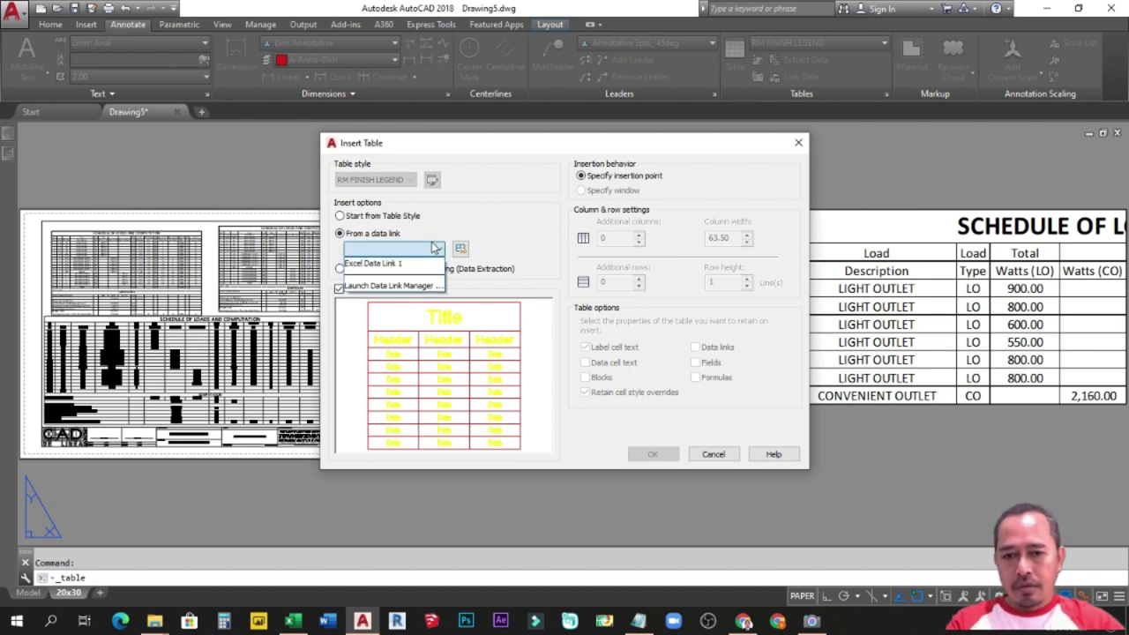
pyautogui.click(435, 251)
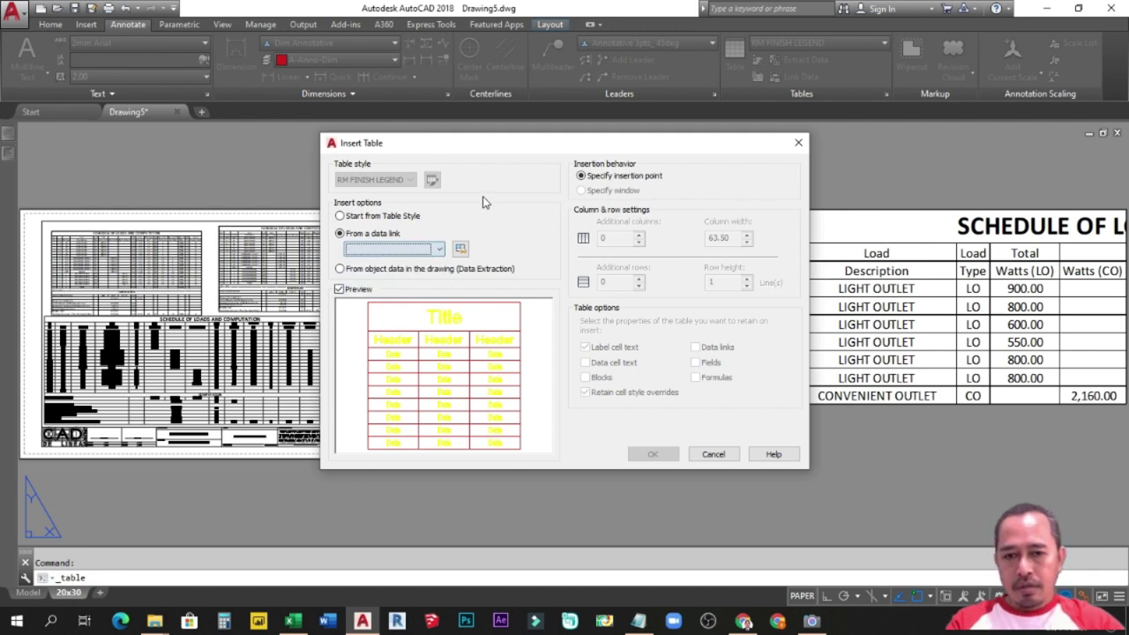
pyautogui.click(460, 250)
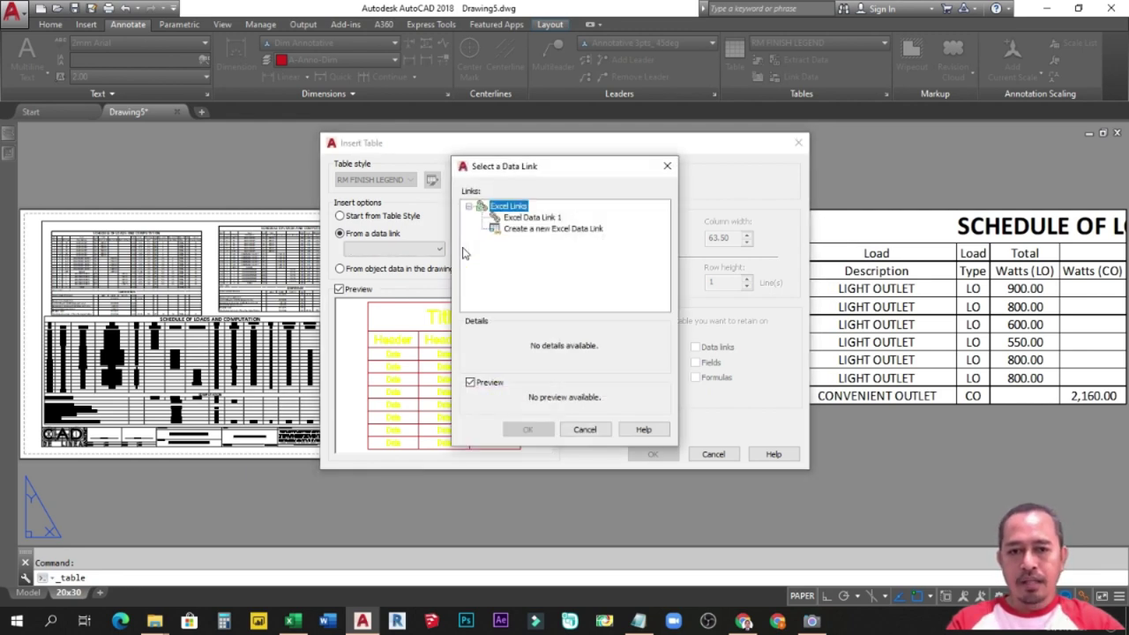
# Add a new Excel Data Link and name it 'Schedule of Loads'.
pyautogui.click(540, 229)
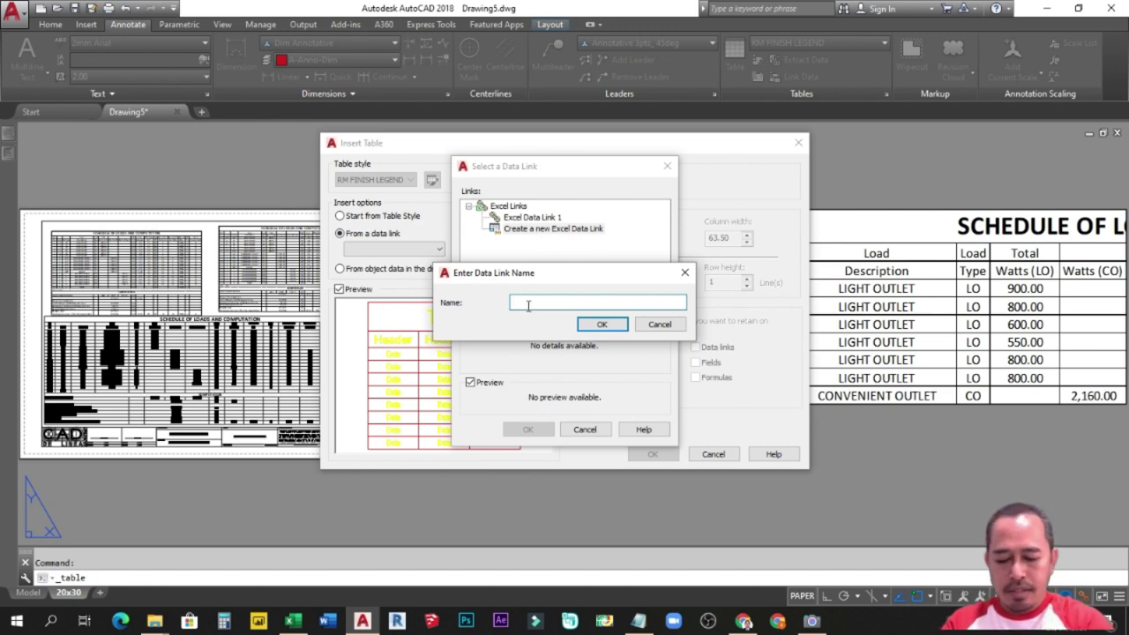
pyautogui.write('Schedule of Lo')
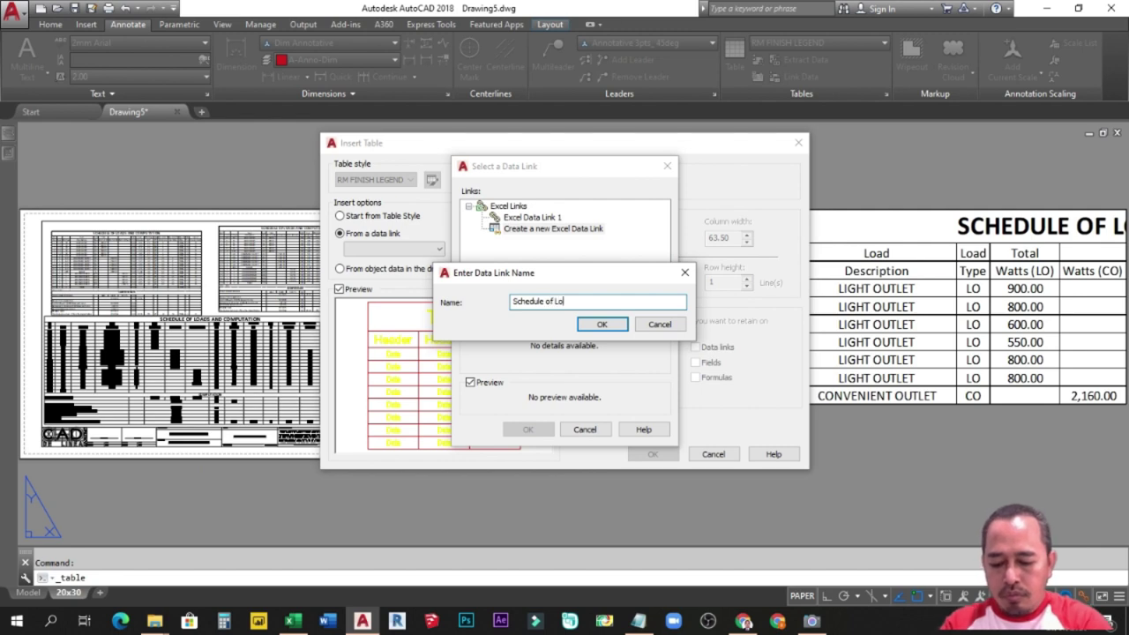
pyautogui.write('ads')
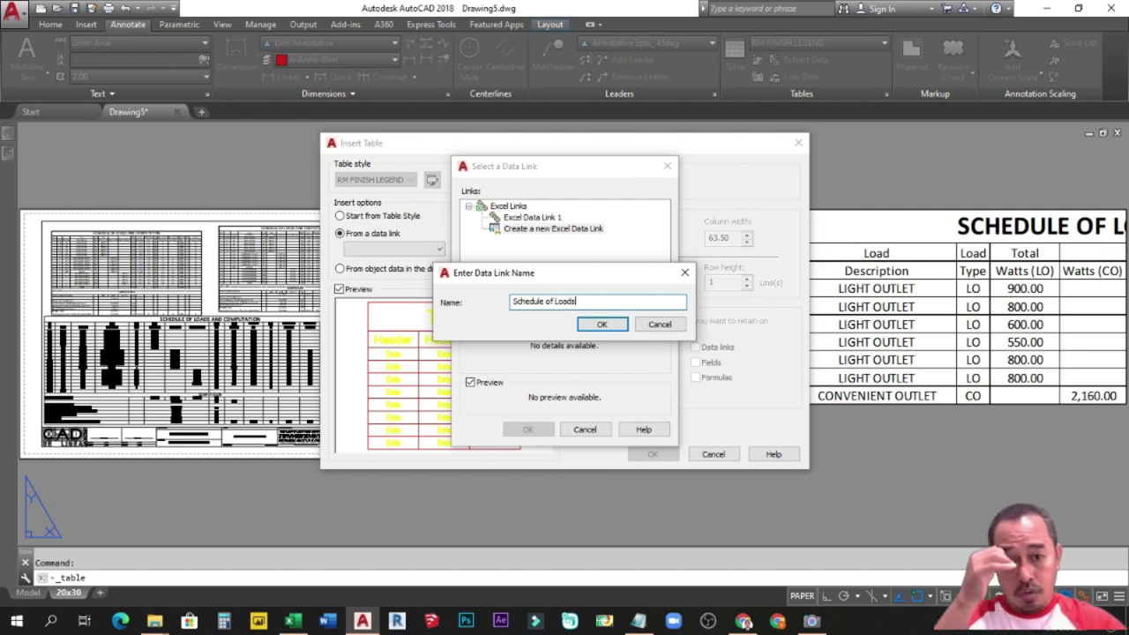
pyautogui.click(604, 324)
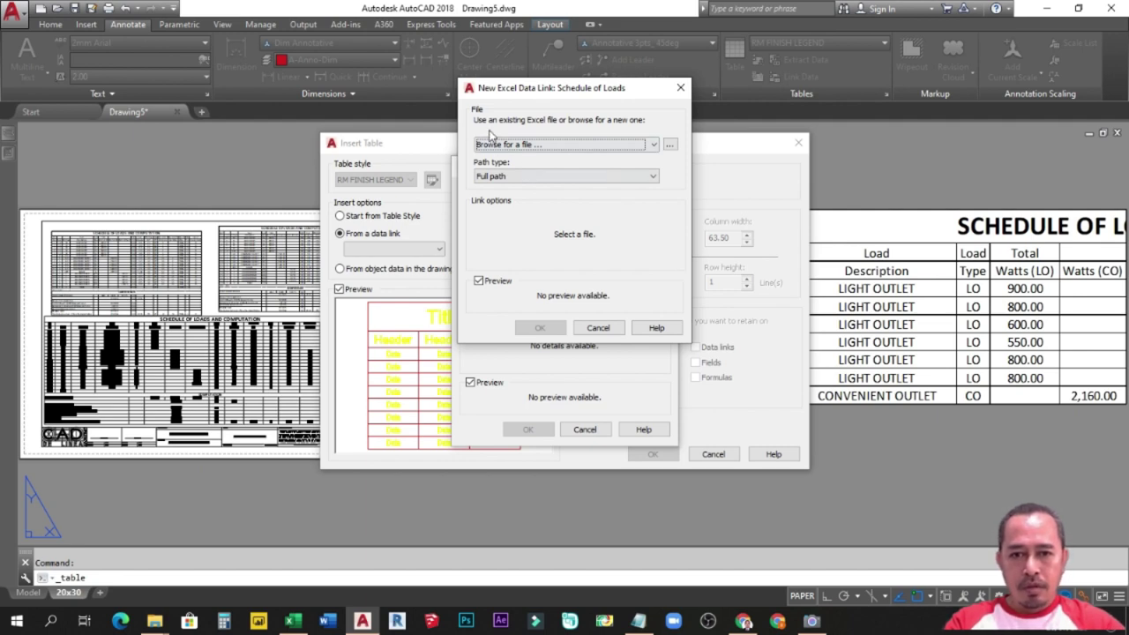
# Browse to the Electrical folder and choose Sched of Loads and Computation.xlsx as the link's workbook.
pyautogui.click(671, 149)
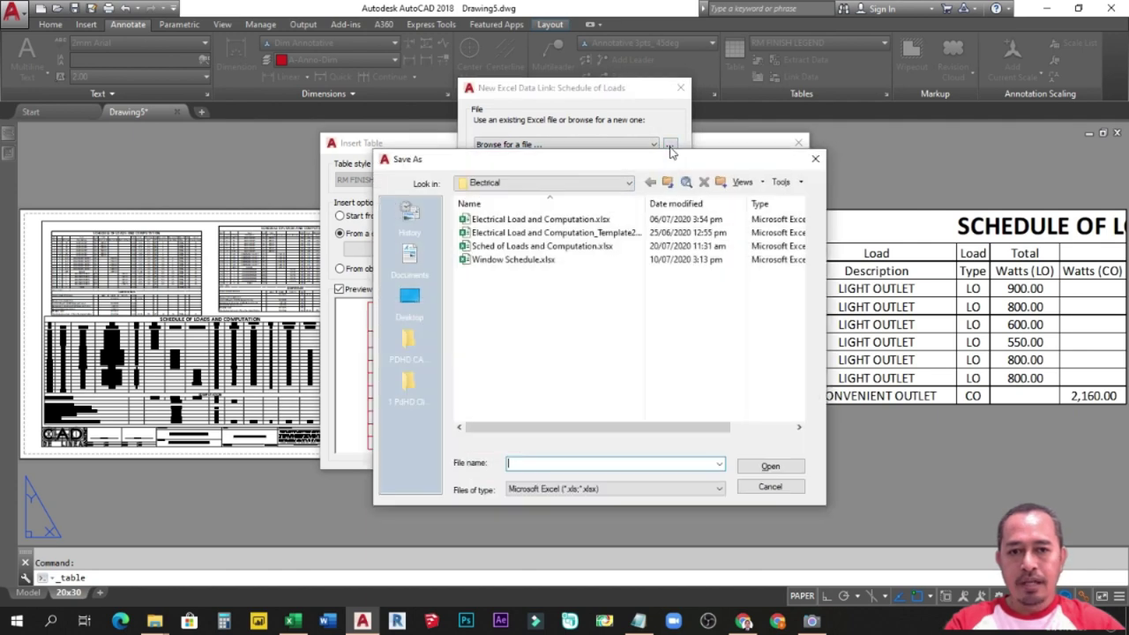
pyautogui.click(509, 248)
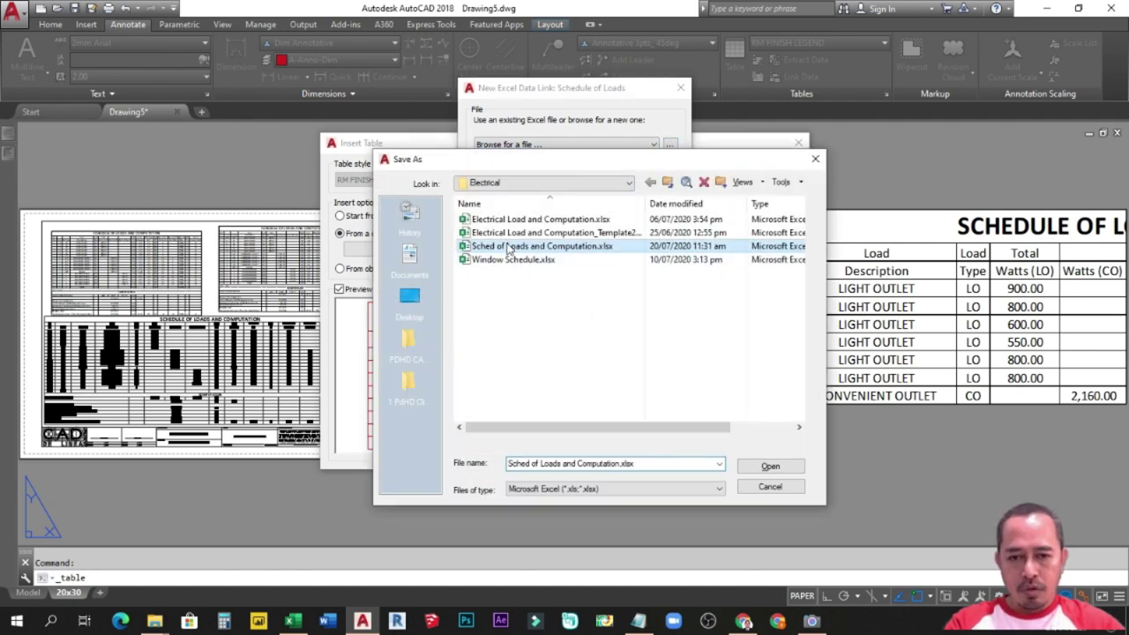
pyautogui.click(770, 466)
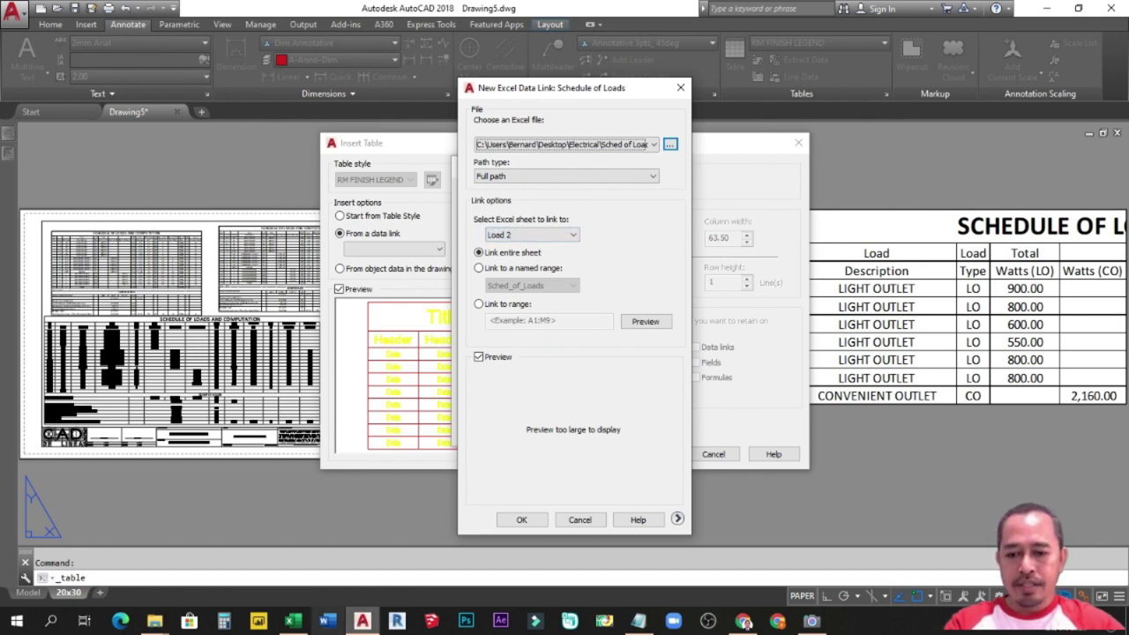
# Add two blank sheets, Sheet1 and Sheet2, to the Excel workbook.
pyautogui.click(286, 625)
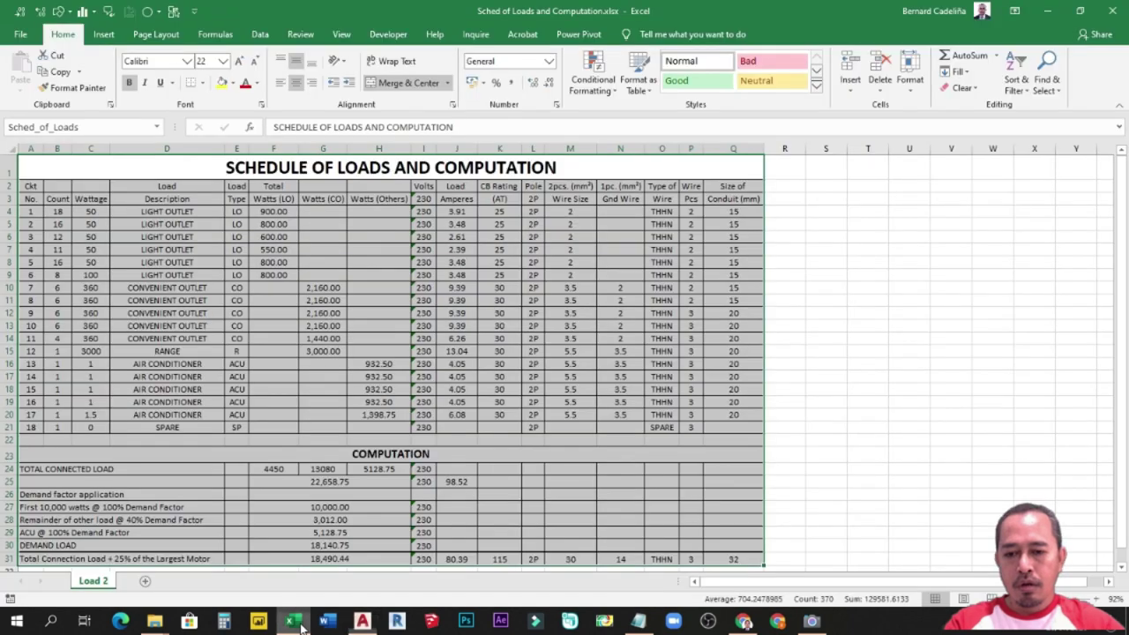
pyautogui.click(145, 582)
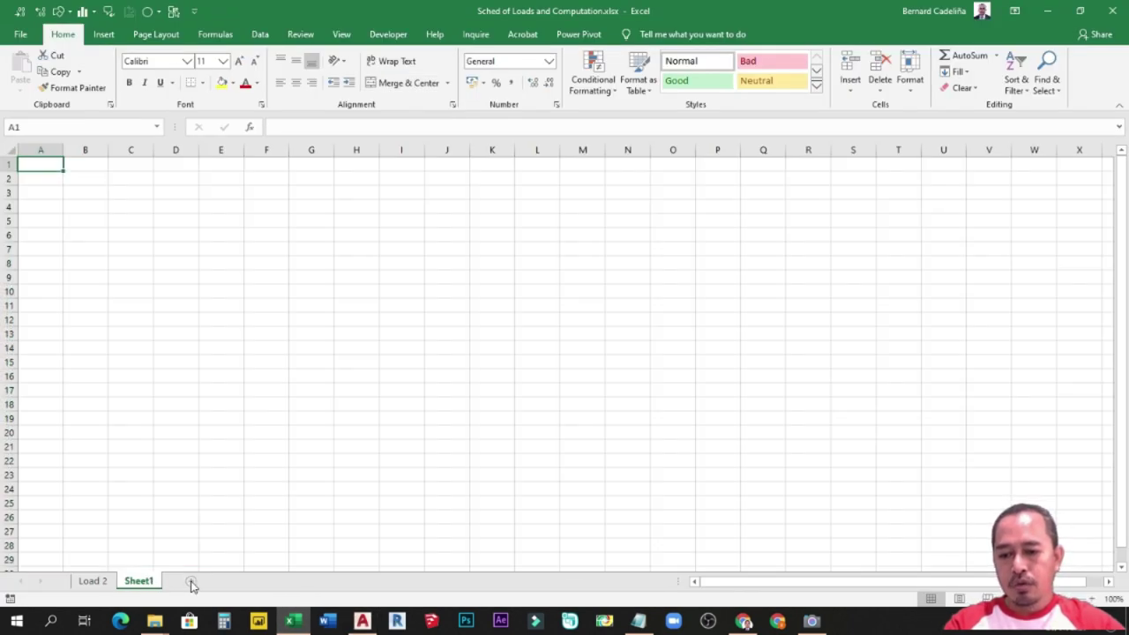
pyautogui.click(188, 583)
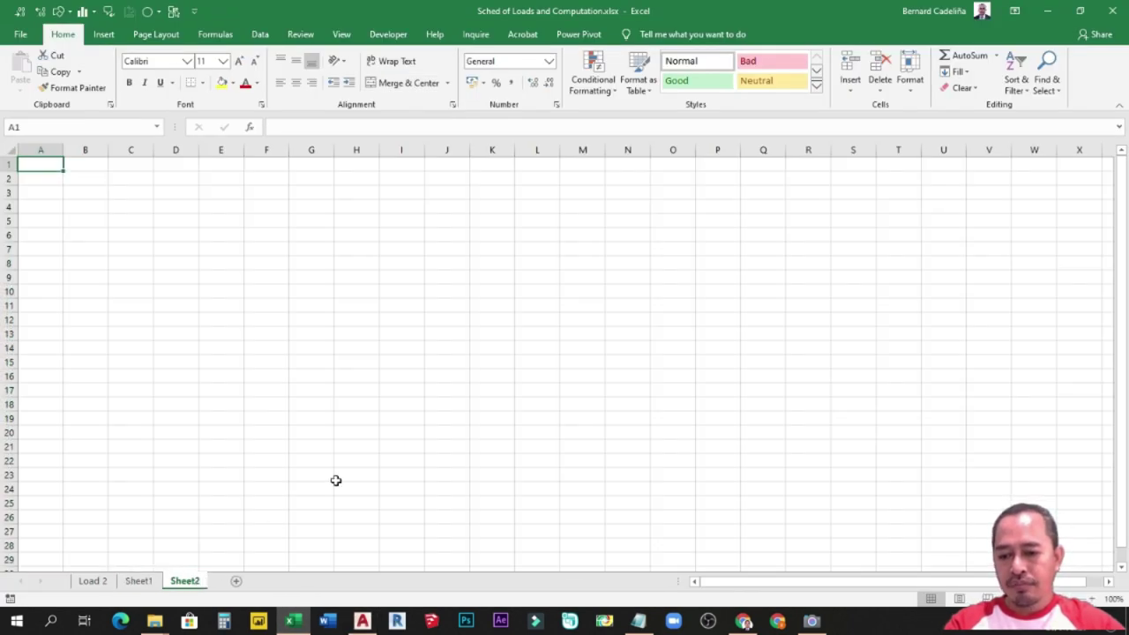
# Cycle through Load 2, Sheet1 and Sheet2 to check the new sheets, ending on Load 2.
pyautogui.click(90, 583)
pyautogui.click(870, 439)
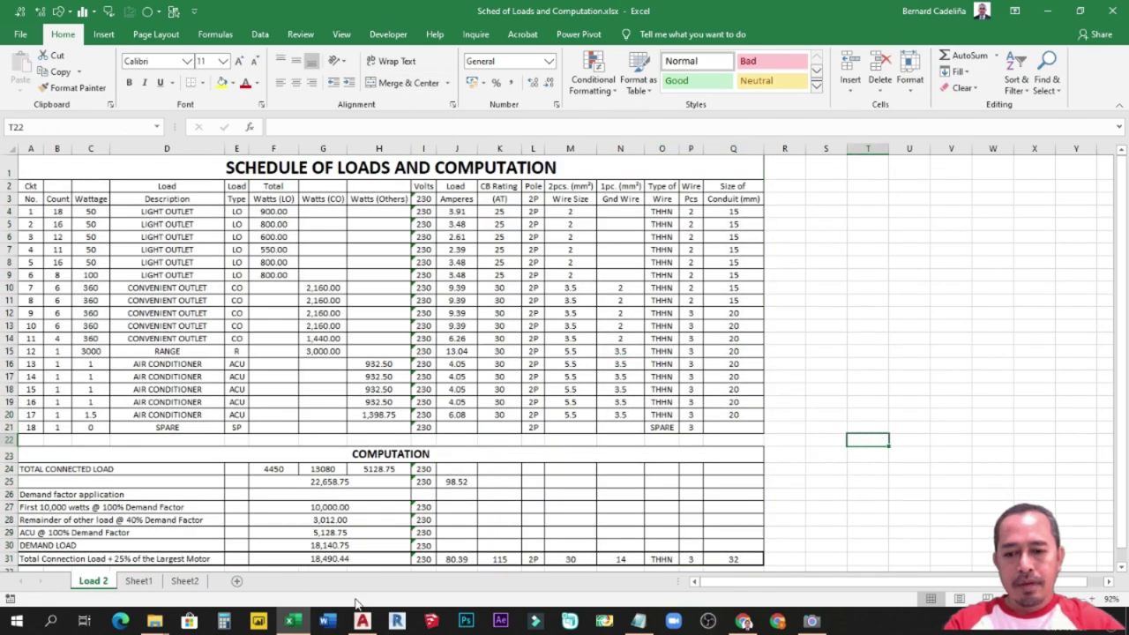
pyautogui.click(139, 583)
pyautogui.click(185, 582)
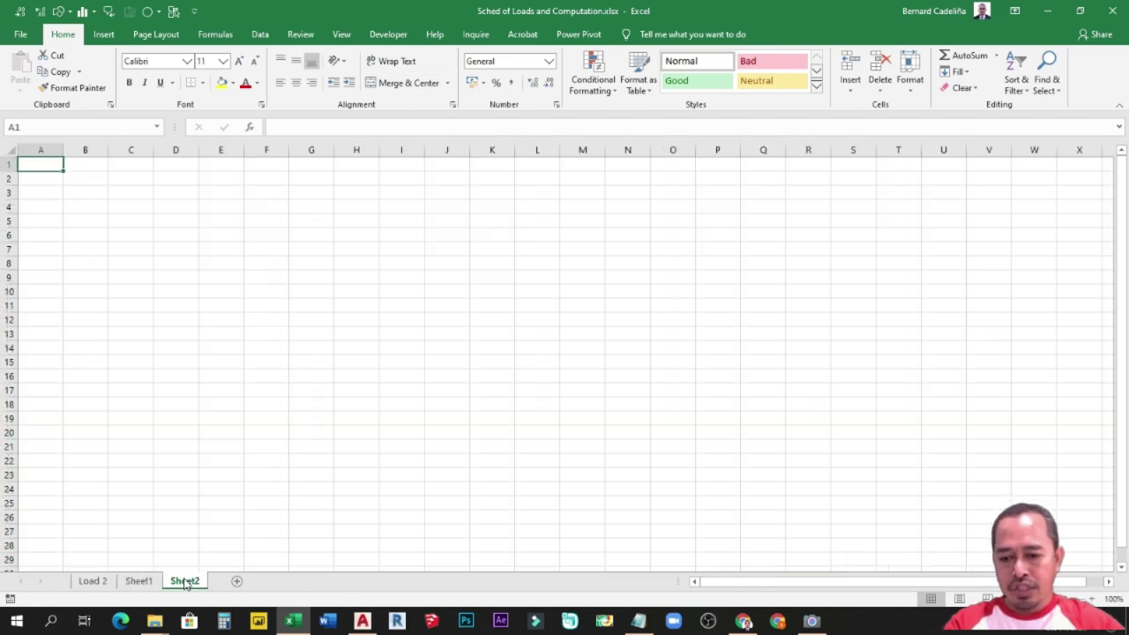
pyautogui.click(139, 582)
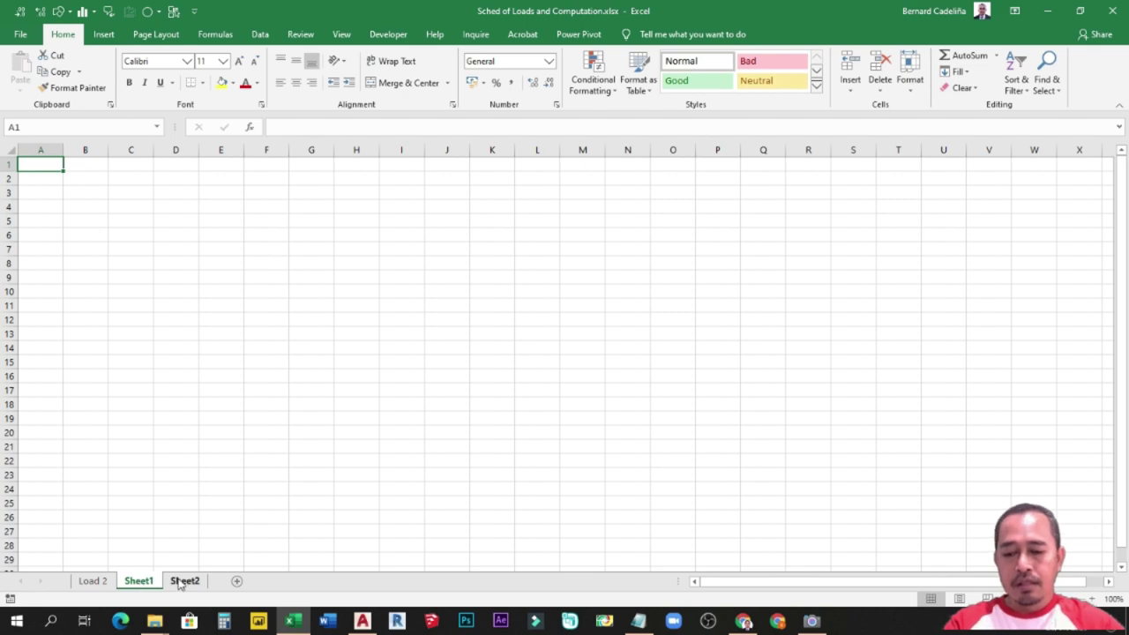
pyautogui.click(185, 583)
pyautogui.click(138, 582)
pyautogui.click(93, 582)
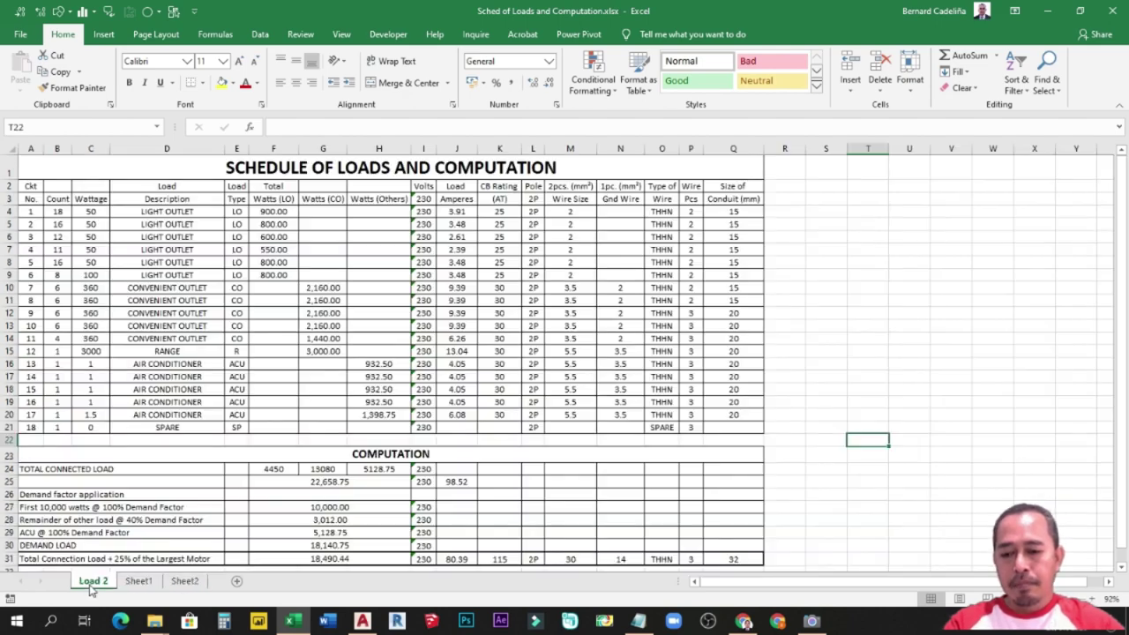
pyautogui.click(138, 582)
pyautogui.click(186, 583)
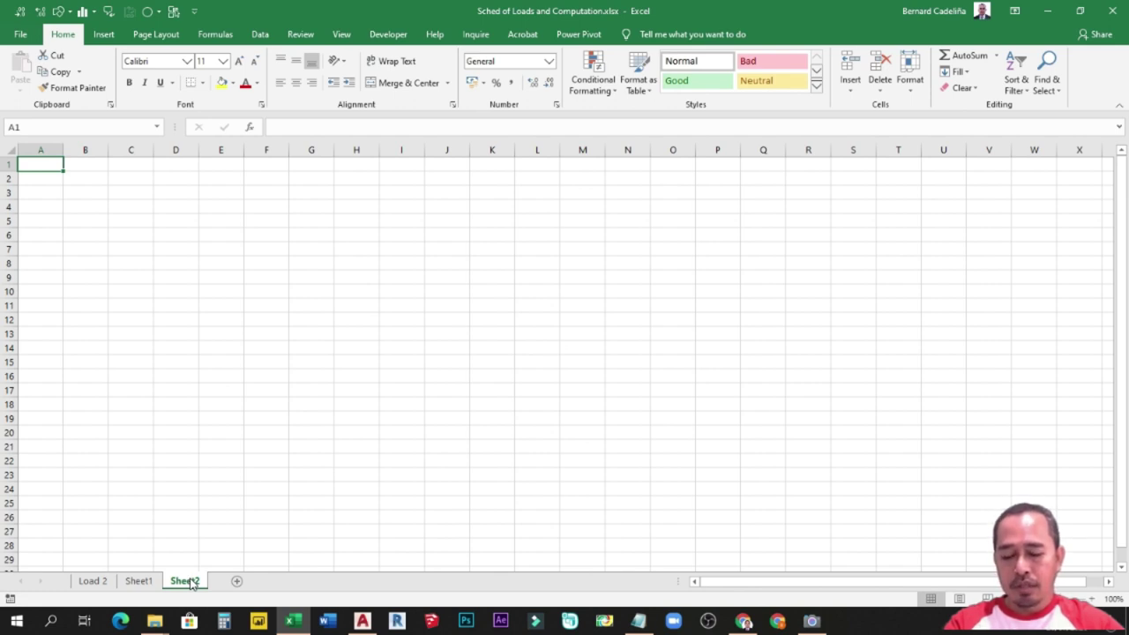
pyautogui.click(138, 582)
pyautogui.click(185, 582)
pyautogui.click(93, 582)
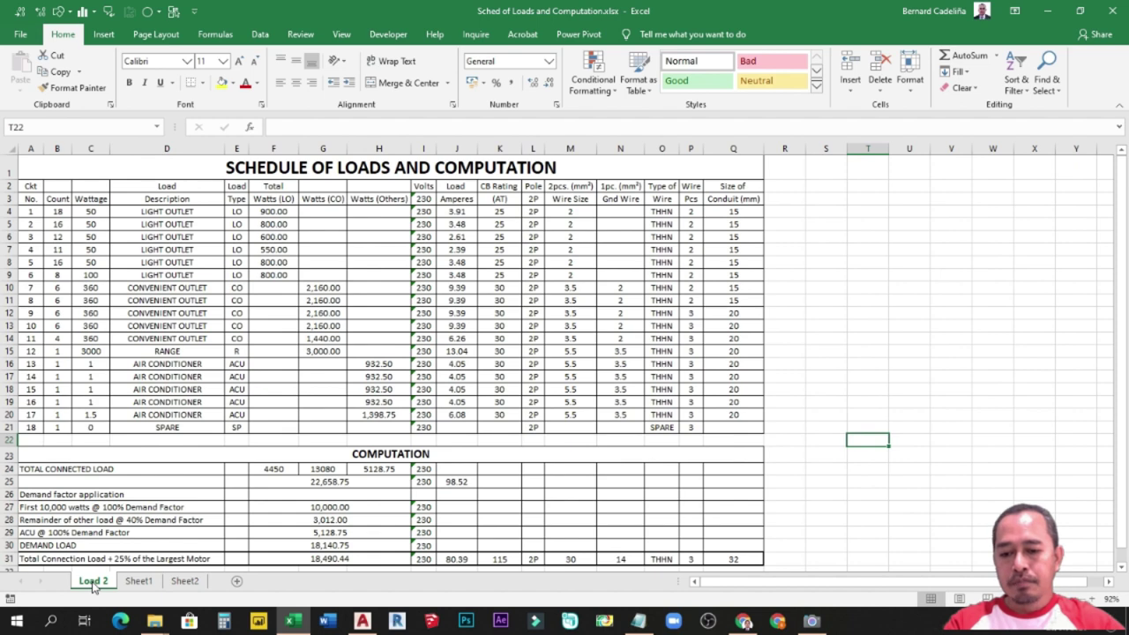
pyautogui.click(362, 621)
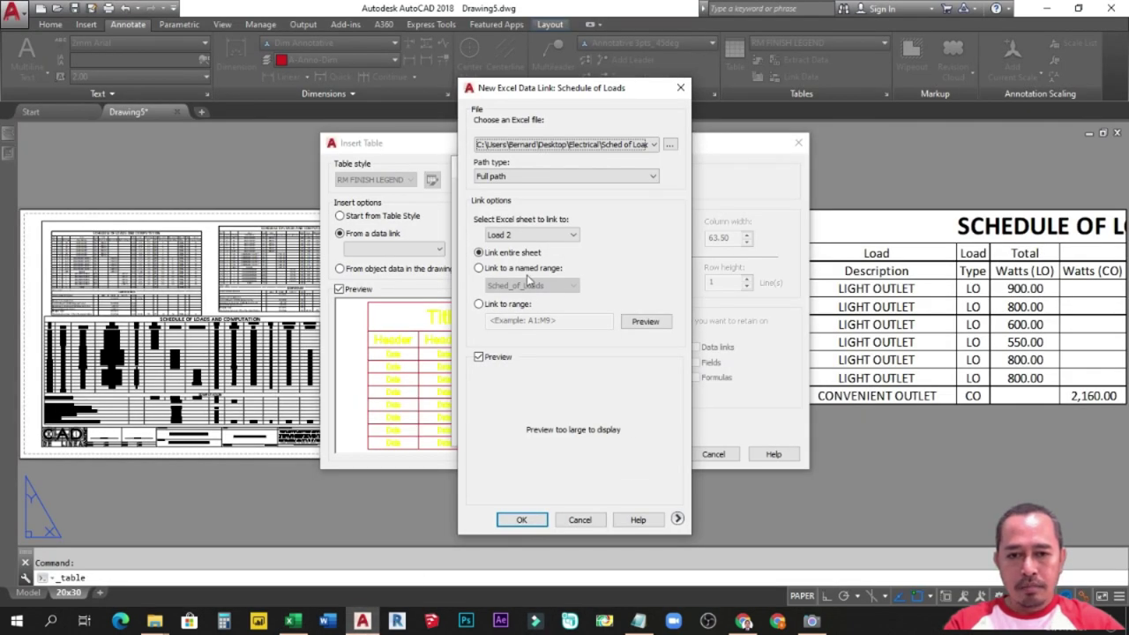
pyautogui.click(570, 236)
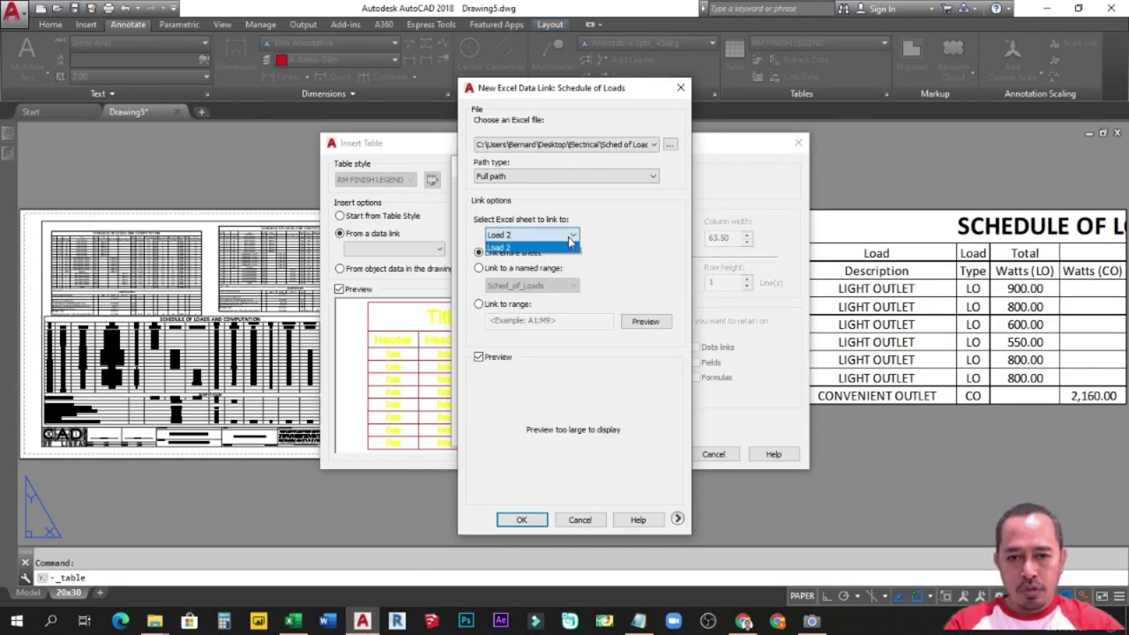
pyautogui.click(500, 248)
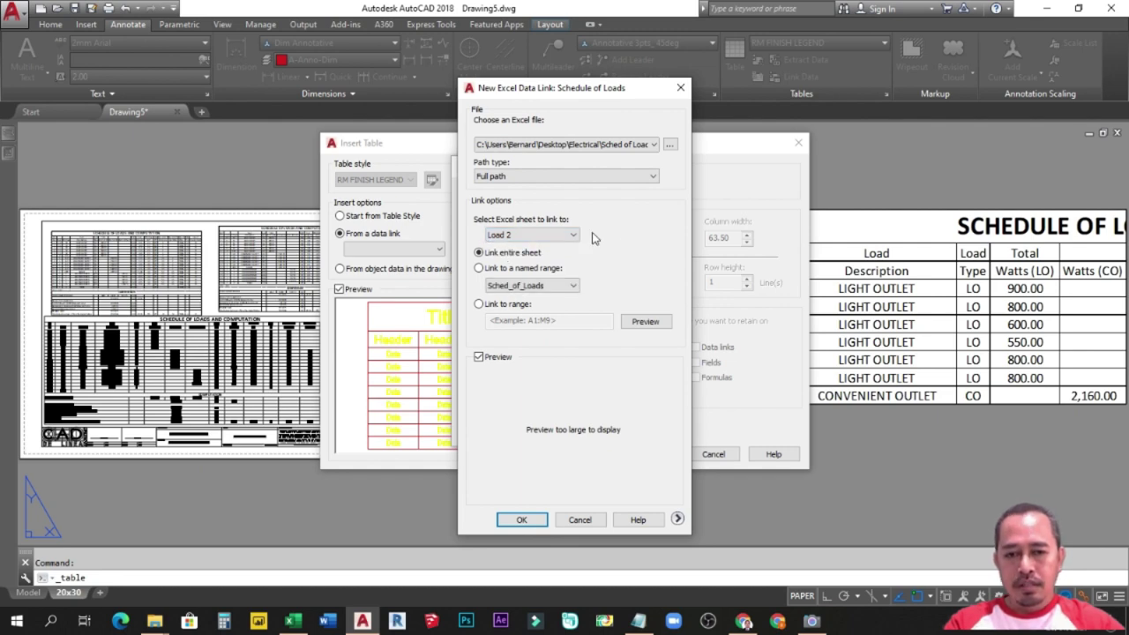
pyautogui.click(573, 236)
pyautogui.click(508, 252)
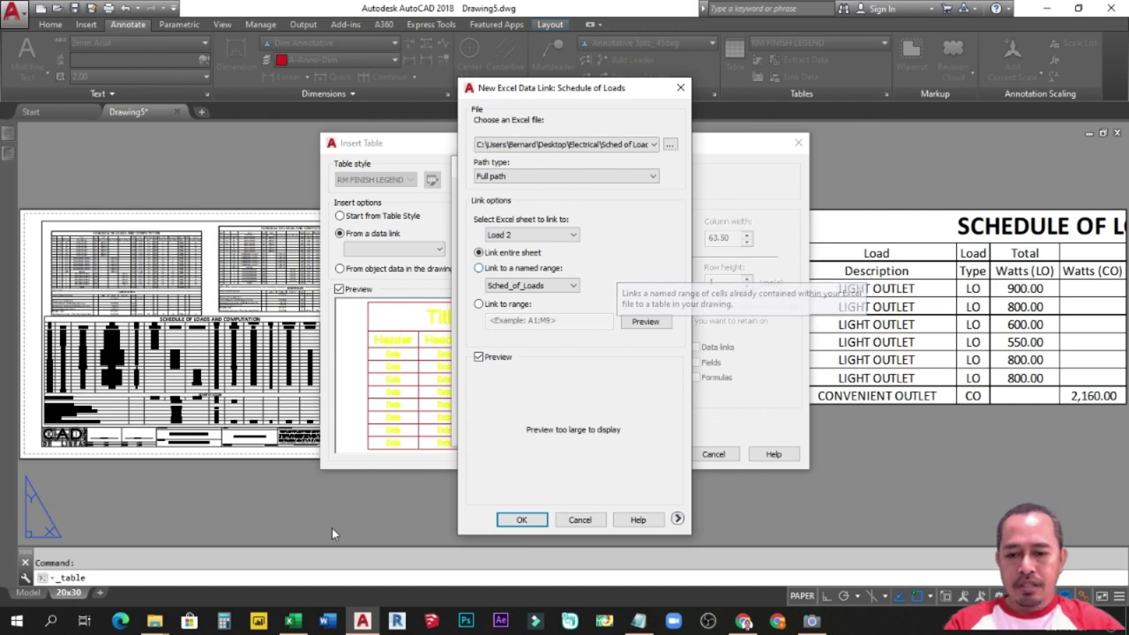
pyautogui.click(292, 620)
pyautogui.click(867, 312)
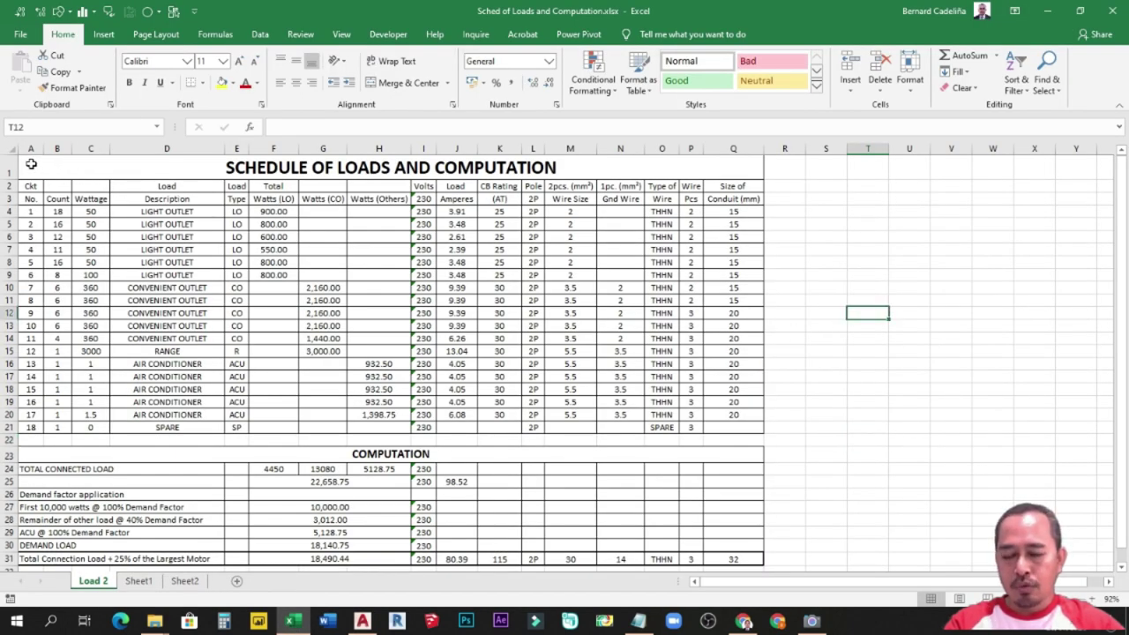
pyautogui.moveTo(31, 164); pyautogui.dragTo(634, 558)
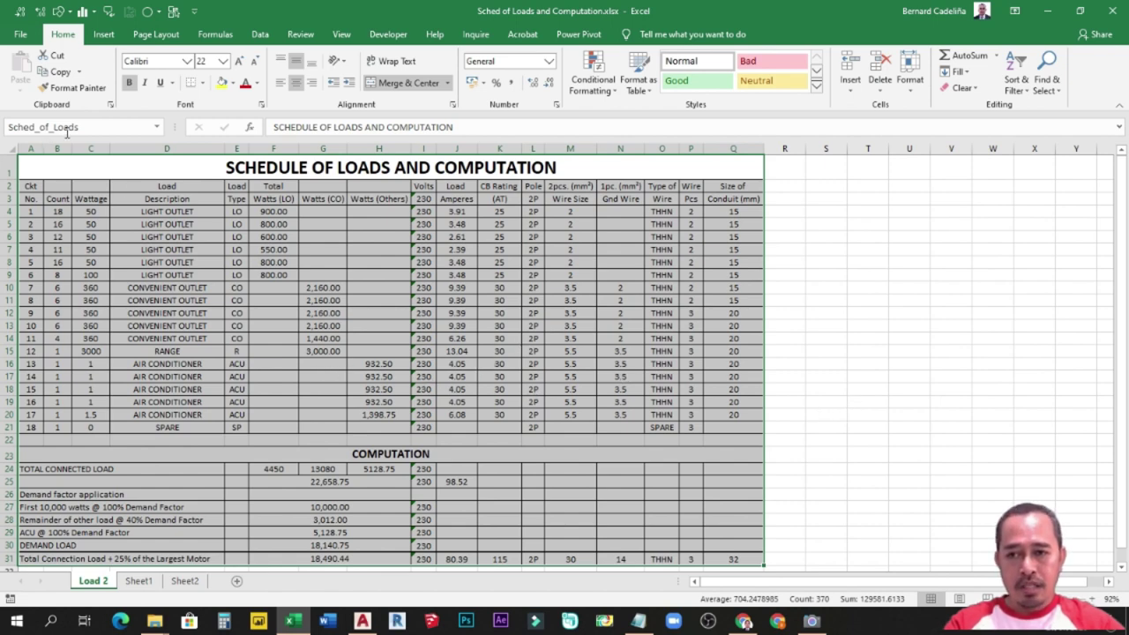
pyautogui.click(888, 363)
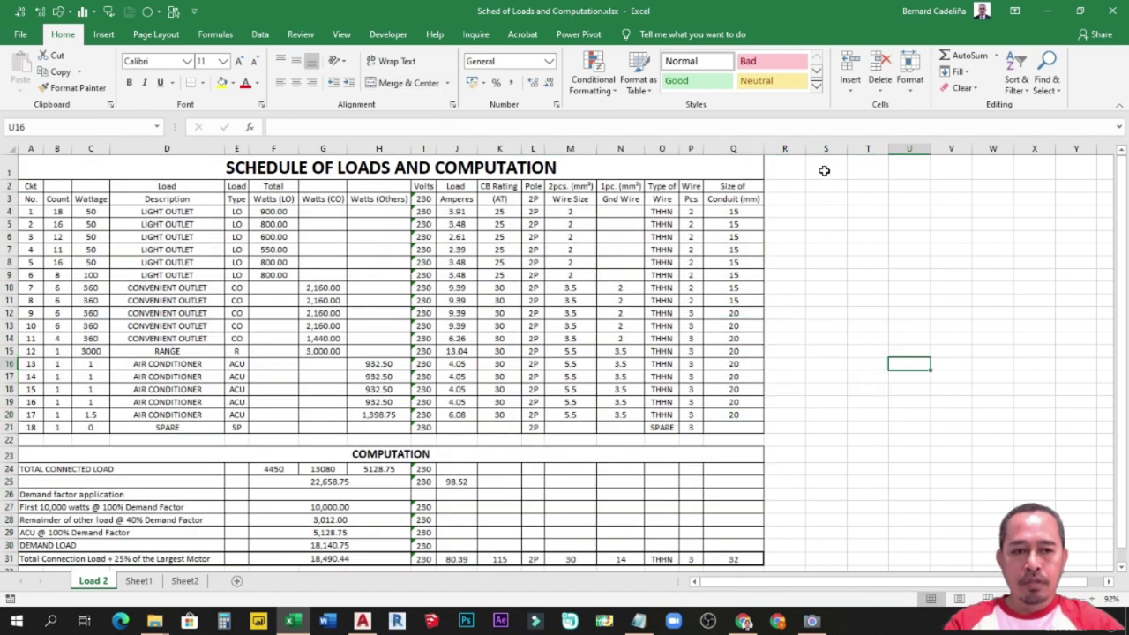
# Select an empty block of cells beside the table and begin naming it in the Name Box.
pyautogui.moveTo(824, 170); pyautogui.dragTo(979, 428)
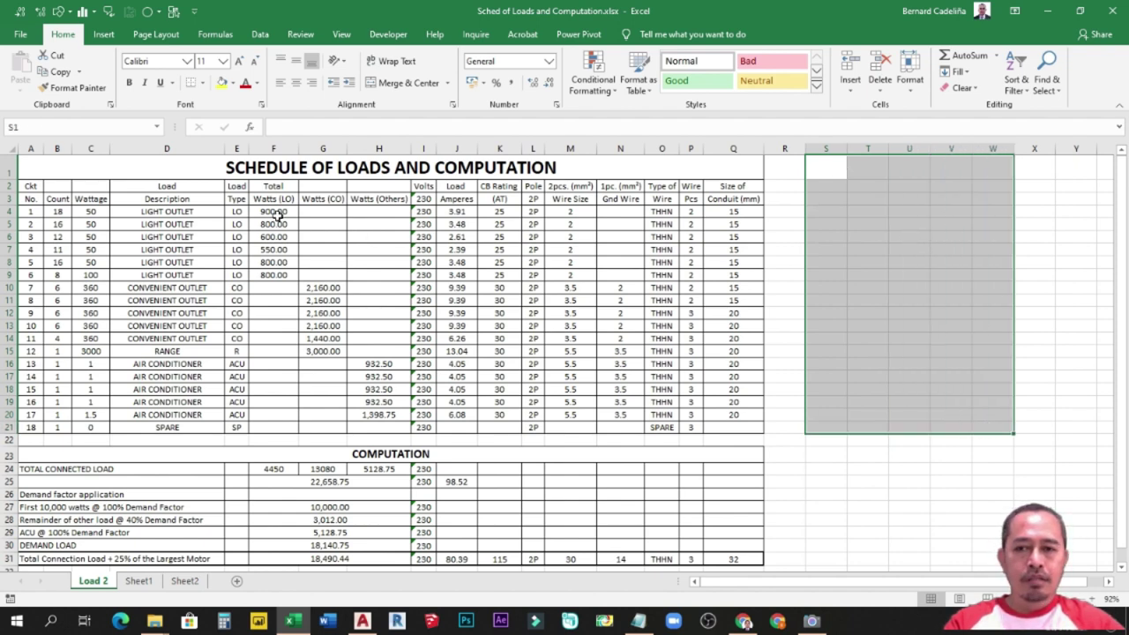
pyautogui.click(32, 127)
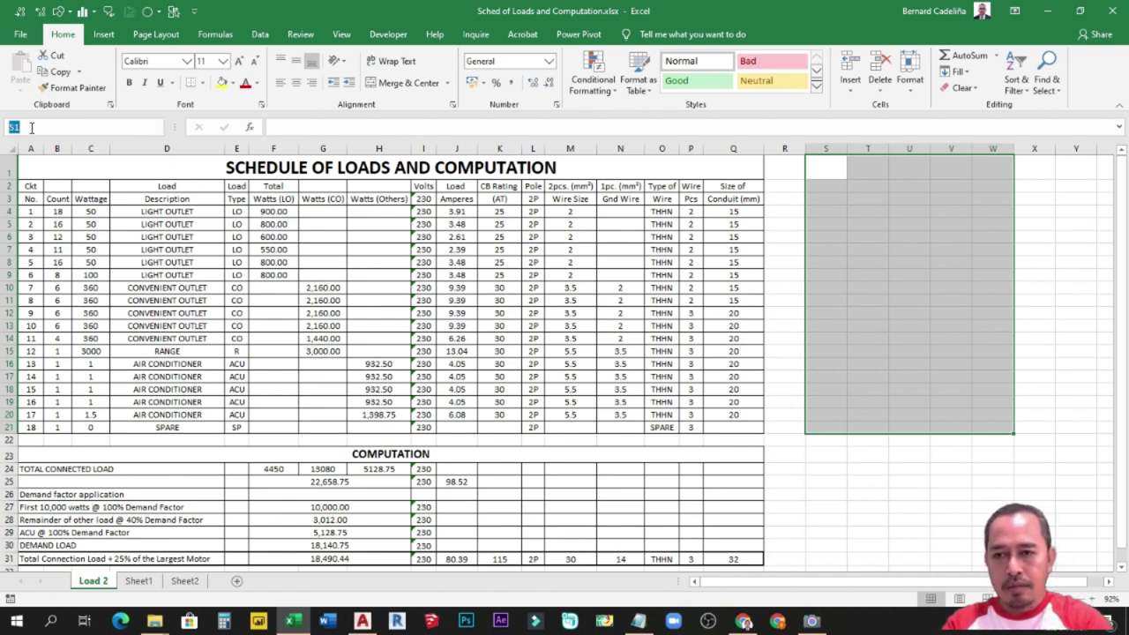
pyautogui.write('n')
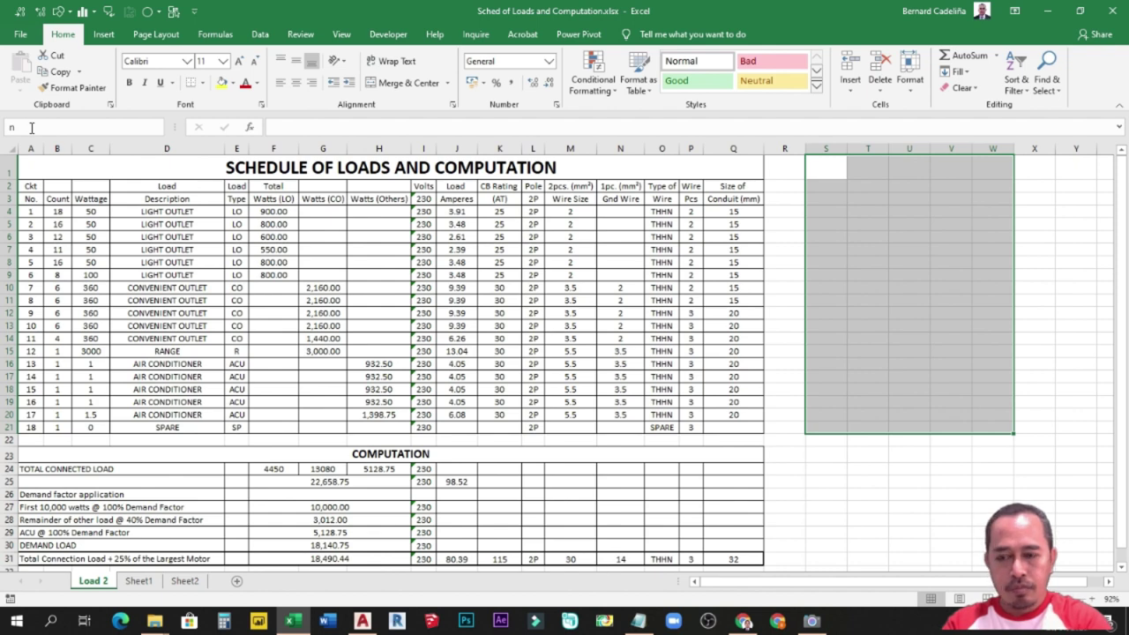
pyautogui.write('Name_')
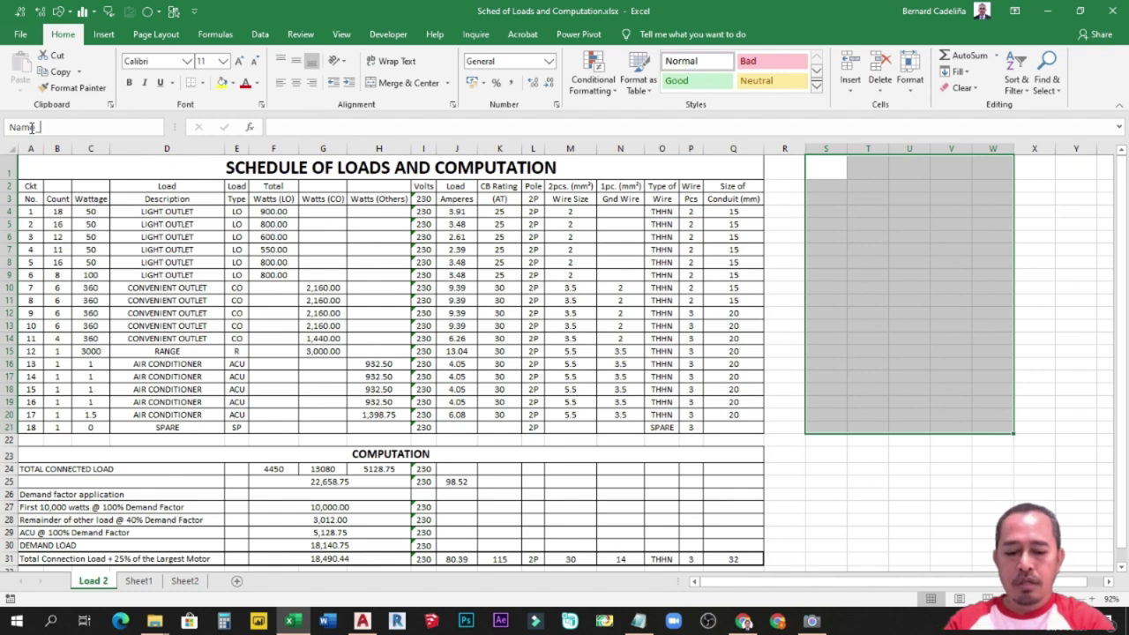
# Confirm Sched_of_Loads appears in the Name Box list, then go back to AutoCAD.
pyautogui.click(159, 131)
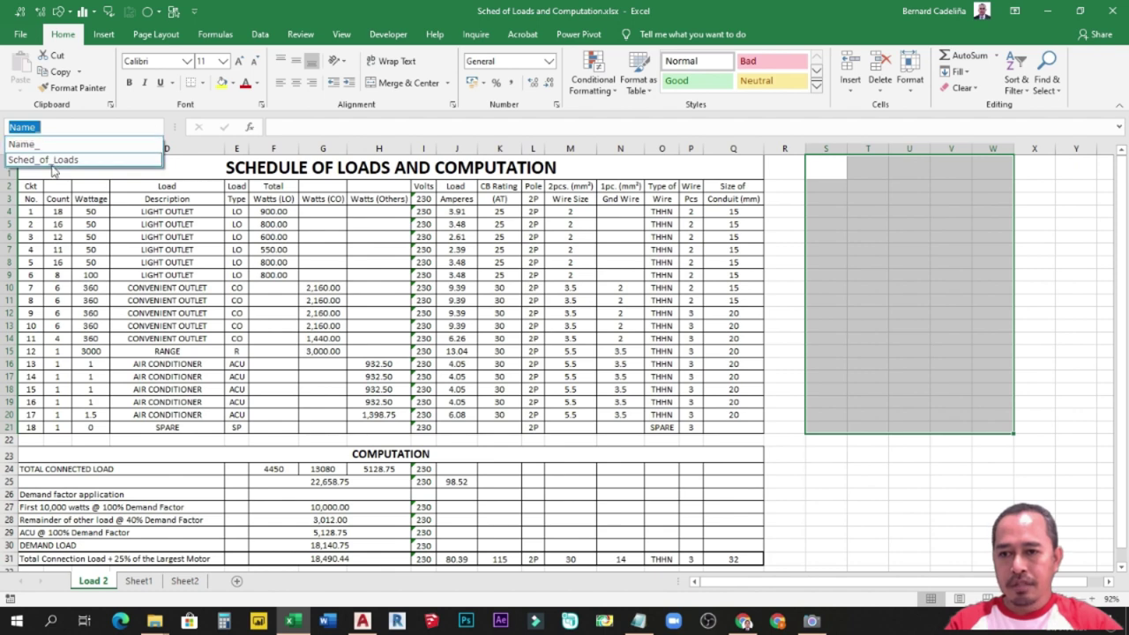
pyautogui.press('Escape')
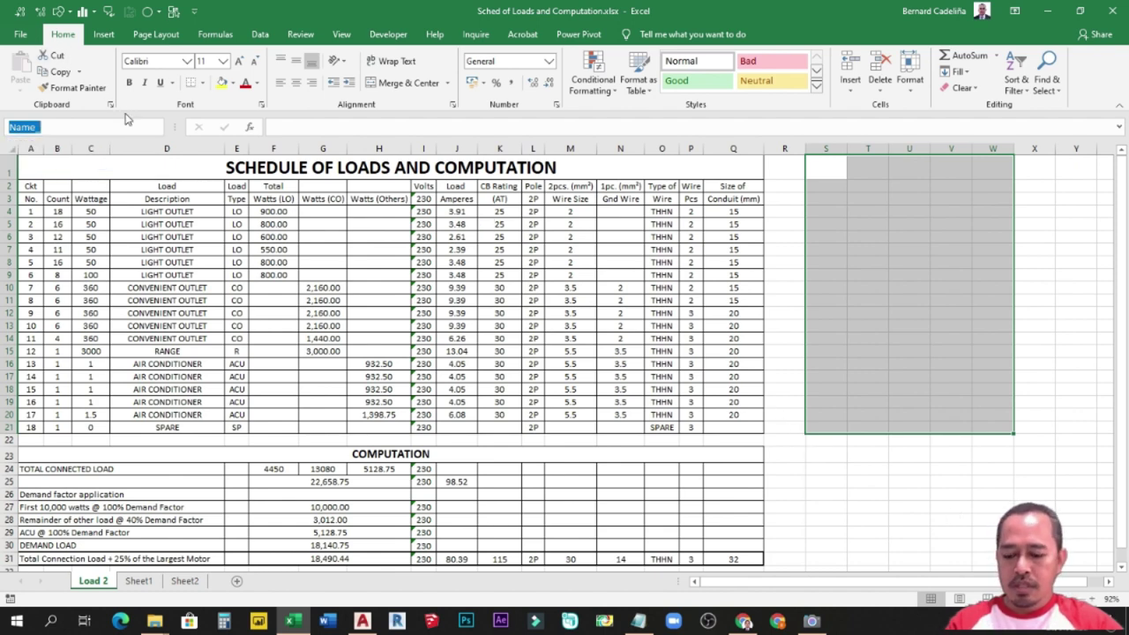
pyautogui.click(361, 621)
# Keep sheet Load 2, try the Sched_of_Loads named range, then choose Link to range instead.
pyautogui.click(571, 234)
pyautogui.click(623, 241)
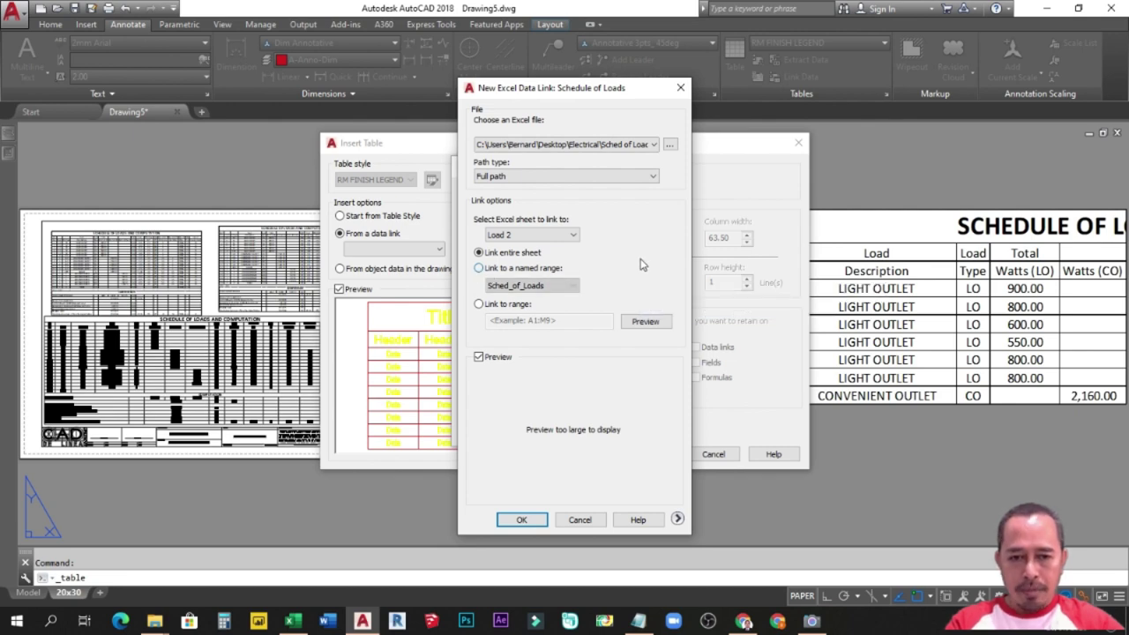
pyautogui.press('Down')
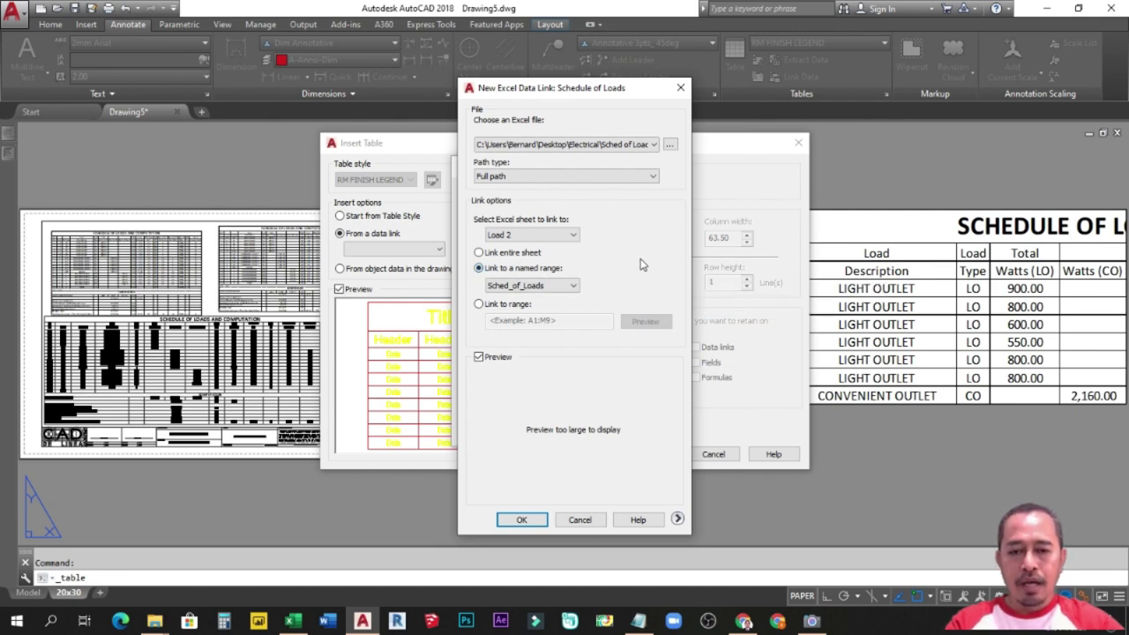
pyautogui.click(573, 286)
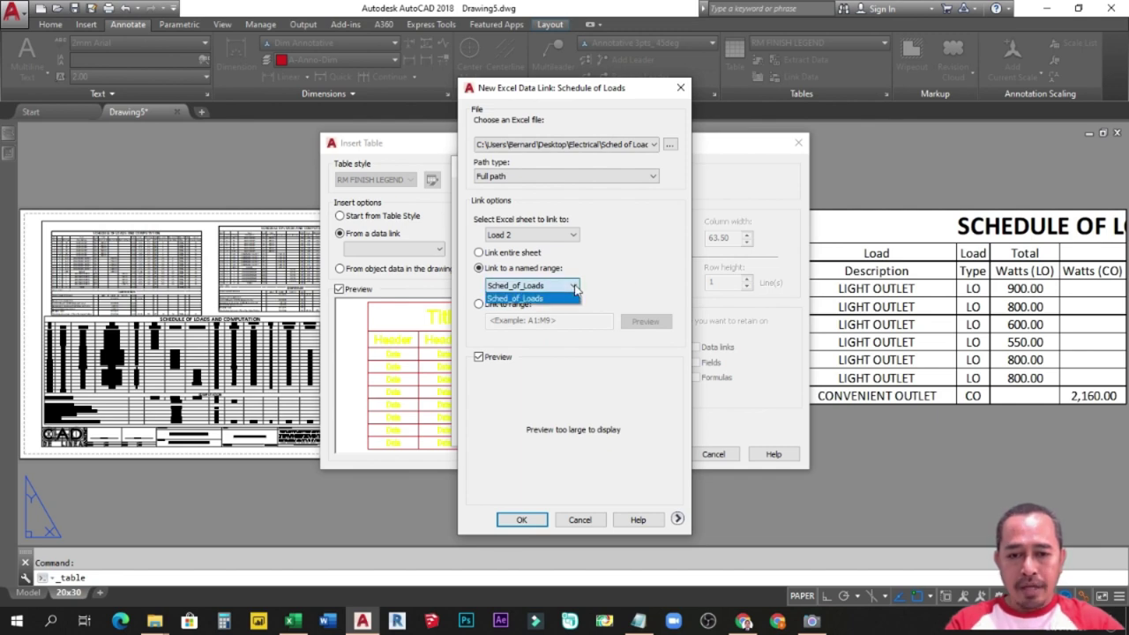
pyautogui.click(515, 299)
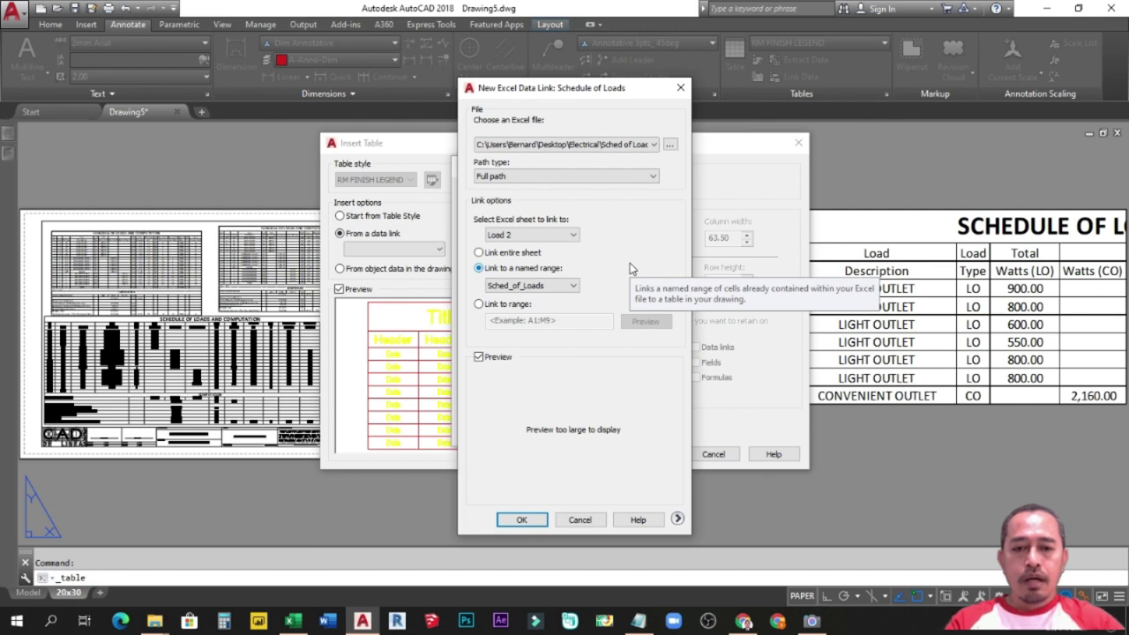
pyautogui.click(479, 305)
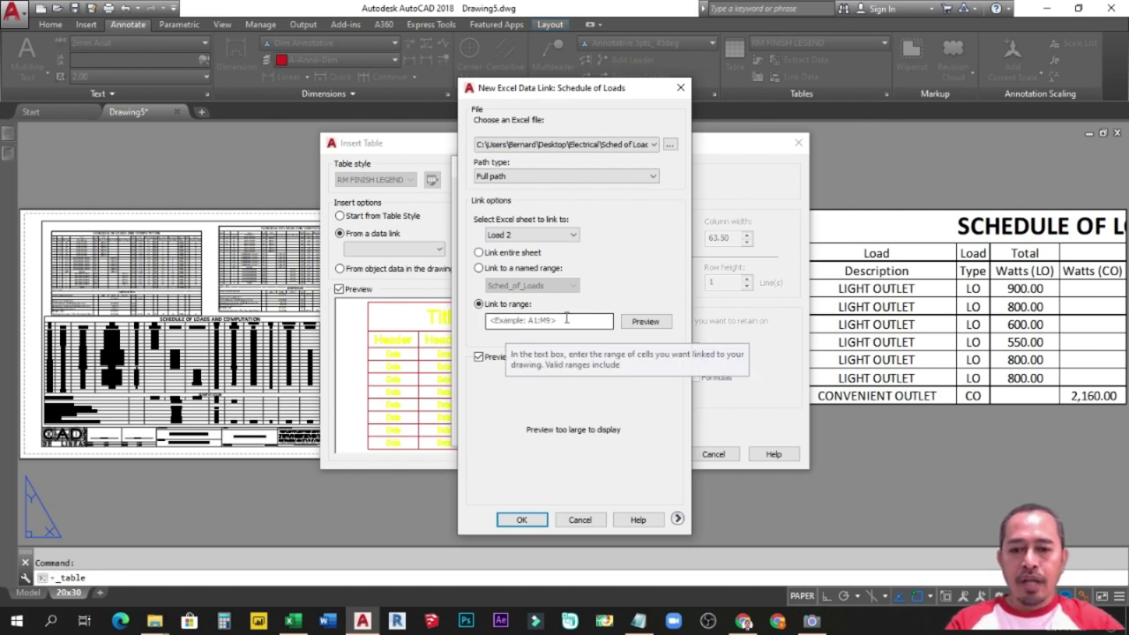
# Verify twice in Excel that the schedule spans cells A1 to Q31, returning to AutoCAD's data link.
pyautogui.click(292, 621)
pyautogui.click(31, 168)
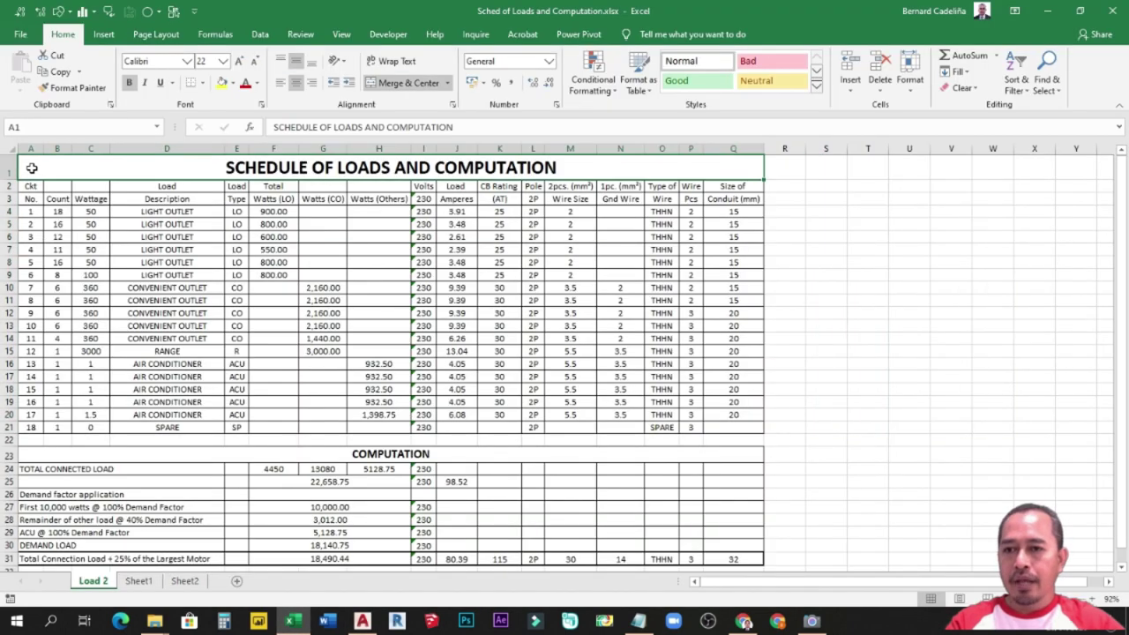
pyautogui.click(724, 557)
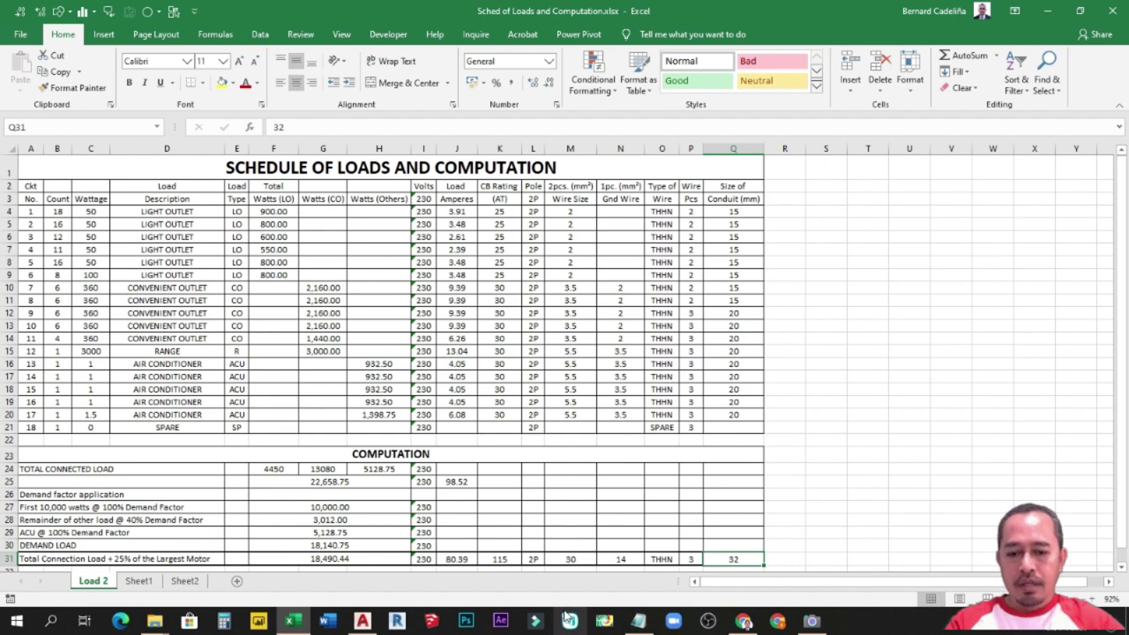
pyautogui.click(361, 621)
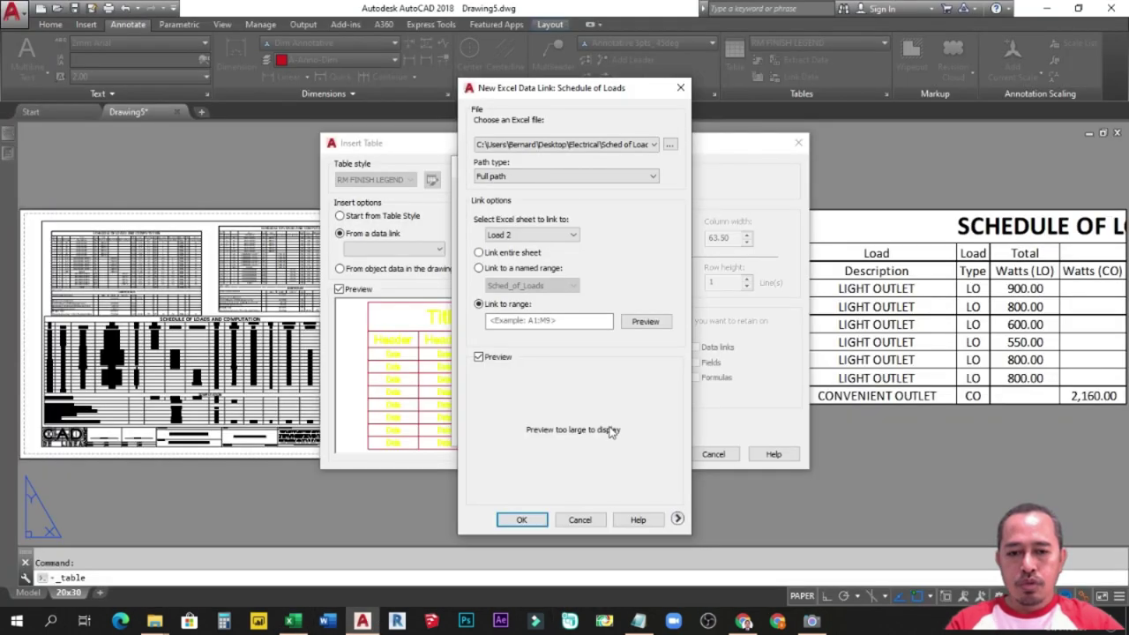
pyautogui.click(509, 304)
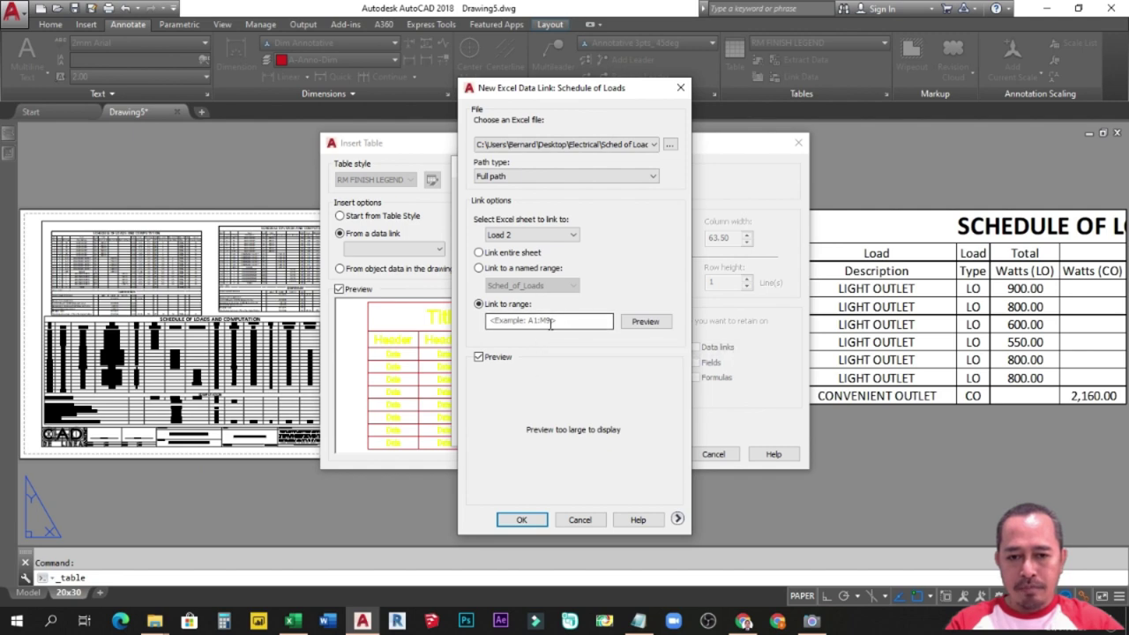
pyautogui.click(292, 621)
pyautogui.click(30, 171)
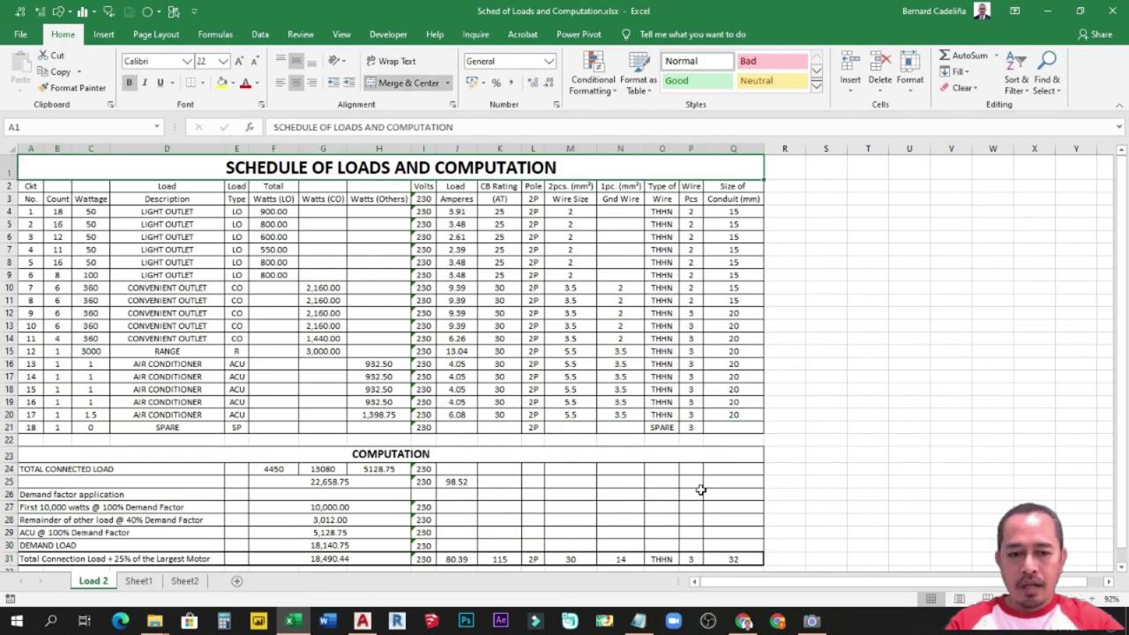
pyautogui.click(730, 559)
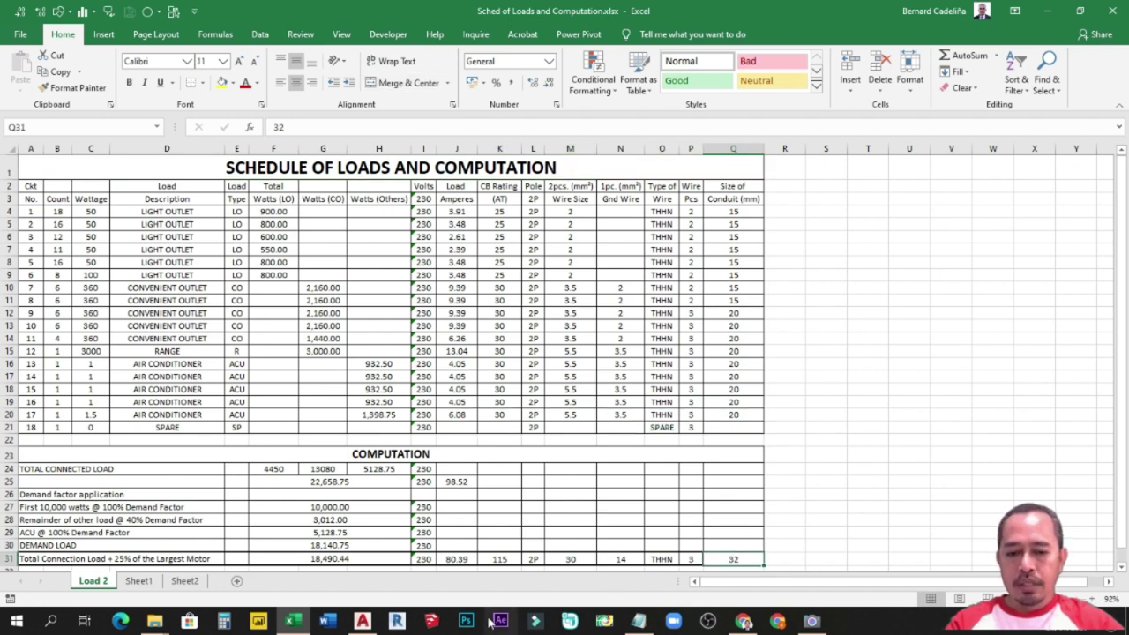
pyautogui.click(362, 621)
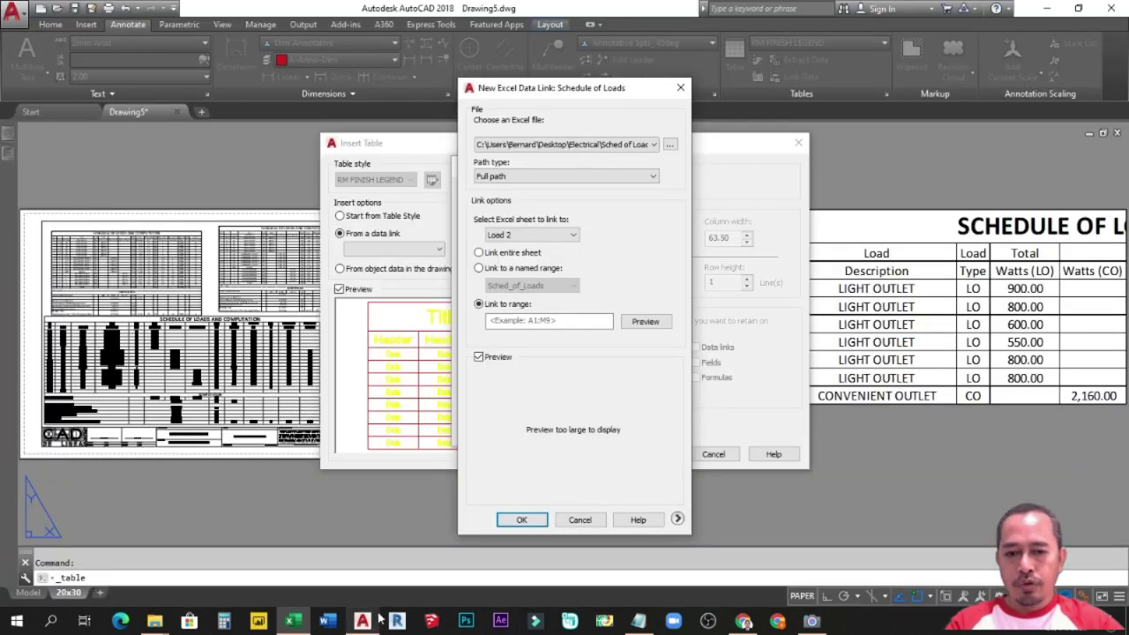
# Link the Sched_of_Loads named range, create the Schedule of Loads data link, and use it as the table source.
pyautogui.click(564, 322)
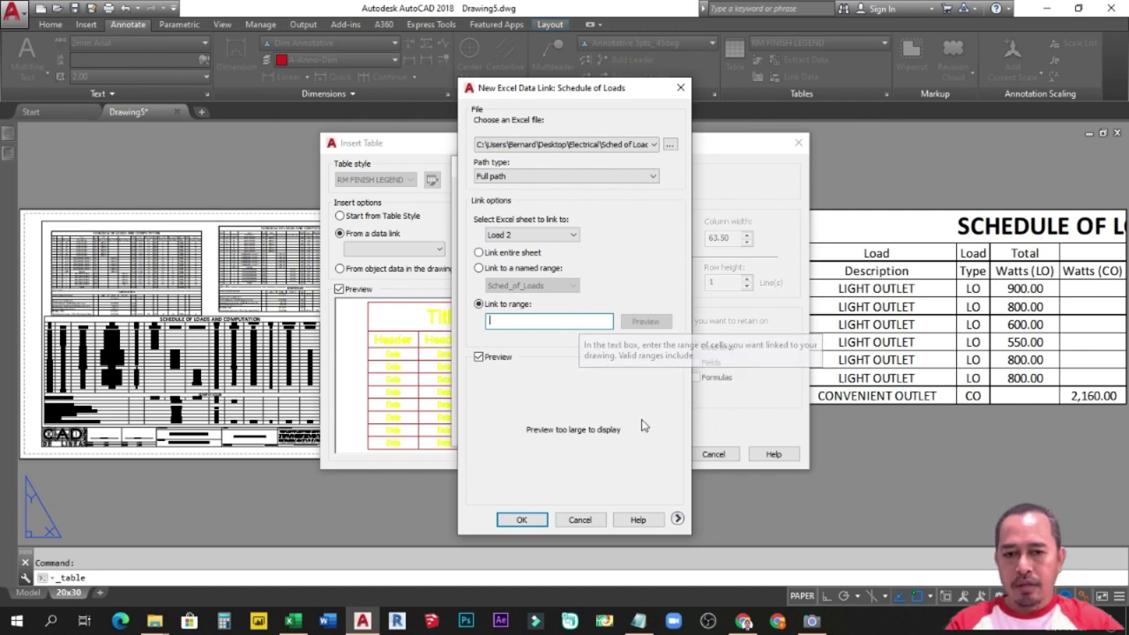
pyautogui.click(487, 270)
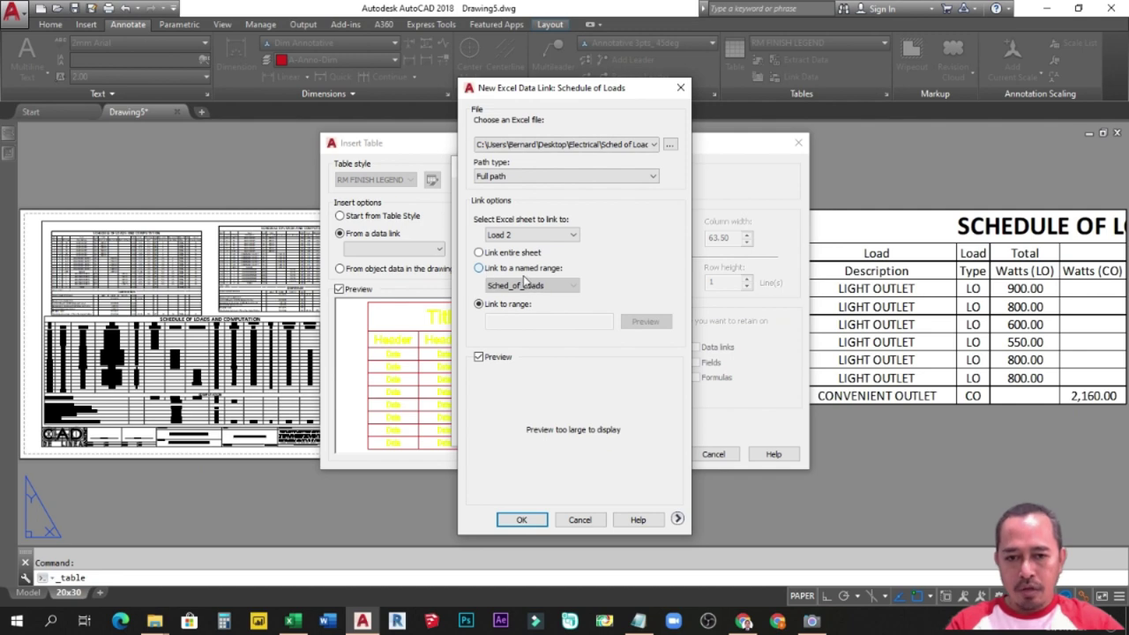
pyautogui.click(479, 268)
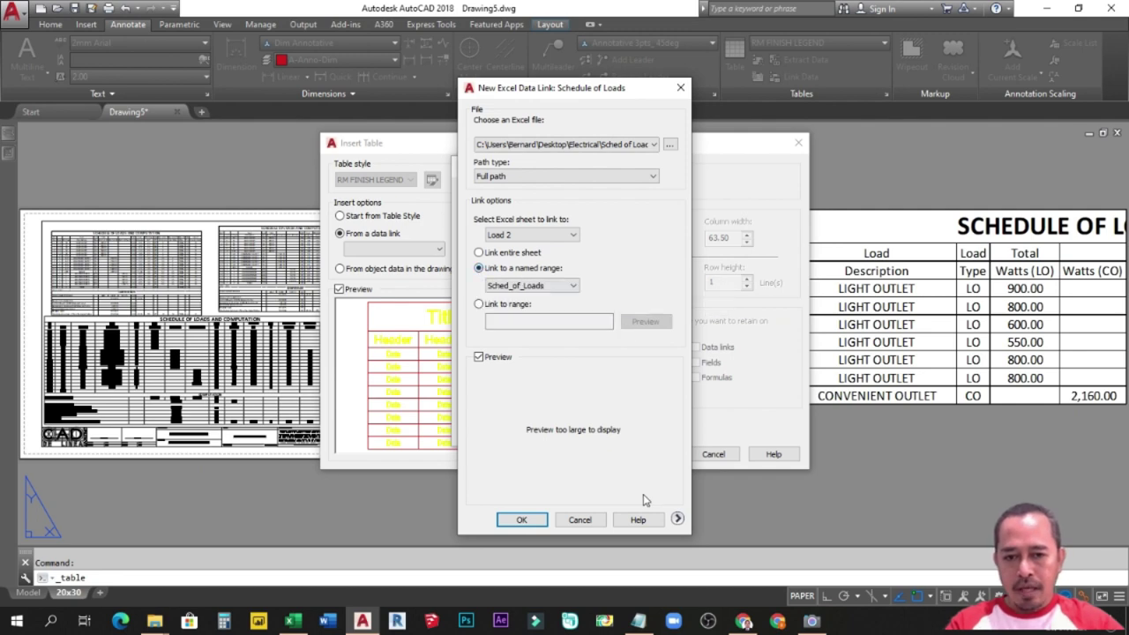
pyautogui.click(520, 520)
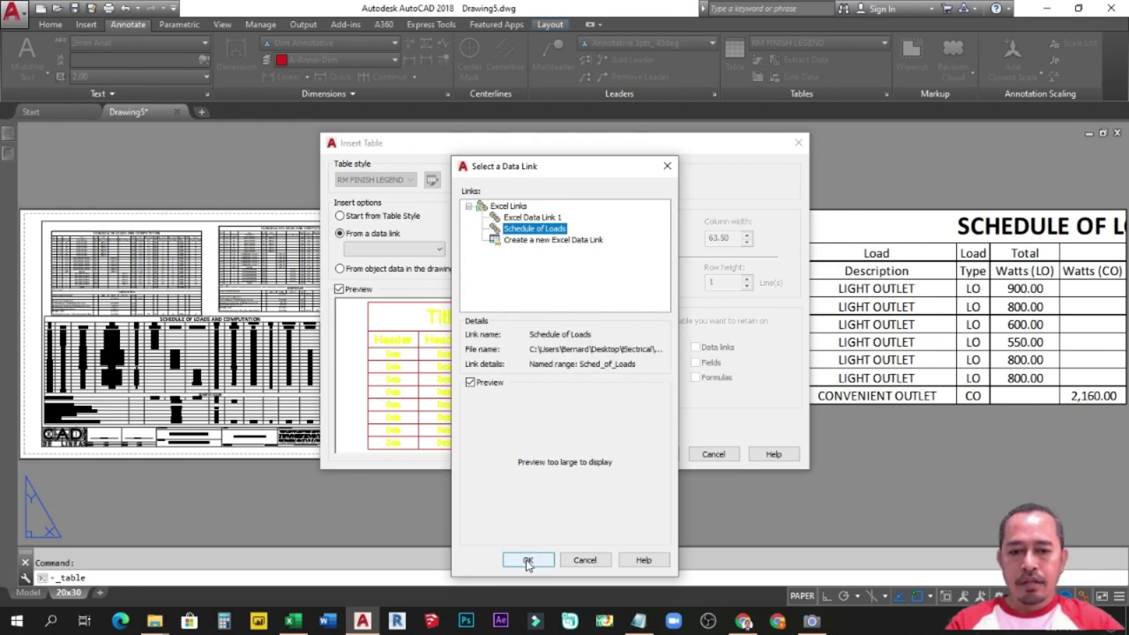
pyautogui.click(529, 560)
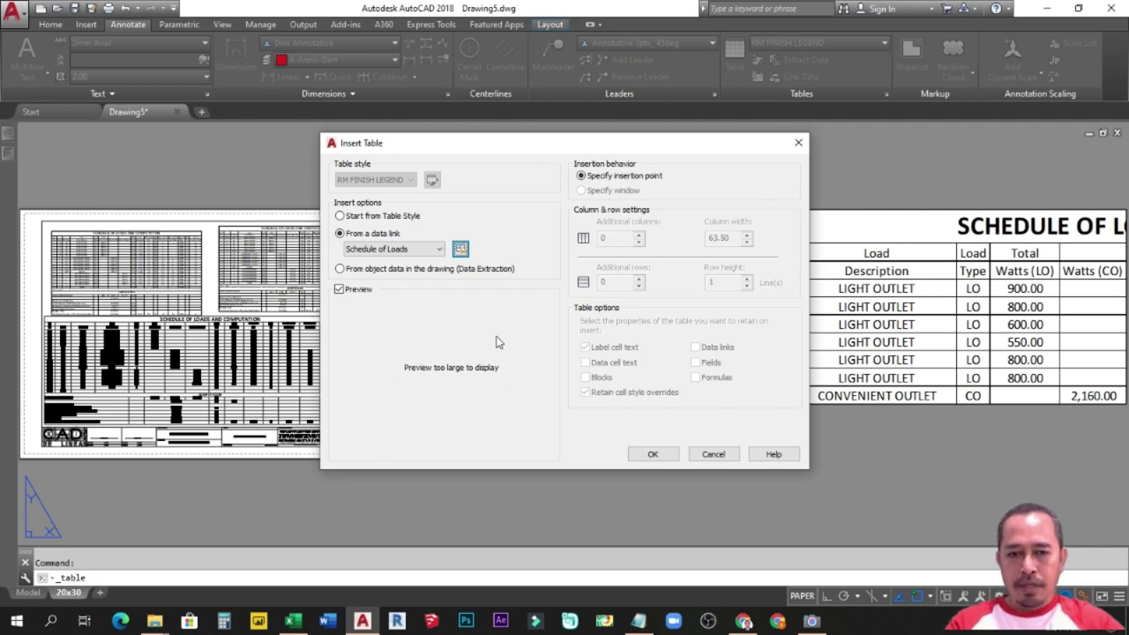
# Accept the Insert Table settings and place the linked table below the earlier schedule copy.
pyautogui.click(656, 455)
pyautogui.scroll(-3, 838, 323)
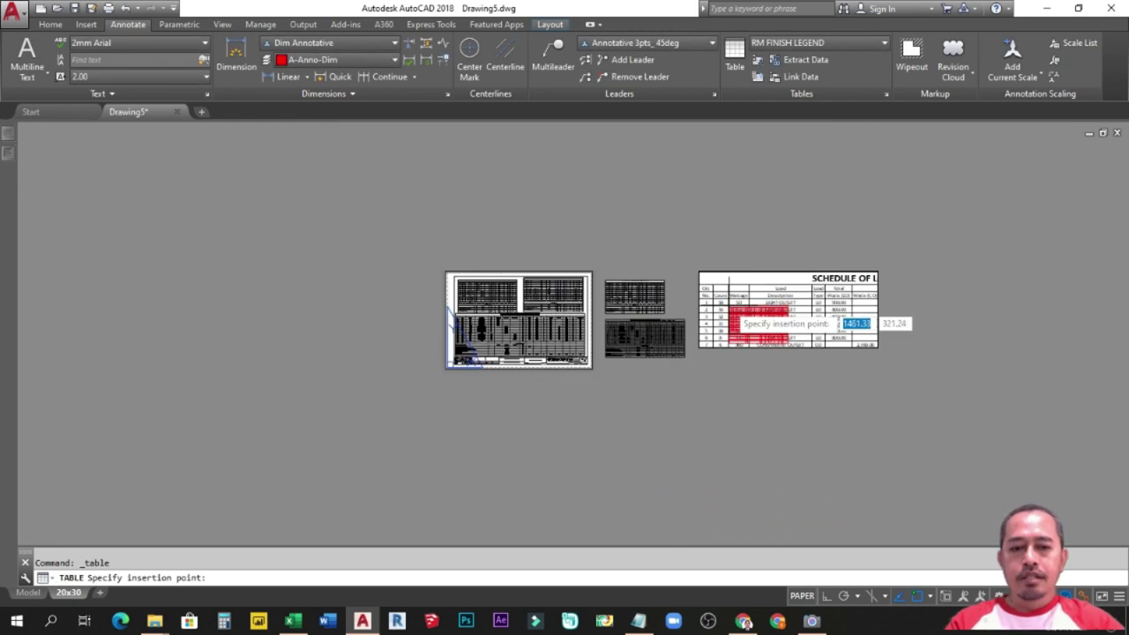
pyautogui.scroll(4, 651, 352)
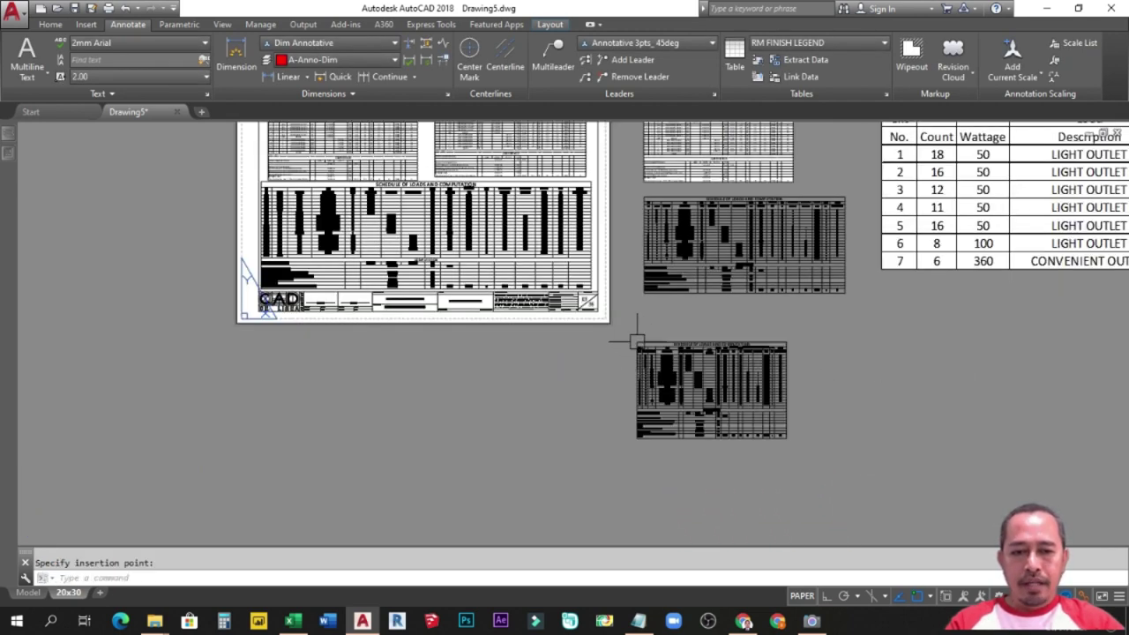
pyautogui.scroll(2, 794, 385)
pyautogui.moveTo(716, 385); pyautogui.dragTo(628, 371, button='middle')
pyautogui.scroll(-2, 629, 370)
# Select the new linked table, try stretching its width, cancel, and pan to show all tables.
pyautogui.click(600, 307)
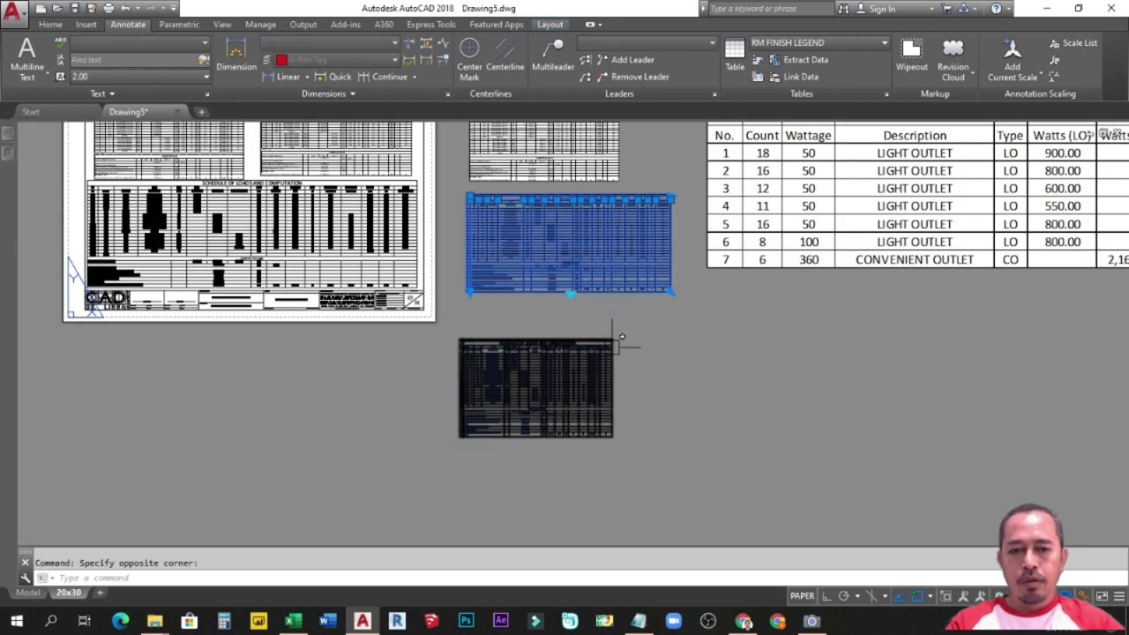
pyautogui.click(612, 344)
pyautogui.press('Escape')
pyautogui.scroll(4, 648, 353)
pyautogui.click(570, 324)
pyautogui.click(572, 322)
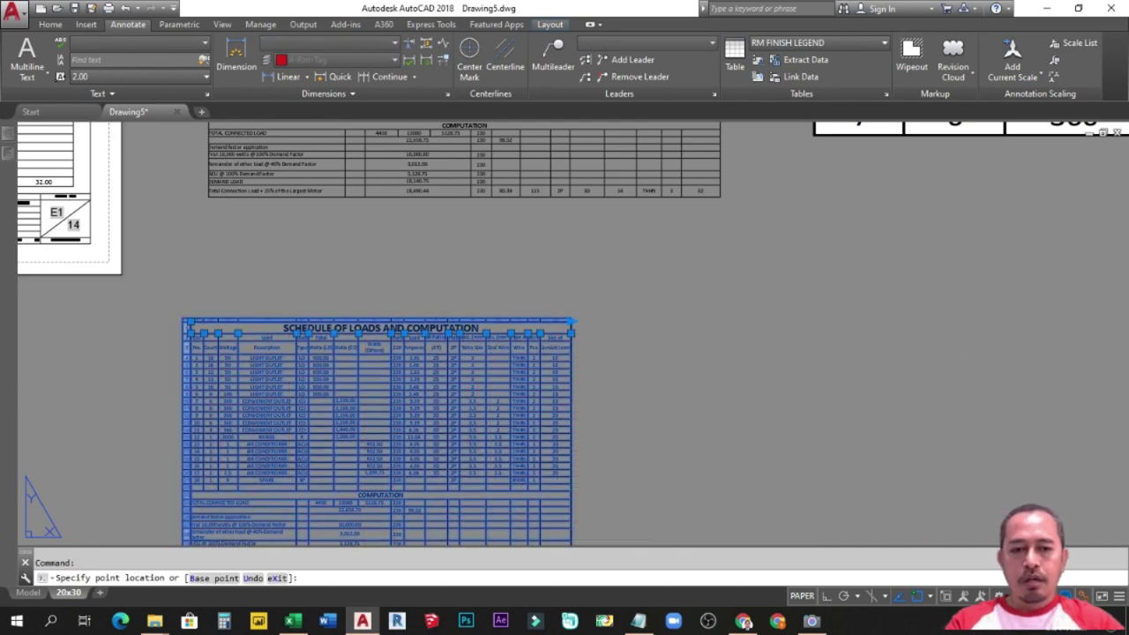
pyautogui.scroll(-2, 705, 239)
pyautogui.press('Escape')
pyautogui.scroll(-4, 686, 308)
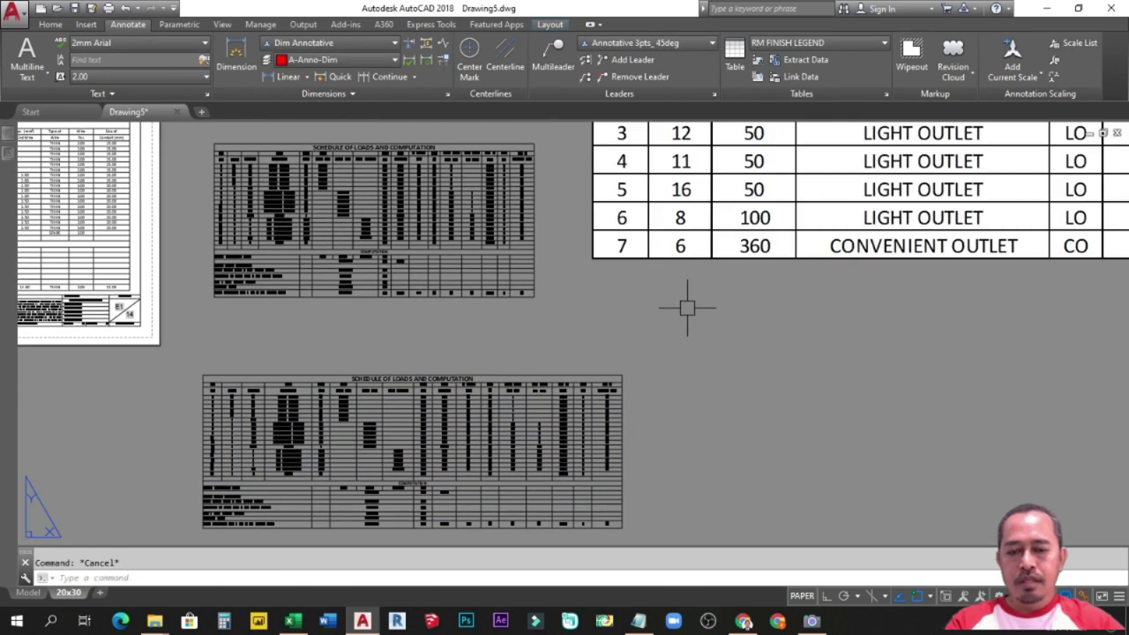
pyautogui.moveTo(741, 327); pyautogui.dragTo(721, 368, button='middle')
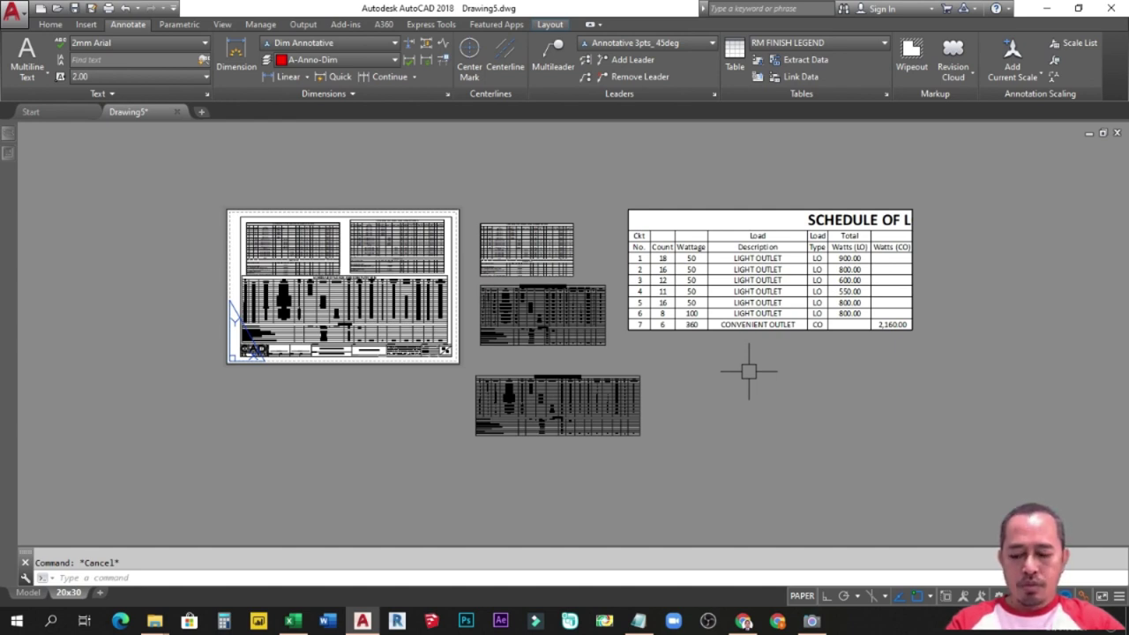
# Zoom to extents (Z, E) so the sheet and every schedule copy fit the view.
pyautogui.write('z')
pyautogui.press('Return')
pyautogui.write('e')
pyautogui.press('Return')
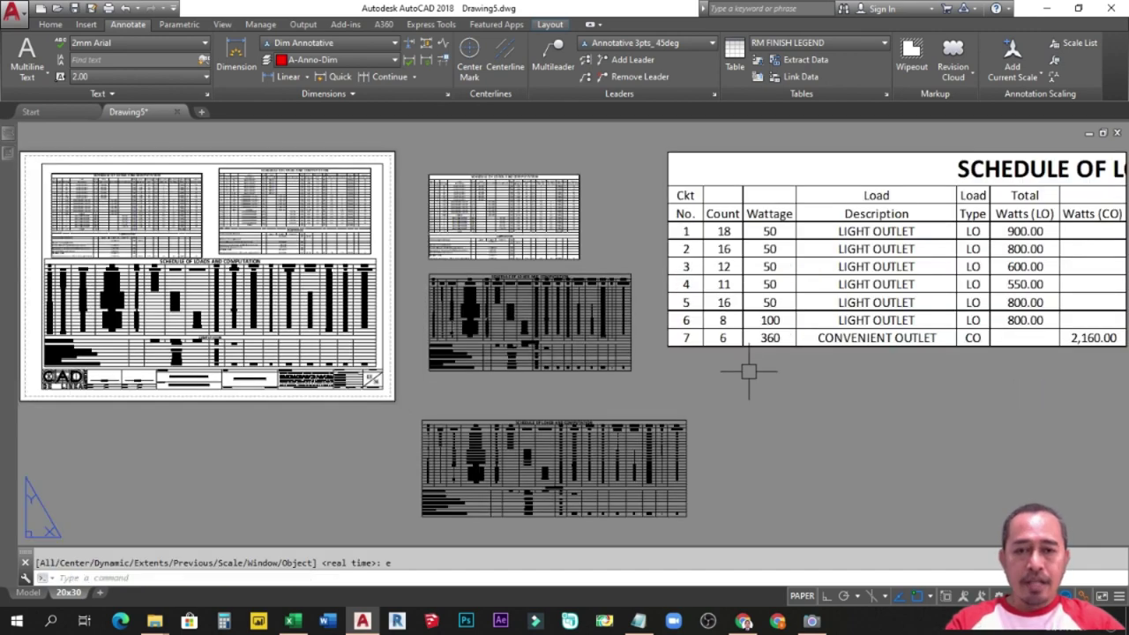